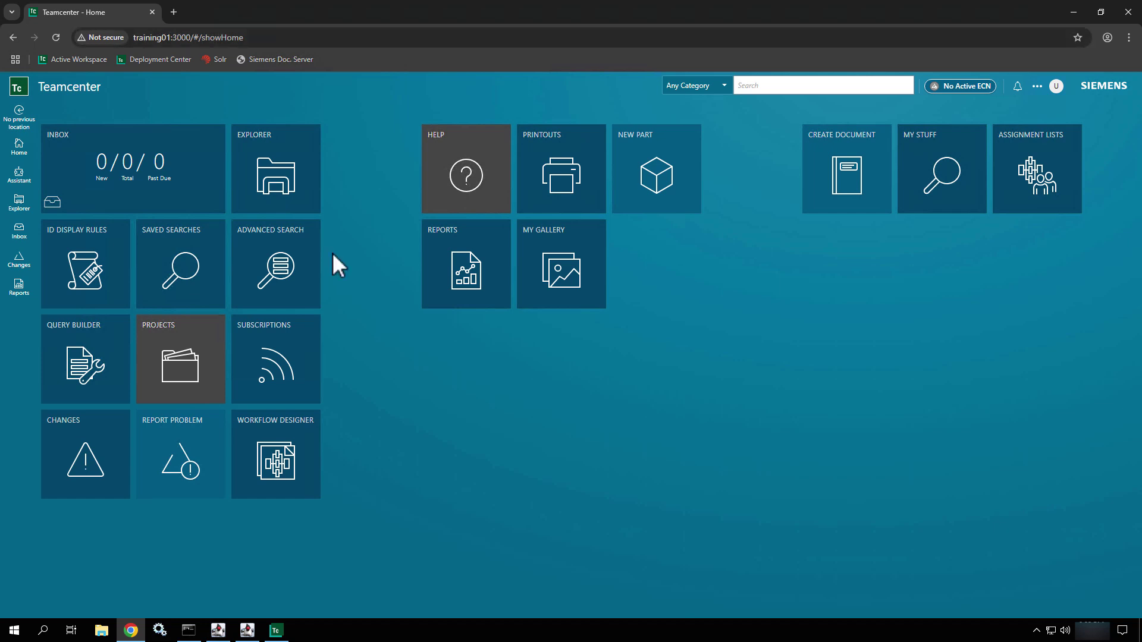
{"action": "key", "text": "ctrl+f"}
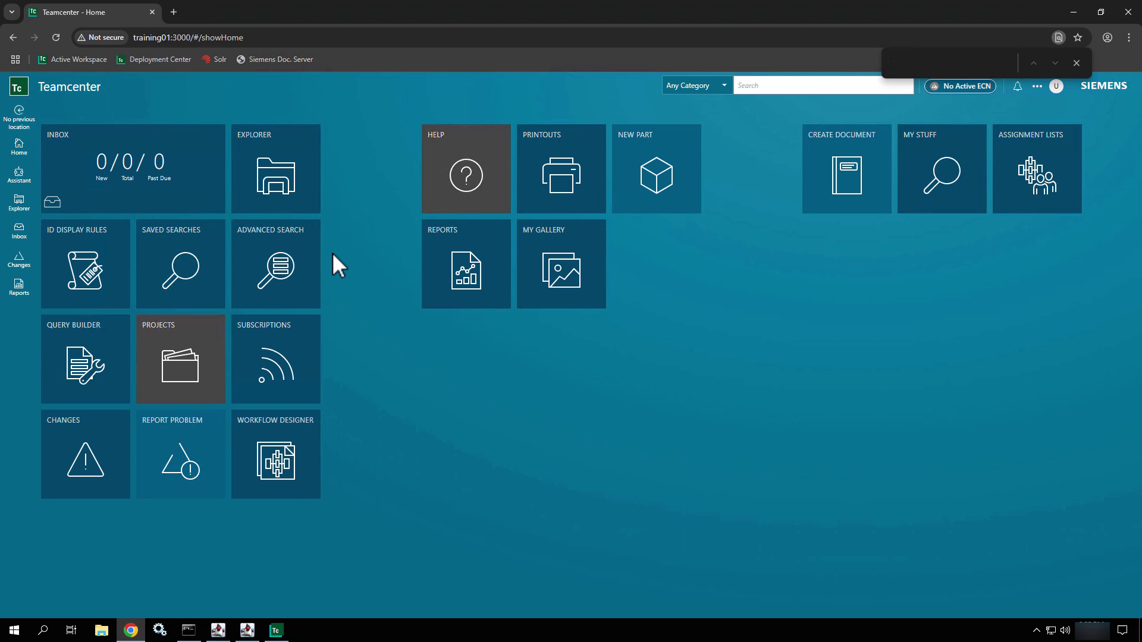
{"action": "left_click", "coordinate": [1076, 63]}
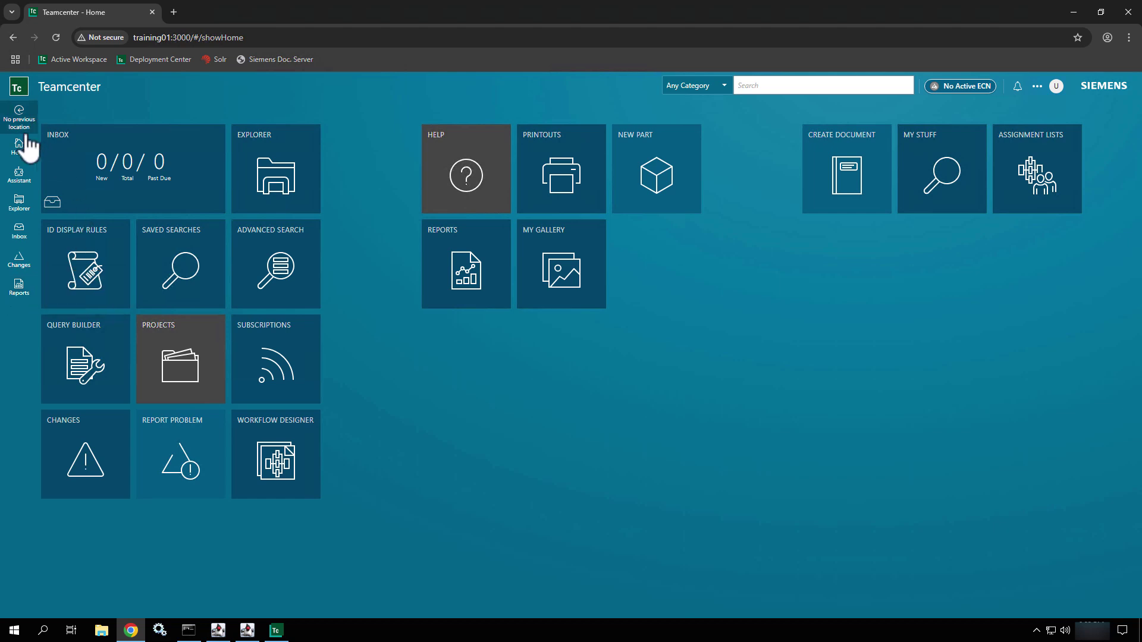
- View the Assistant's suggestions and recent objects, and open the Explorer with the Home folder's contents
{"action": "left_click", "coordinate": [23, 183]}
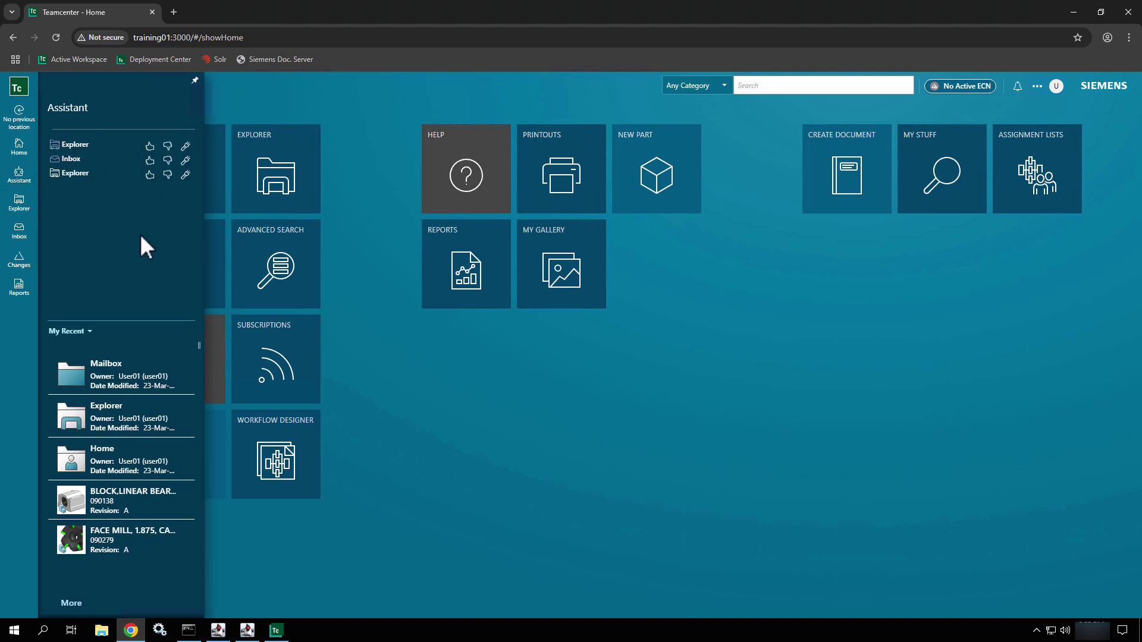
{"action": "left_click", "coordinate": [22, 203]}
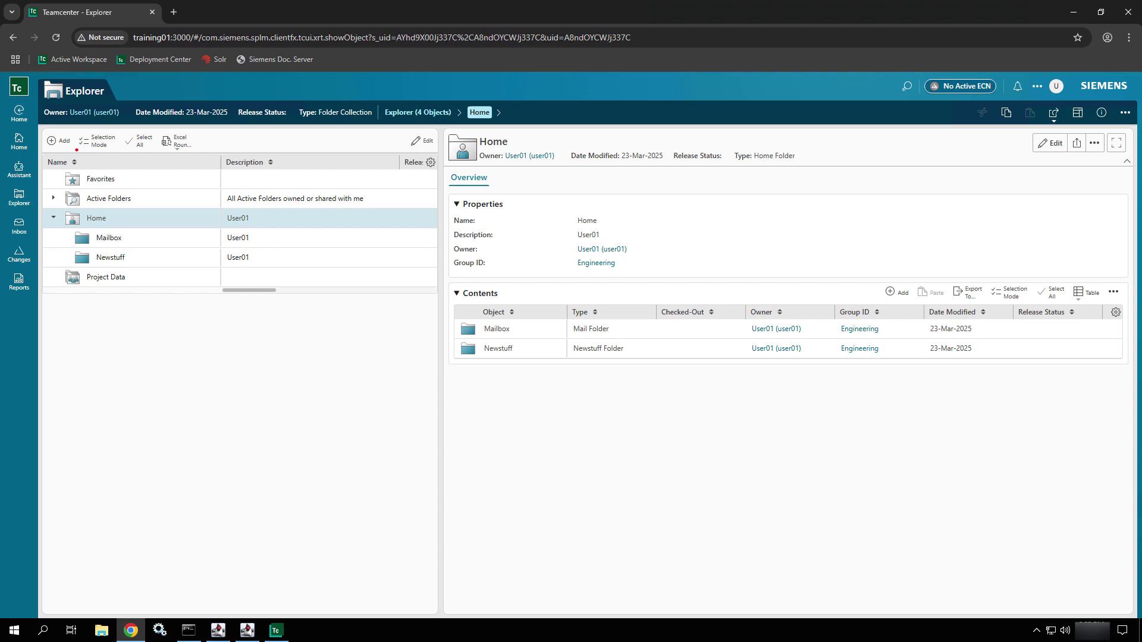
{"action": "mouse_move", "coordinate": [36, 124]}
{"action": "left_mouse_down"}
{"action": "mouse_move", "coordinate": [153, 135]}
{"action": "mouse_move", "coordinate": [230, 158]}
{"action": "left_mouse_up"}
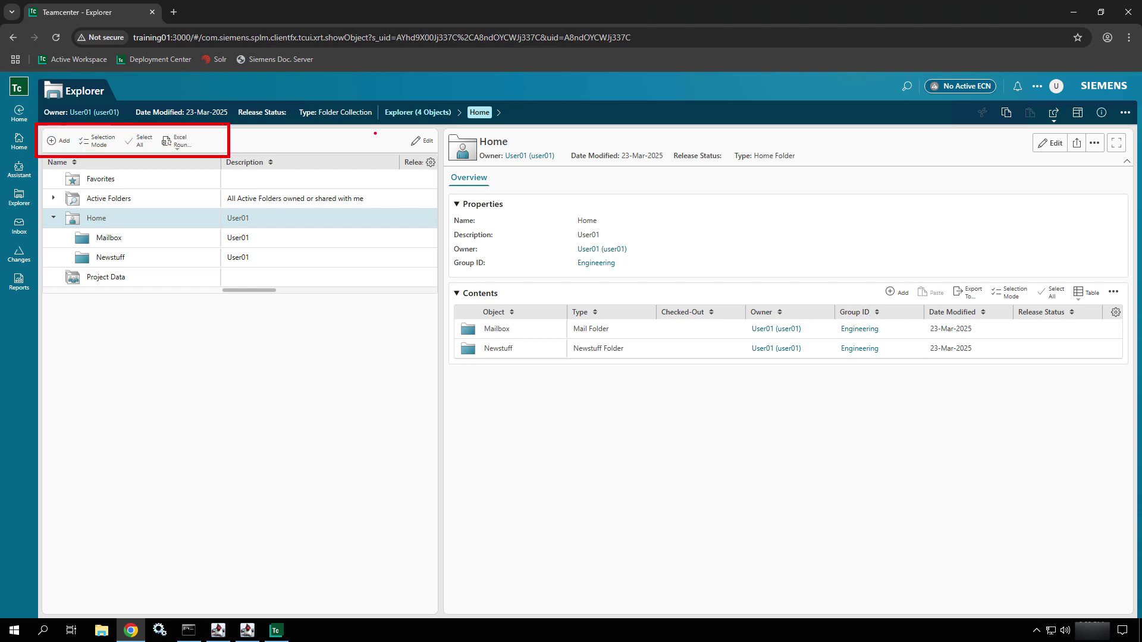
{"action": "mouse_move", "coordinate": [377, 126]}
{"action": "left_mouse_down"}
{"action": "mouse_move", "coordinate": [455, 159]}
{"action": "mouse_move", "coordinate": [462, 177]}
{"action": "mouse_move", "coordinate": [462, 147]}
{"action": "left_mouse_up"}
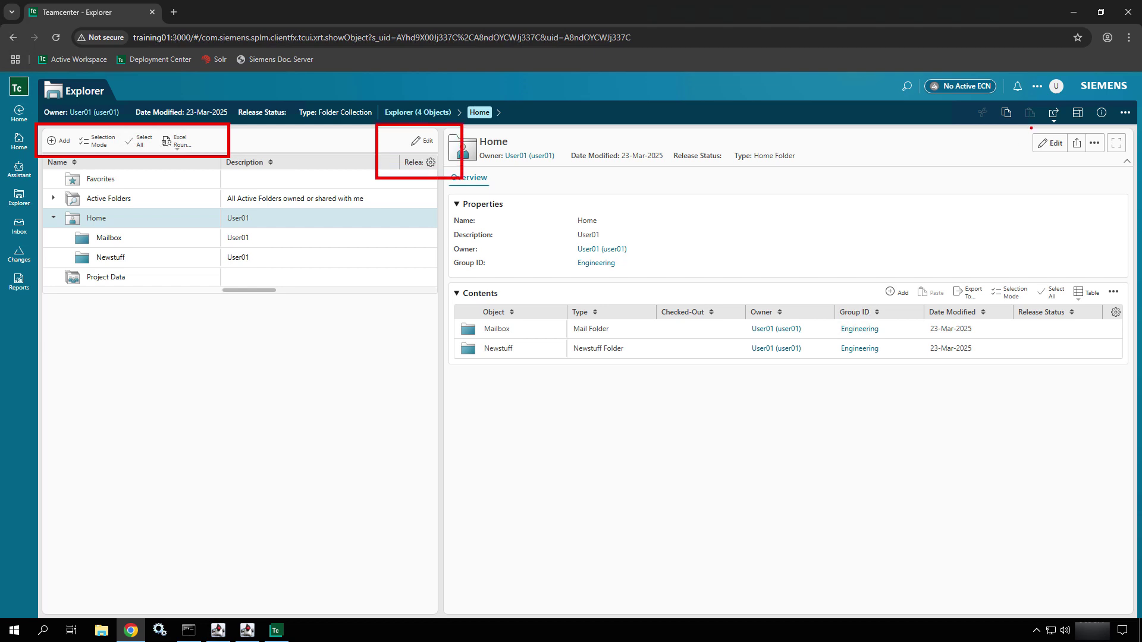
{"action": "mouse_move", "coordinate": [1031, 127]}
{"action": "left_mouse_down"}
{"action": "mouse_move", "coordinate": [1073, 128]}
{"action": "mouse_move", "coordinate": [1139, 164]}
{"action": "left_mouse_up"}
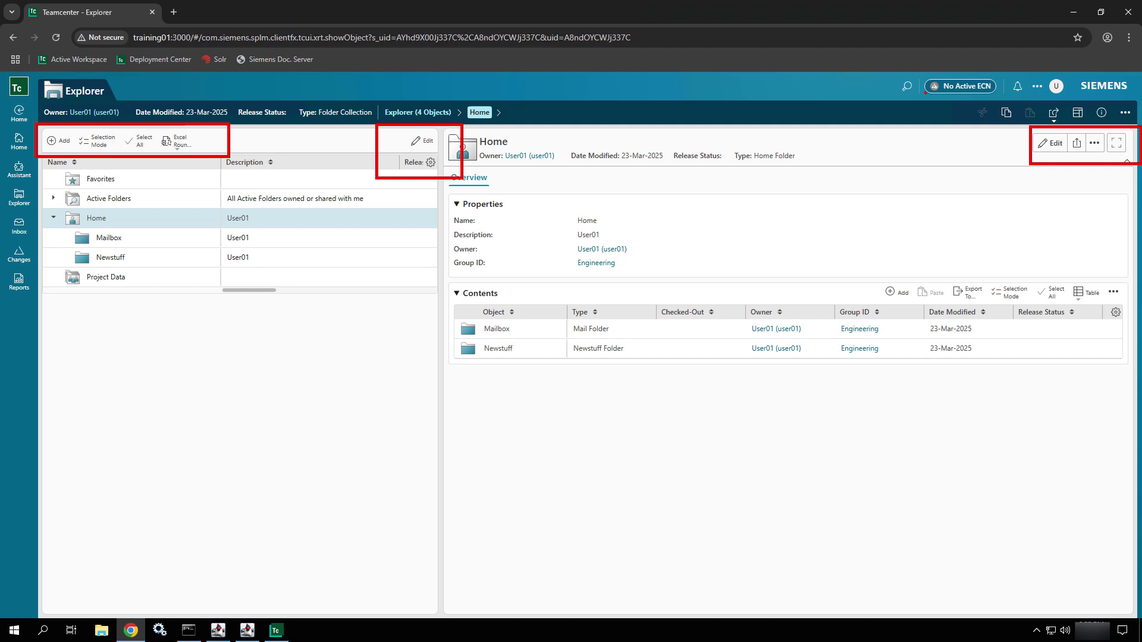
{"action": "left_click_drag", "start_coordinate": [964, 100], "coordinate": [1137, 123]}
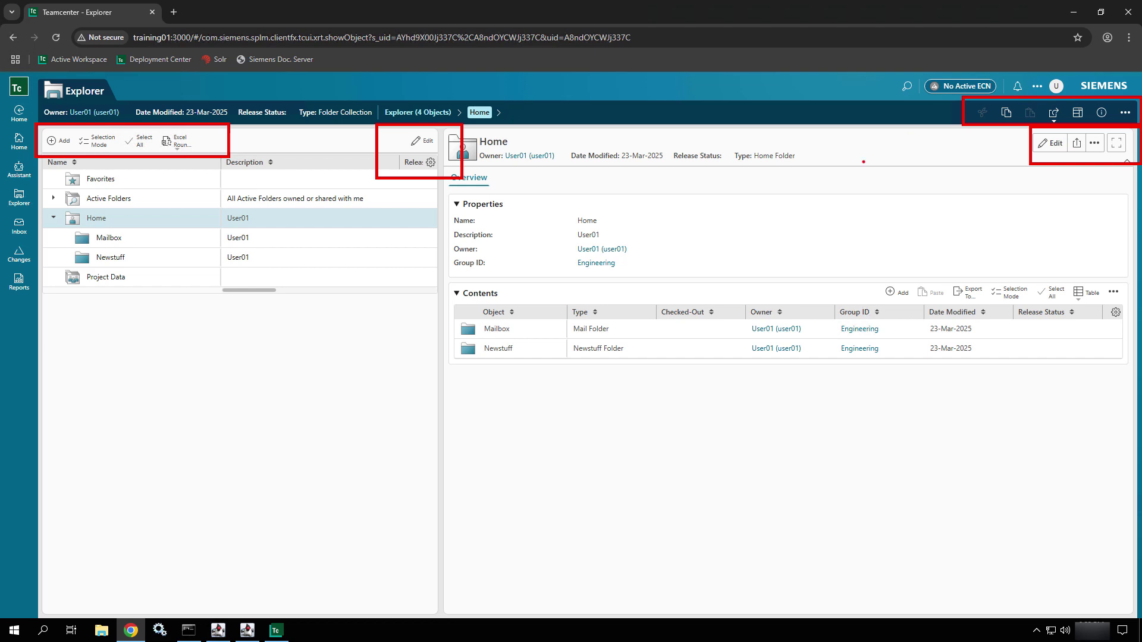
{"action": "left_click_drag", "start_coordinate": [871, 266], "coordinate": [1137, 314]}
{"action": "key", "text": "Escape"}
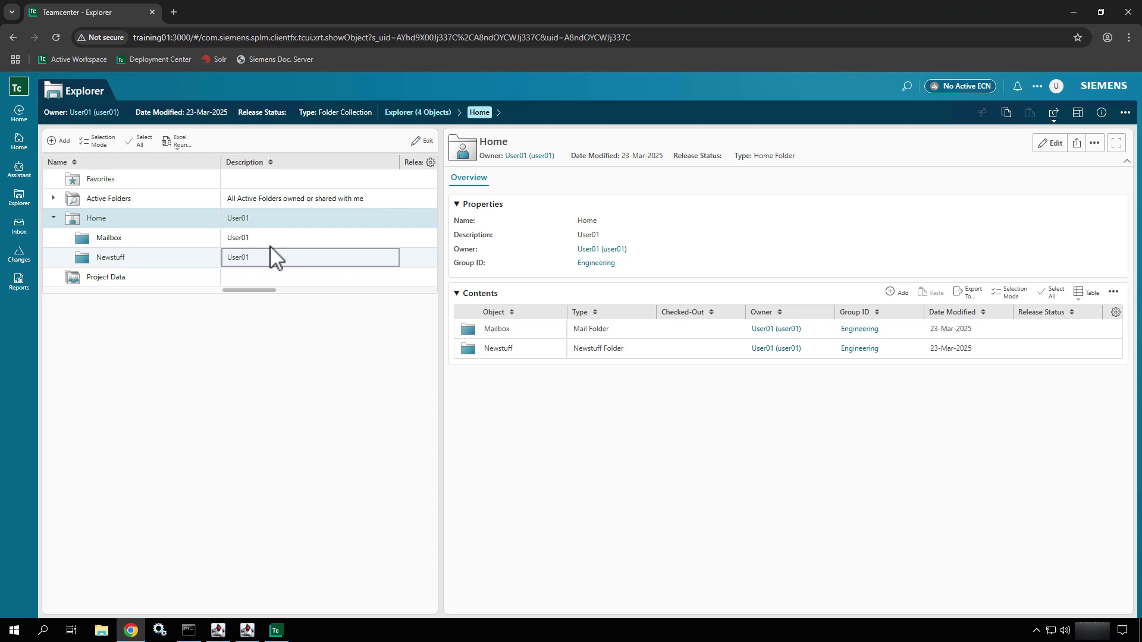
- Return to the home page, open the Explorer from its tile, and go back to the previous location
{"action": "left_click", "coordinate": [25, 144]}
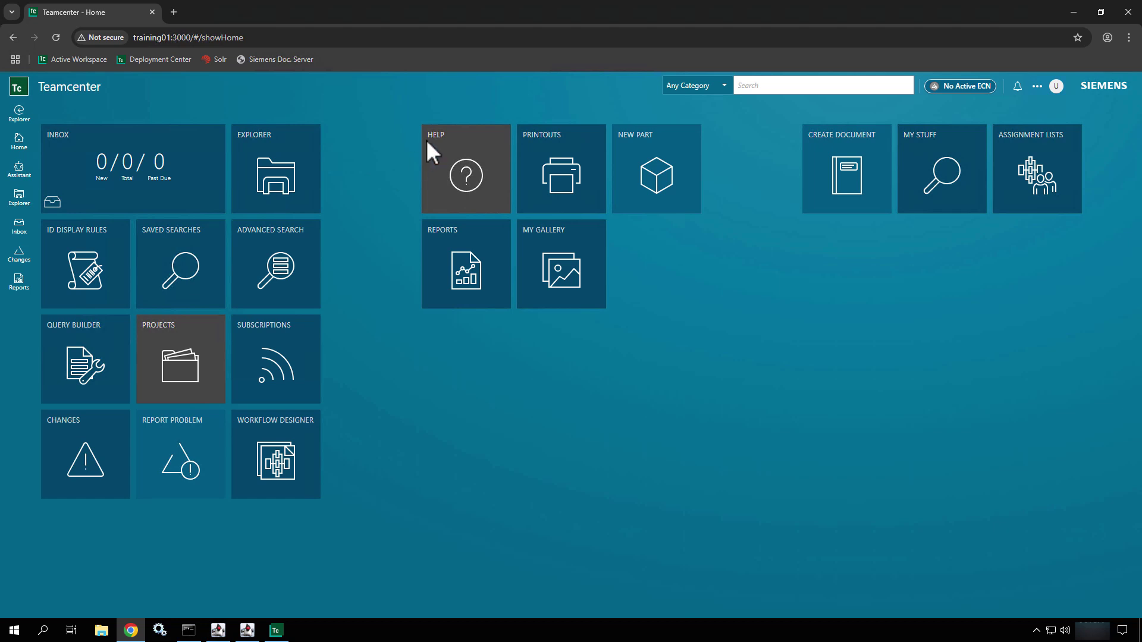
{"action": "left_click", "coordinate": [261, 172]}
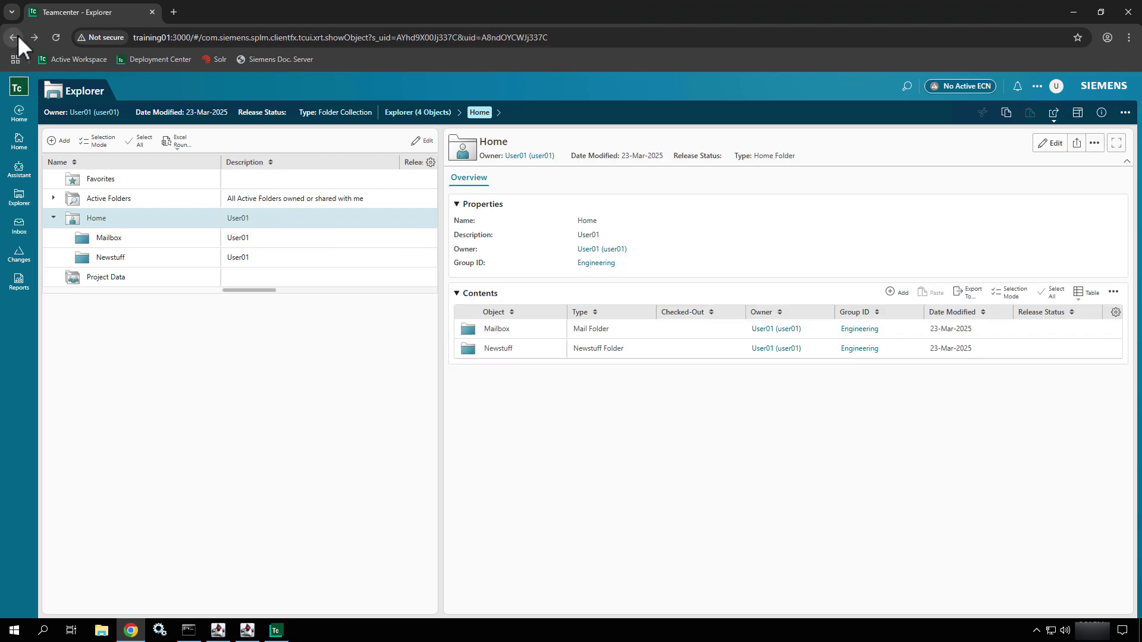
{"action": "left_click", "coordinate": [20, 110]}
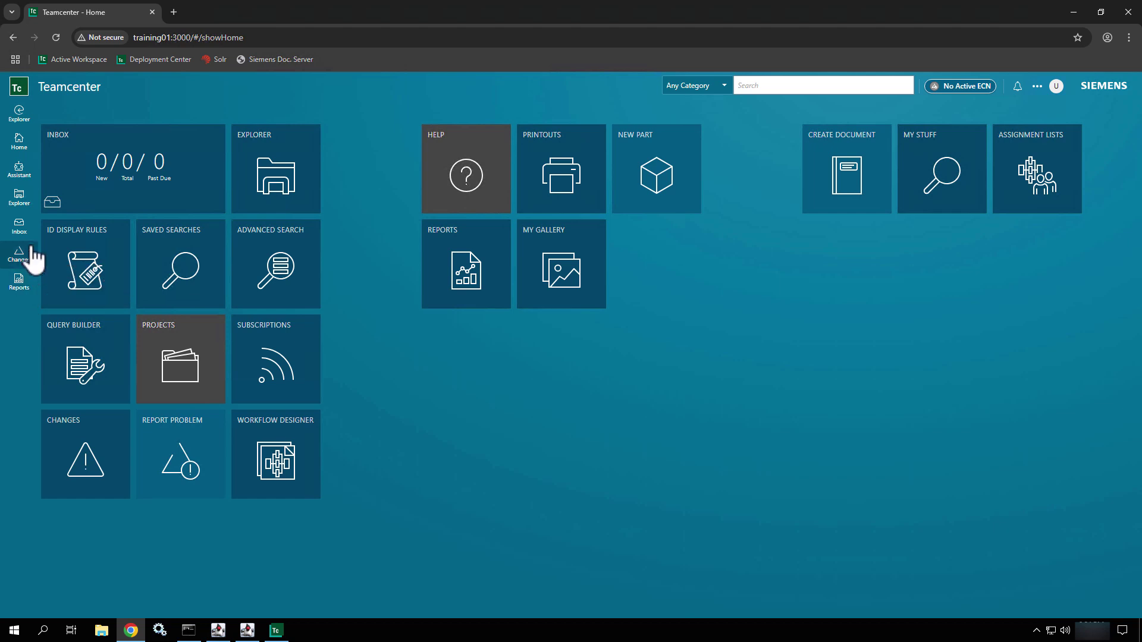
- Examine the Assistant's full list of recent objects and its alternative list choices, and close it
{"action": "left_click", "coordinate": [33, 178]}
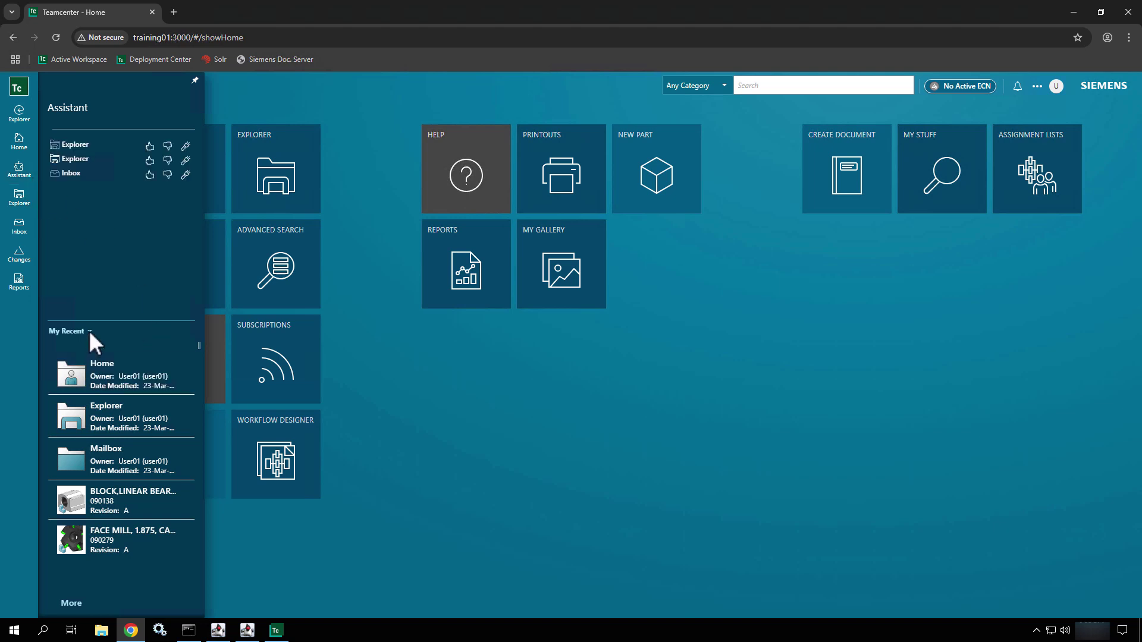
{"action": "left_click", "coordinate": [75, 605]}
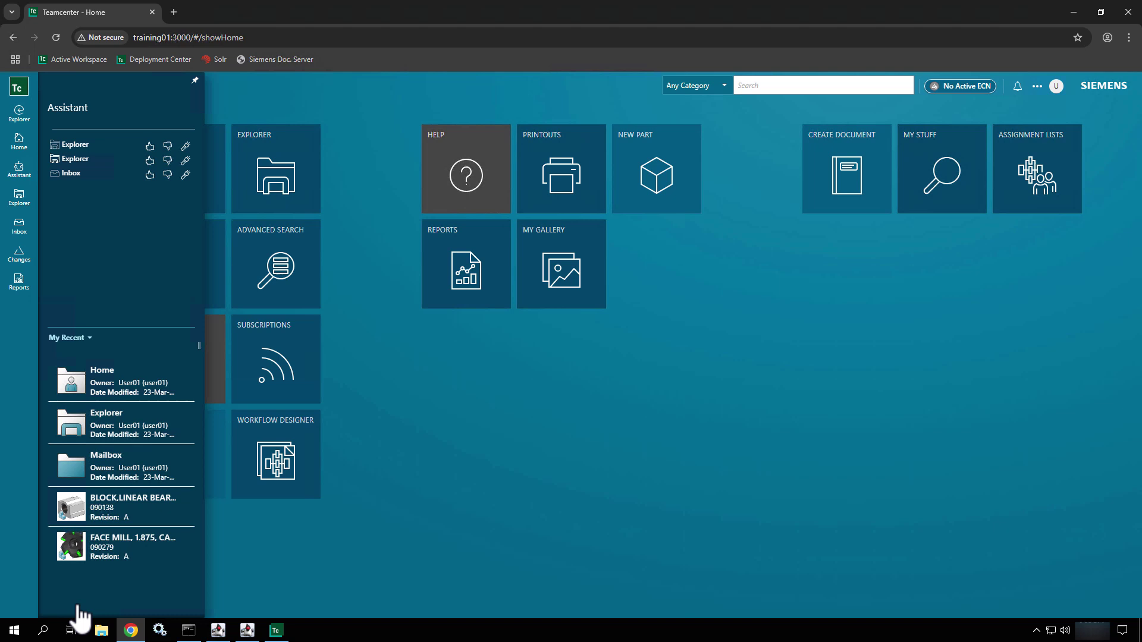
{"action": "left_click", "coordinate": [65, 338]}
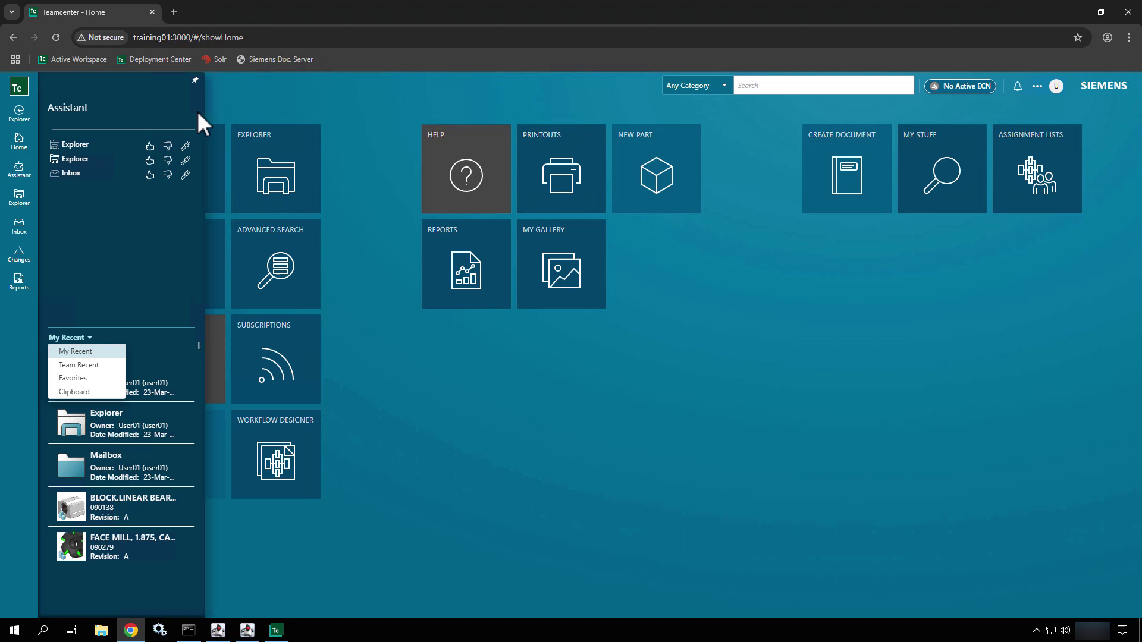
{"action": "left_click", "coordinate": [276, 89]}
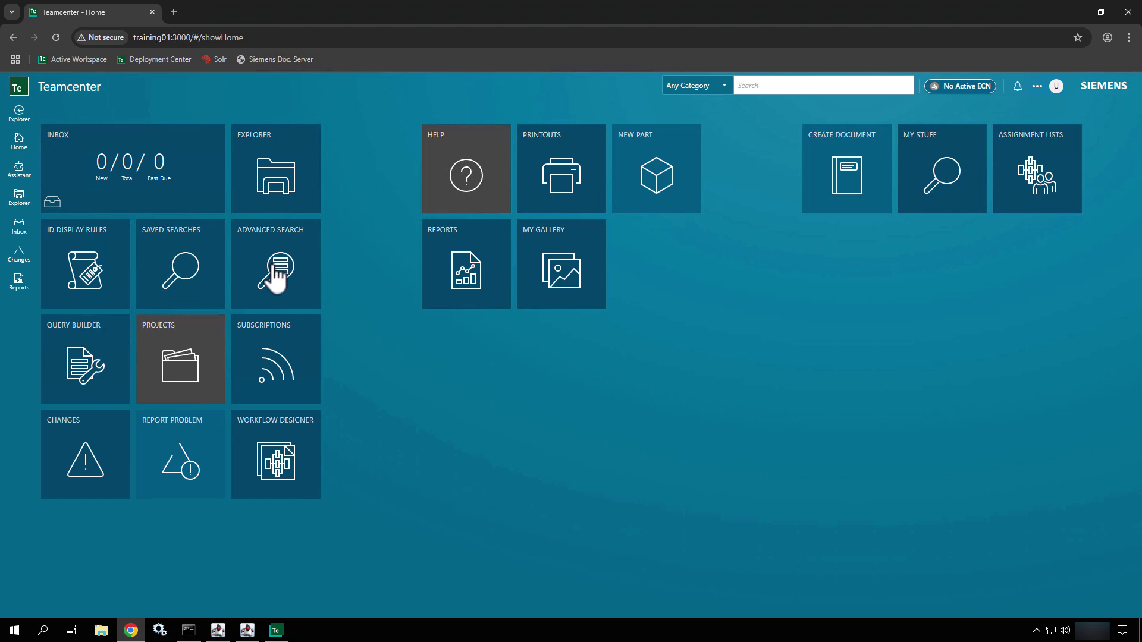
- View the Inbox's My Tasks page and return to the home page
{"action": "left_click", "coordinate": [113, 162]}
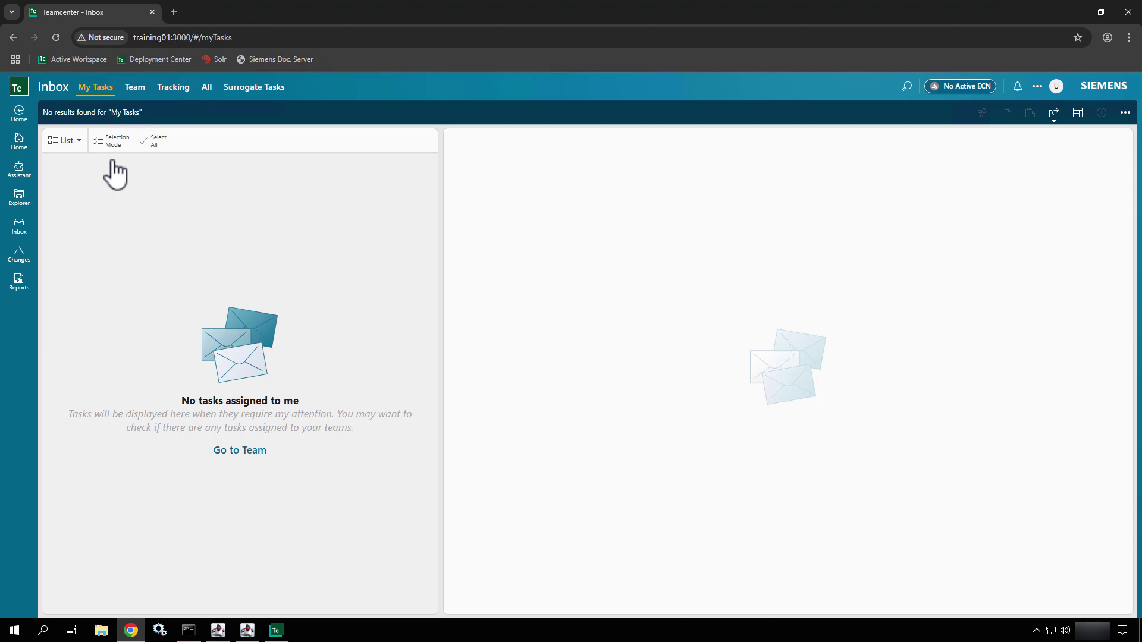
{"action": "left_click", "coordinate": [19, 114]}
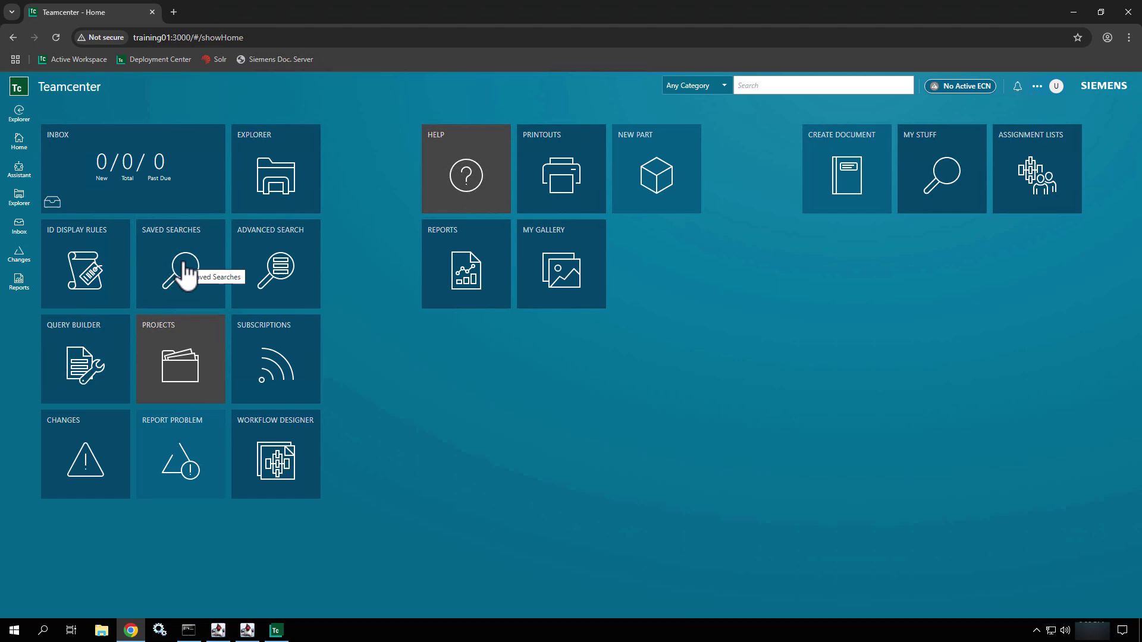
- Open the saved searches page and rerun the recent search for 090* across any category
{"action": "left_click", "coordinate": [185, 274]}
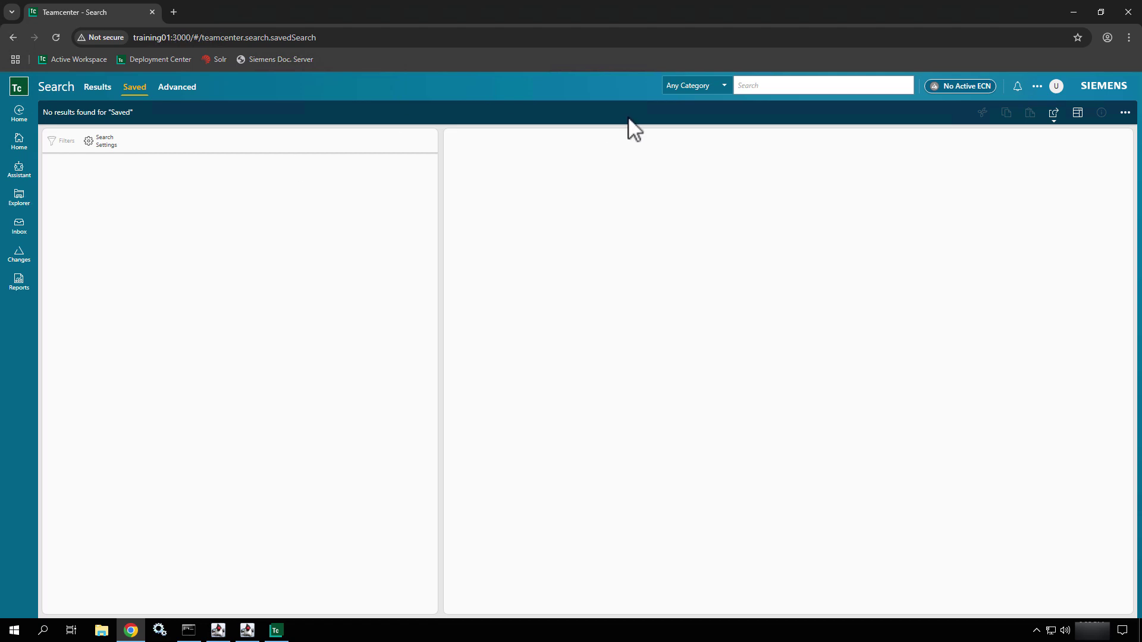
{"action": "left_click", "coordinate": [774, 87]}
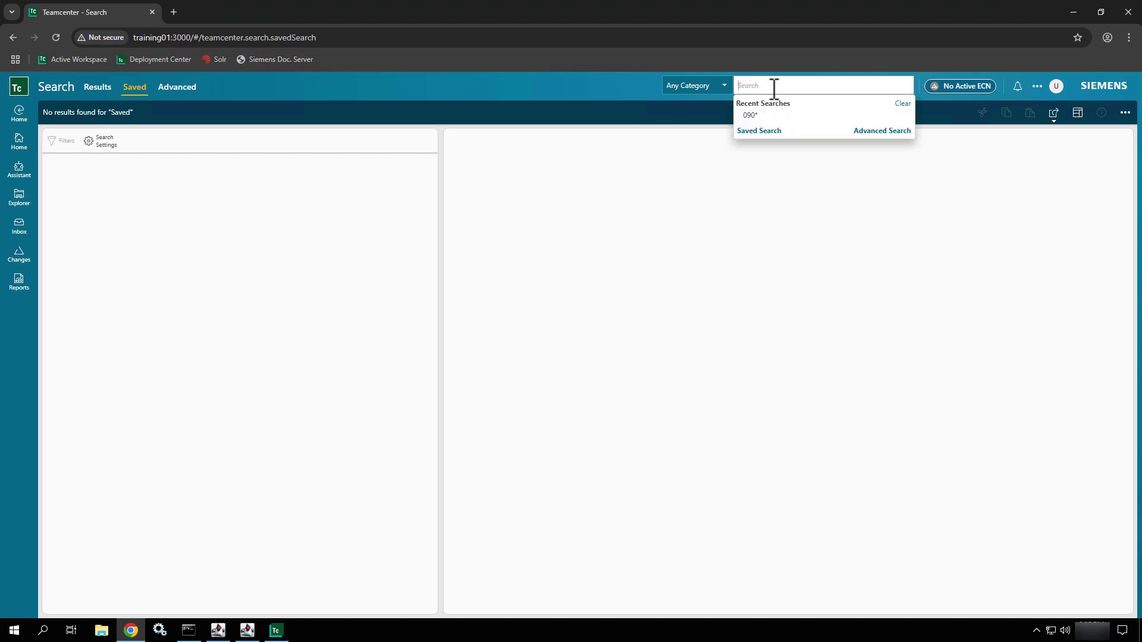
{"action": "left_click", "coordinate": [760, 118]}
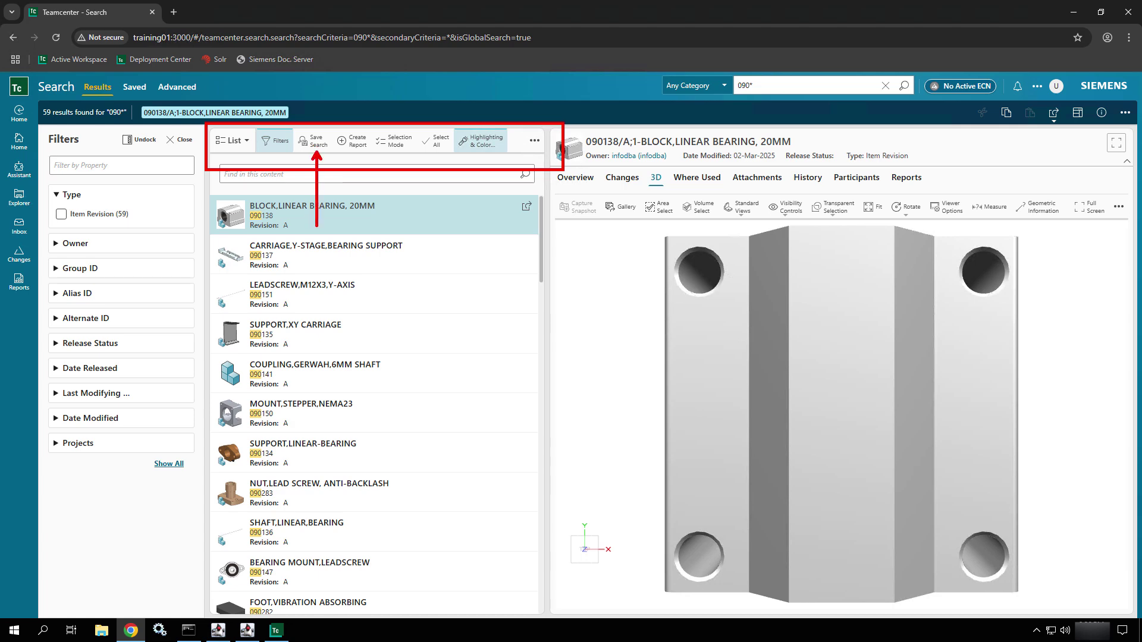
- Open the Save Search form for the 090* results, undock it, and move and widen it over the results list
{"action": "left_click", "coordinate": [318, 154]}
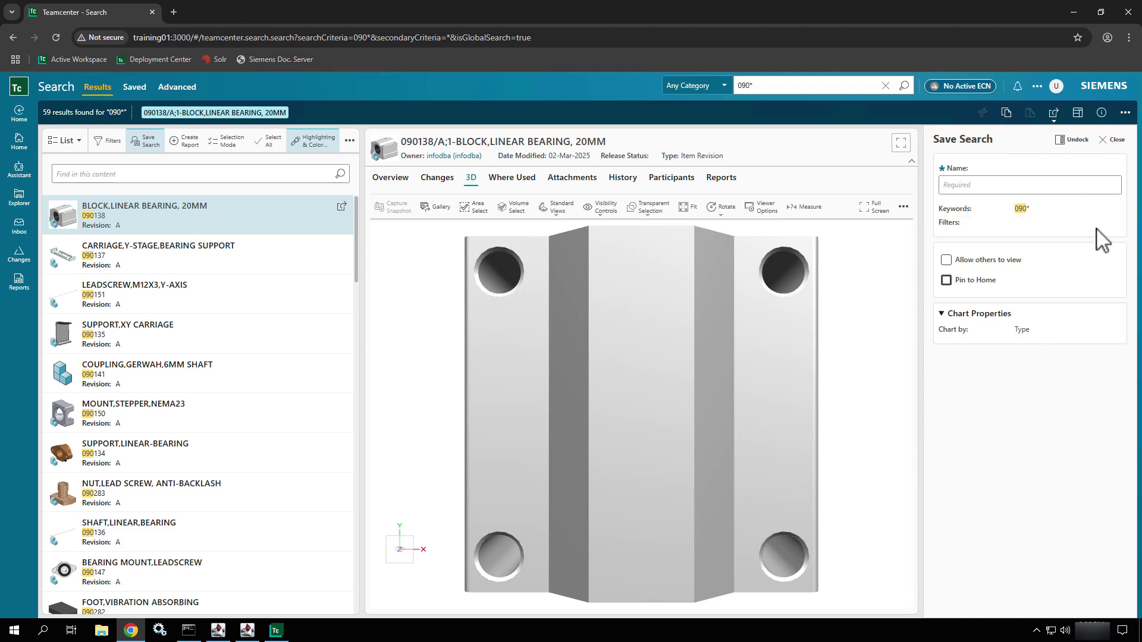
{"action": "left_click", "coordinate": [1073, 140]}
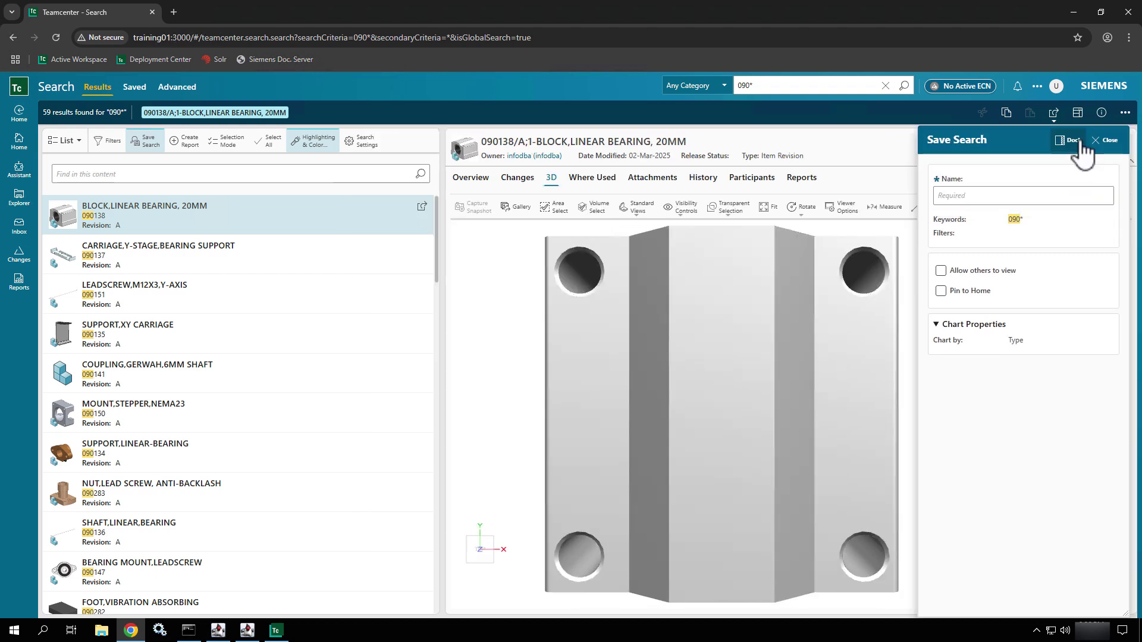
{"action": "left_click_drag", "start_coordinate": [965, 140], "coordinate": [351, 107]}
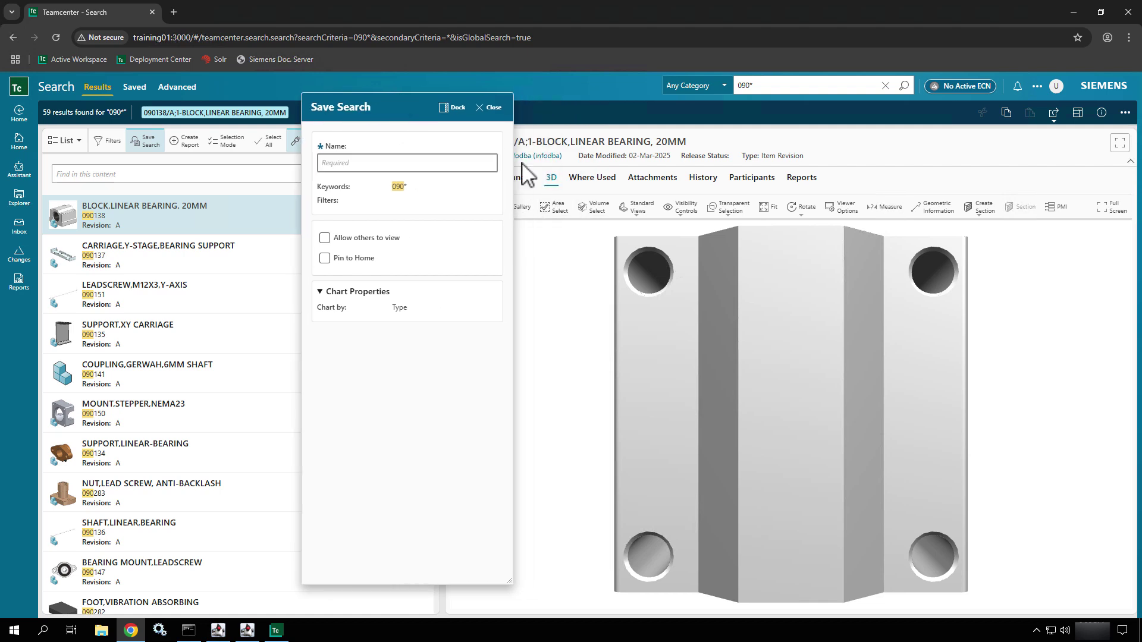
{"action": "left_click_drag", "start_coordinate": [515, 158], "coordinate": [724, 209]}
- Save the search under the name "090* Search" with Pin to Home enabled
{"action": "left_click", "coordinate": [348, 166]}
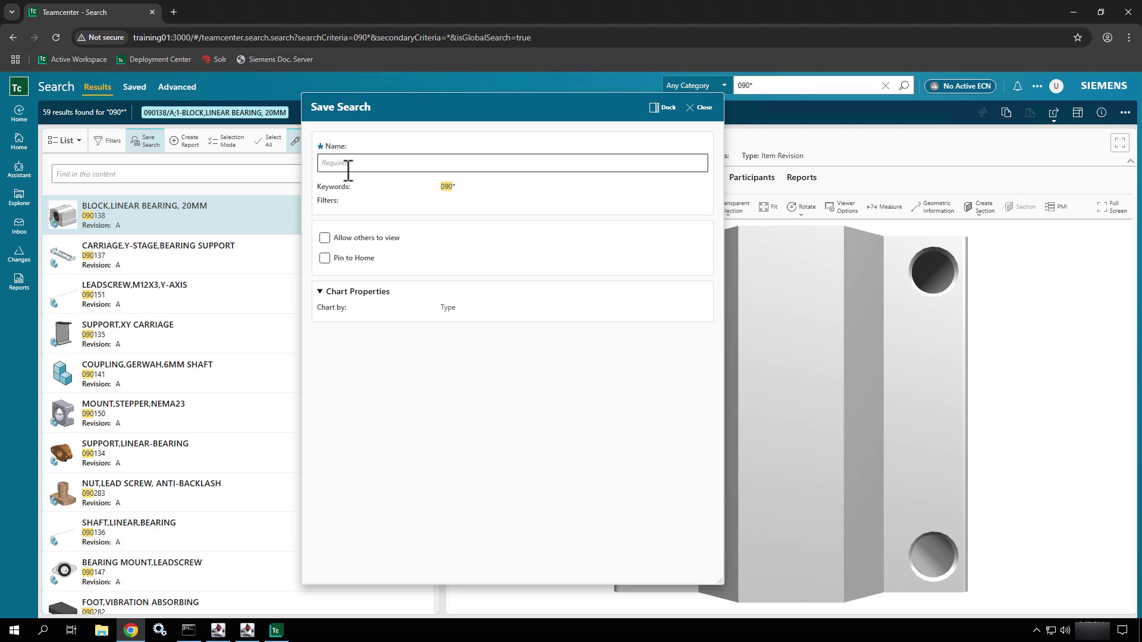
{"action": "left_click", "coordinate": [348, 163]}
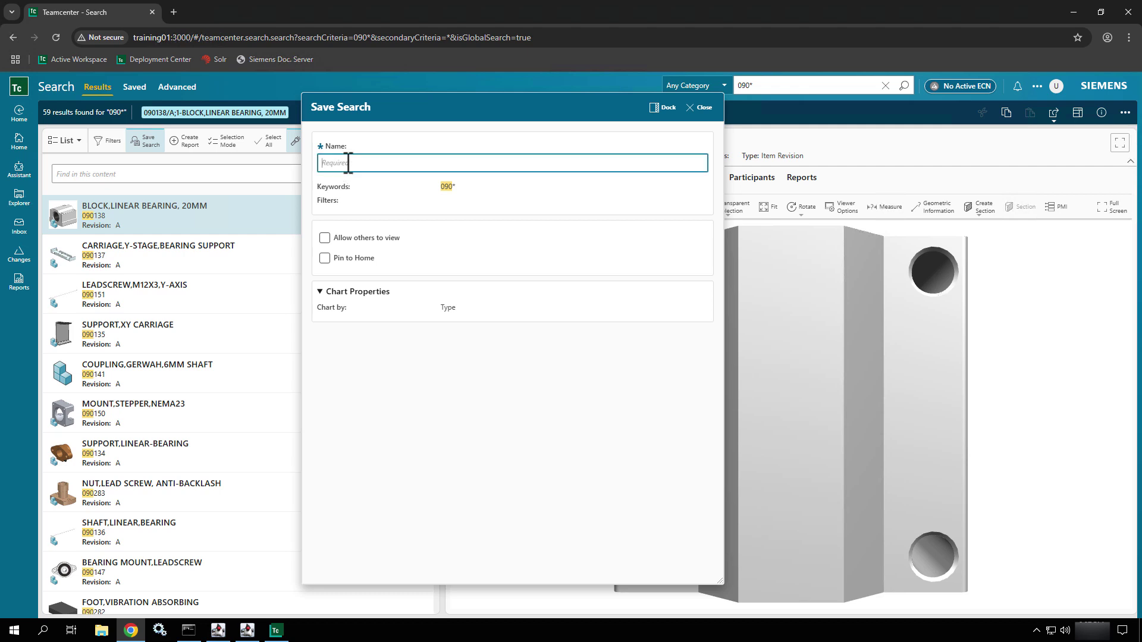
{"action": "type", "text": "090"}
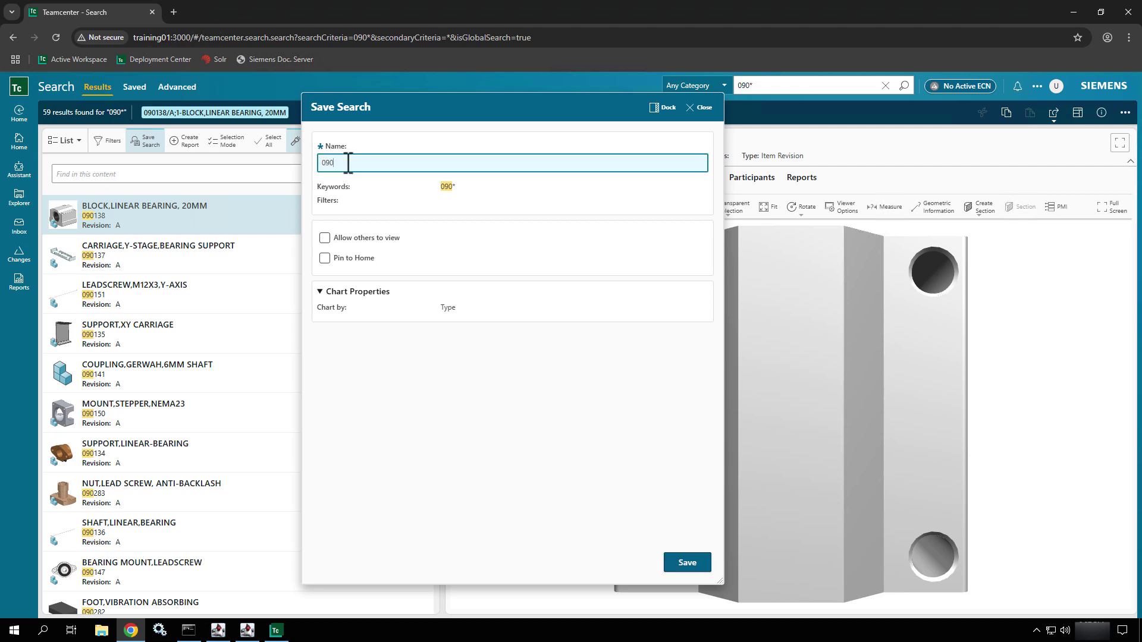
{"action": "type", "text": "* Search"}
{"action": "left_click", "coordinate": [325, 258]}
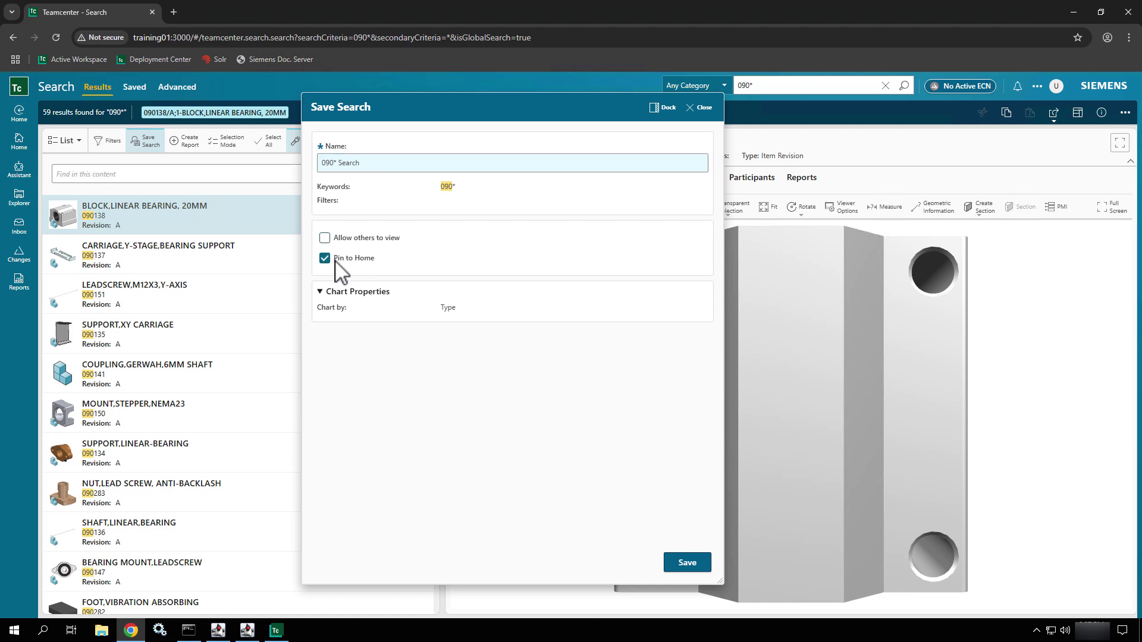
{"action": "left_click", "coordinate": [687, 563]}
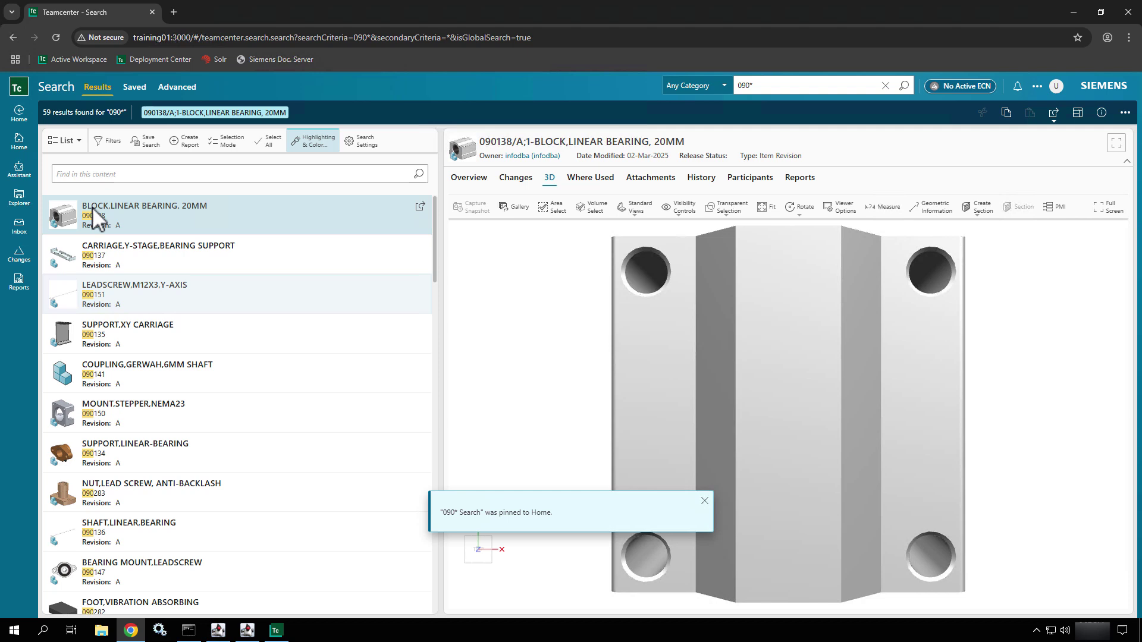
- From the home page, open "090* Search" in the saved searches and examine its properties and list of contents
{"action": "left_click", "coordinate": [32, 149]}
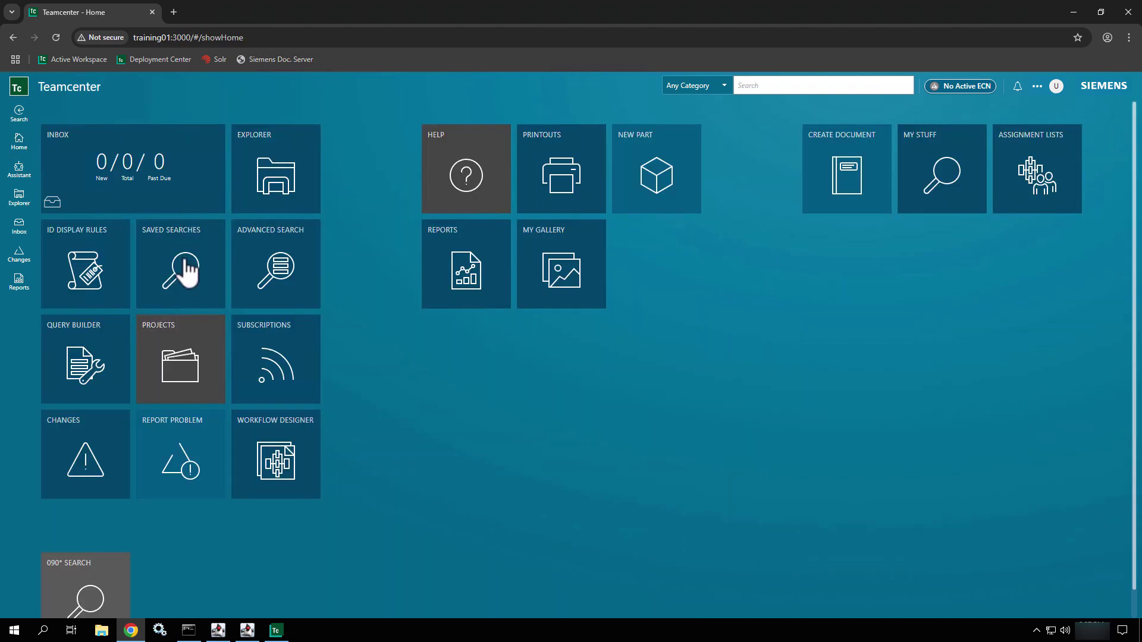
{"action": "left_click", "coordinate": [185, 270]}
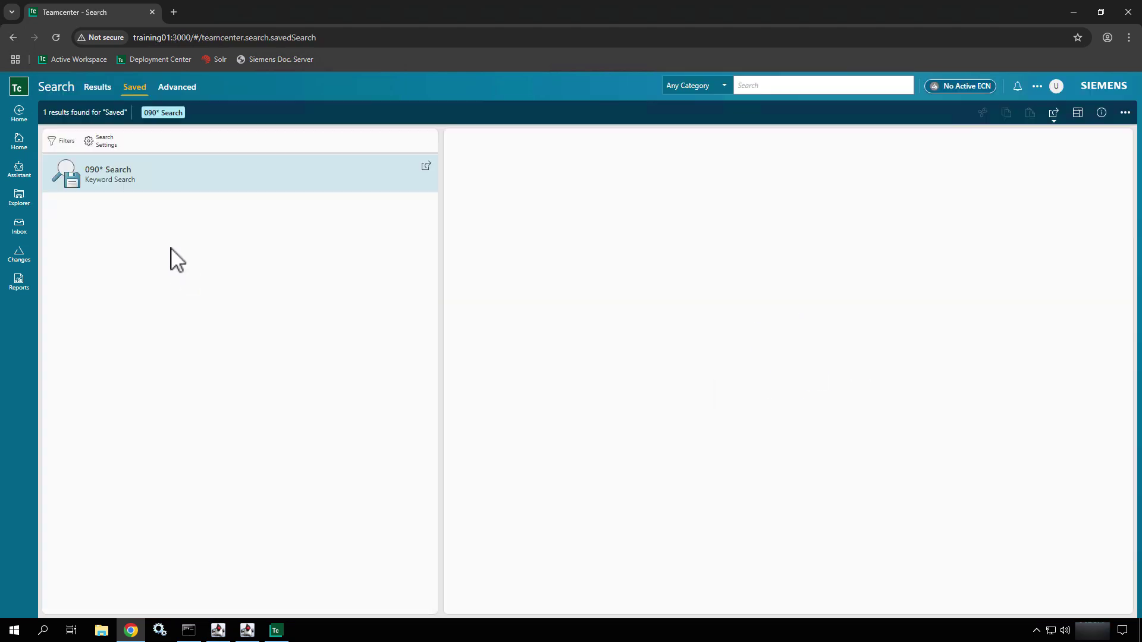
{"action": "left_click", "coordinate": [154, 181]}
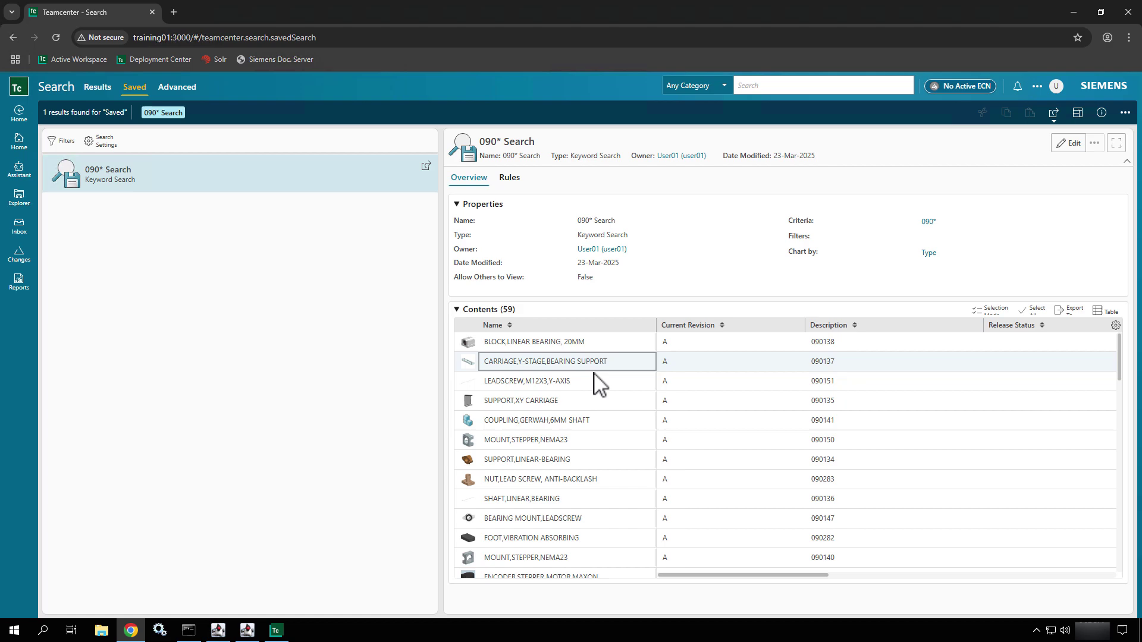
{"action": "scroll", "coordinate": [589, 527], "scroll_direction": "down", "scroll_amount": 10}
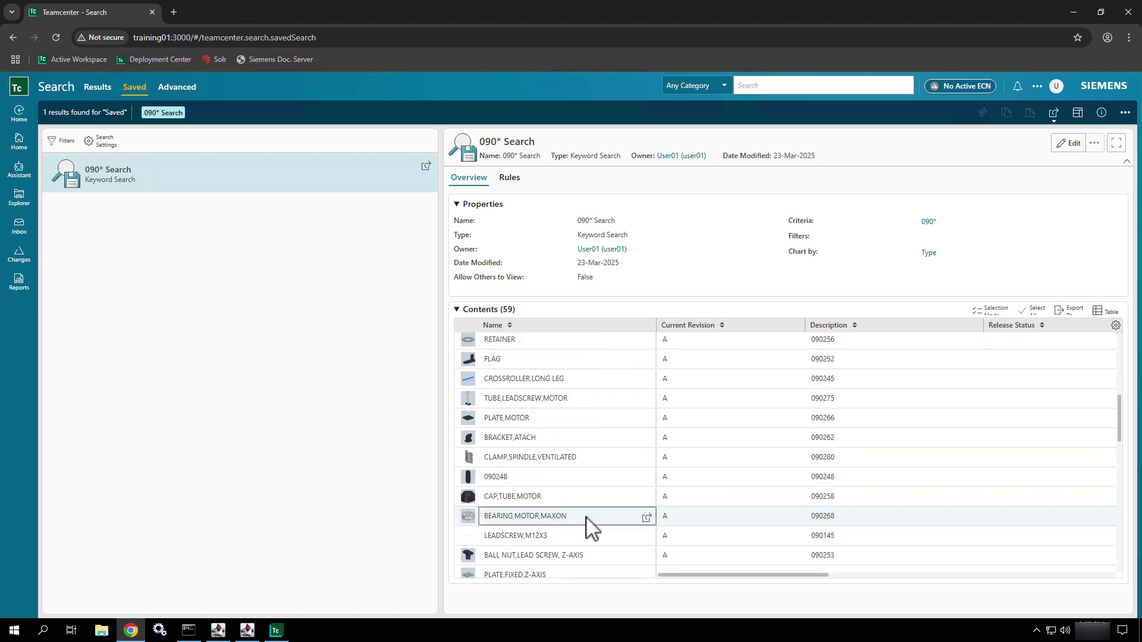
{"action": "scroll", "coordinate": [589, 527], "scroll_direction": "down", "scroll_amount": 5}
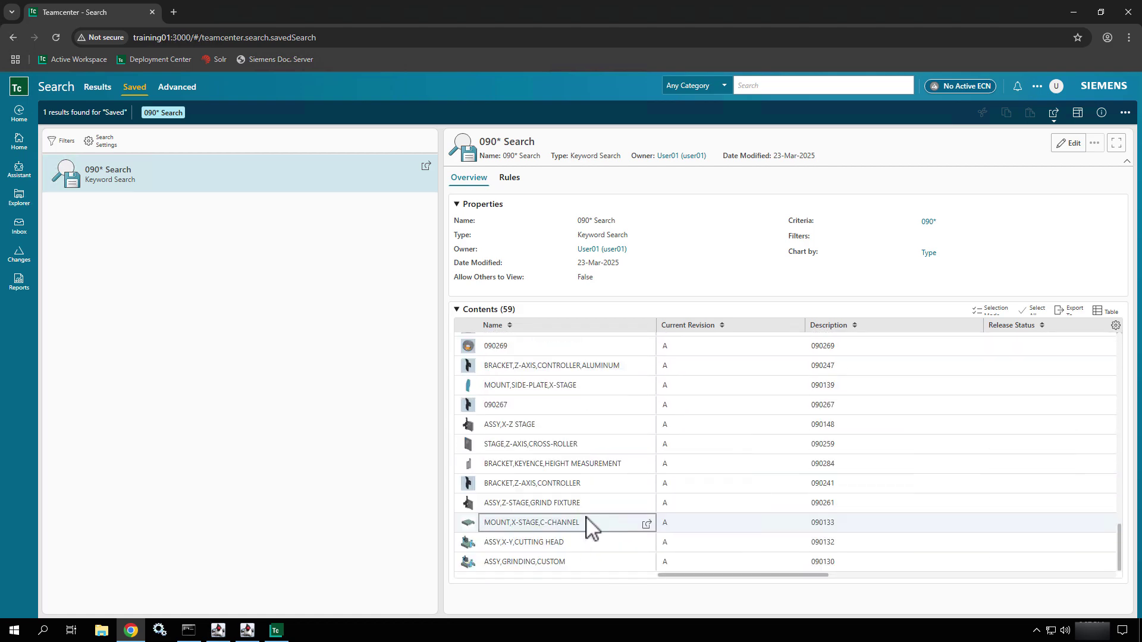
{"action": "scroll", "coordinate": [586, 519], "scroll_direction": "up", "scroll_amount": 15}
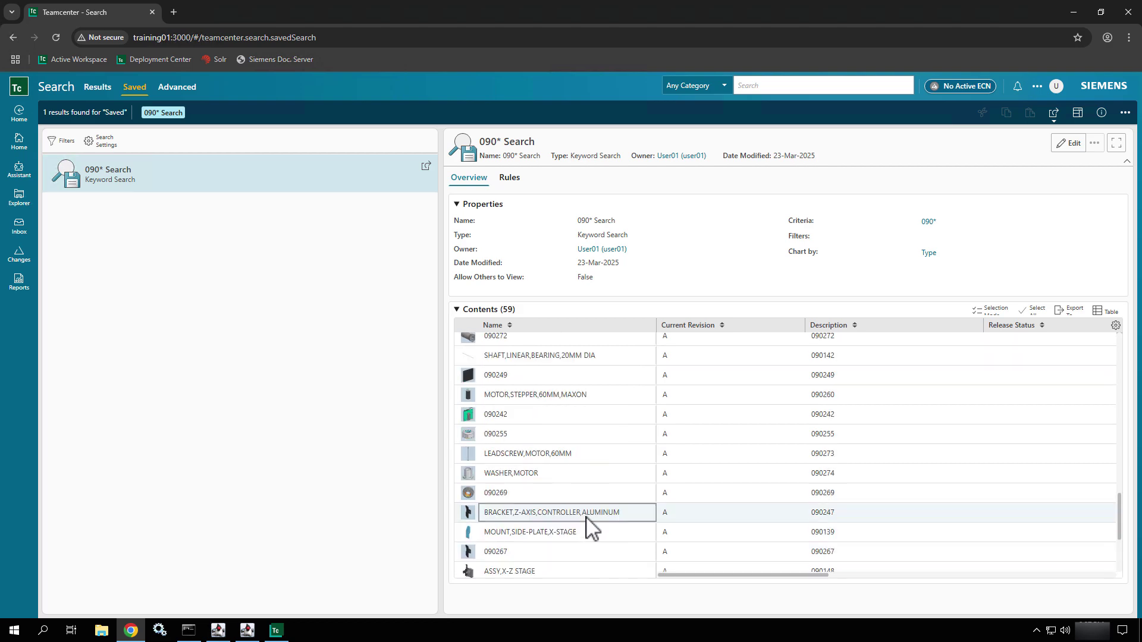
- From the home page, create a new part named "My New Part" and select it in the Home folder
{"action": "left_click", "coordinate": [19, 140]}
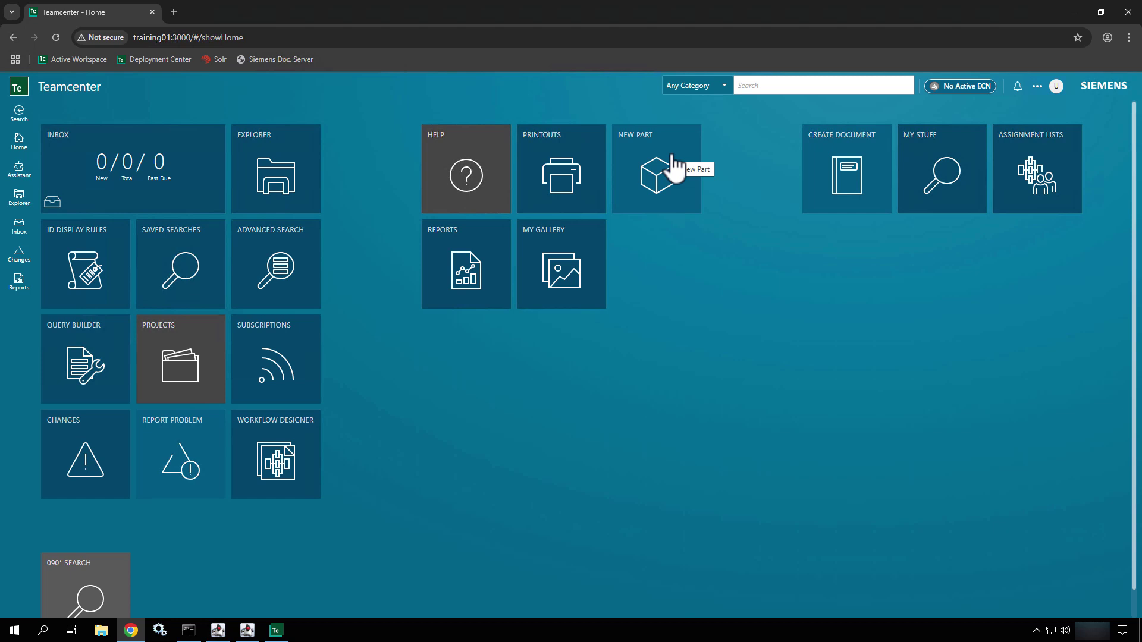
{"action": "left_click", "coordinate": [674, 167]}
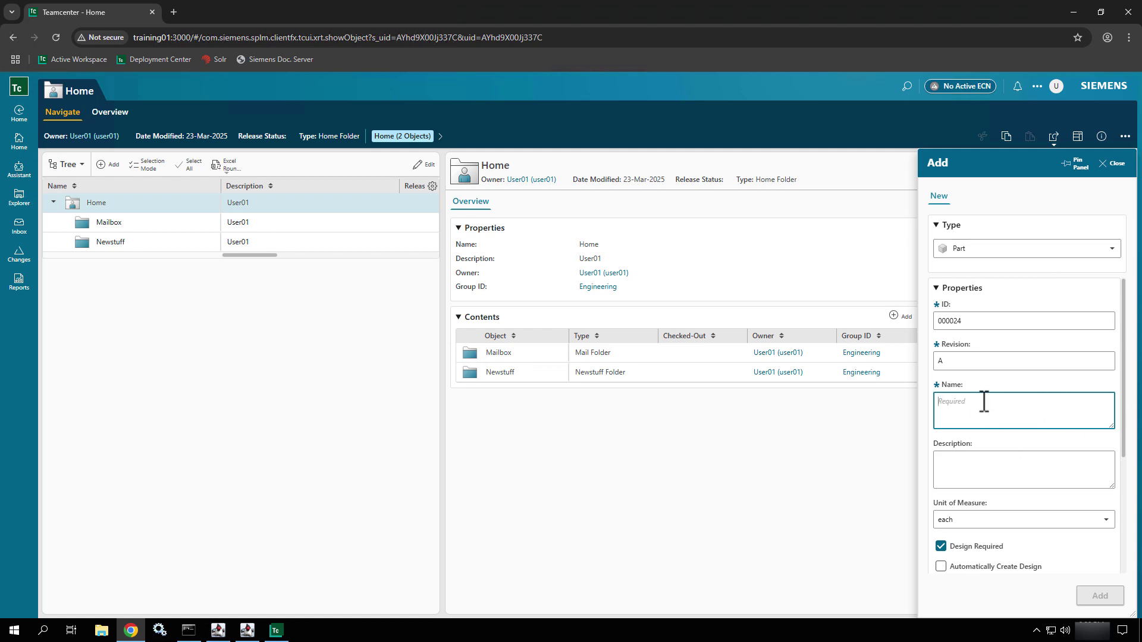
{"action": "type", "text": "My New Pa"}
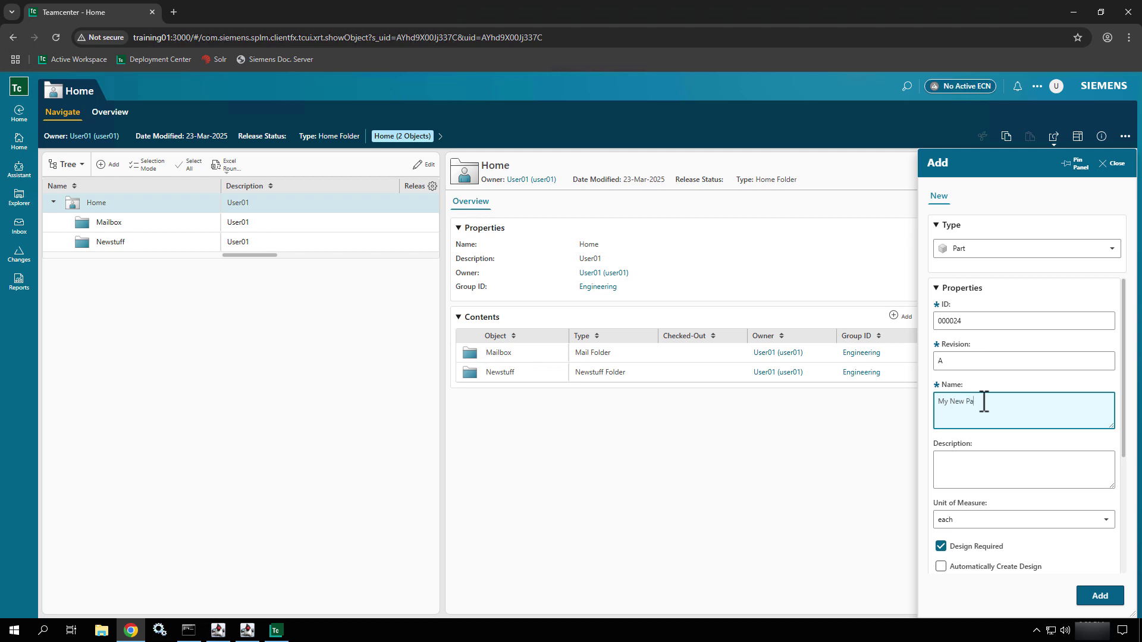
{"action": "type", "text": "rt"}
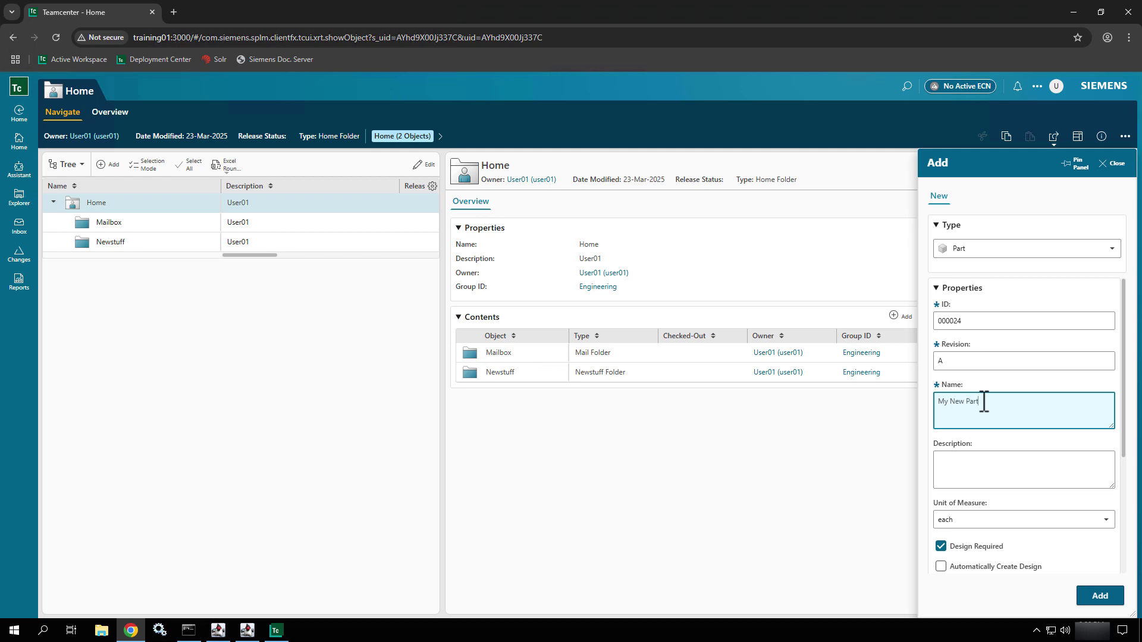
{"action": "left_click", "coordinate": [1098, 597]}
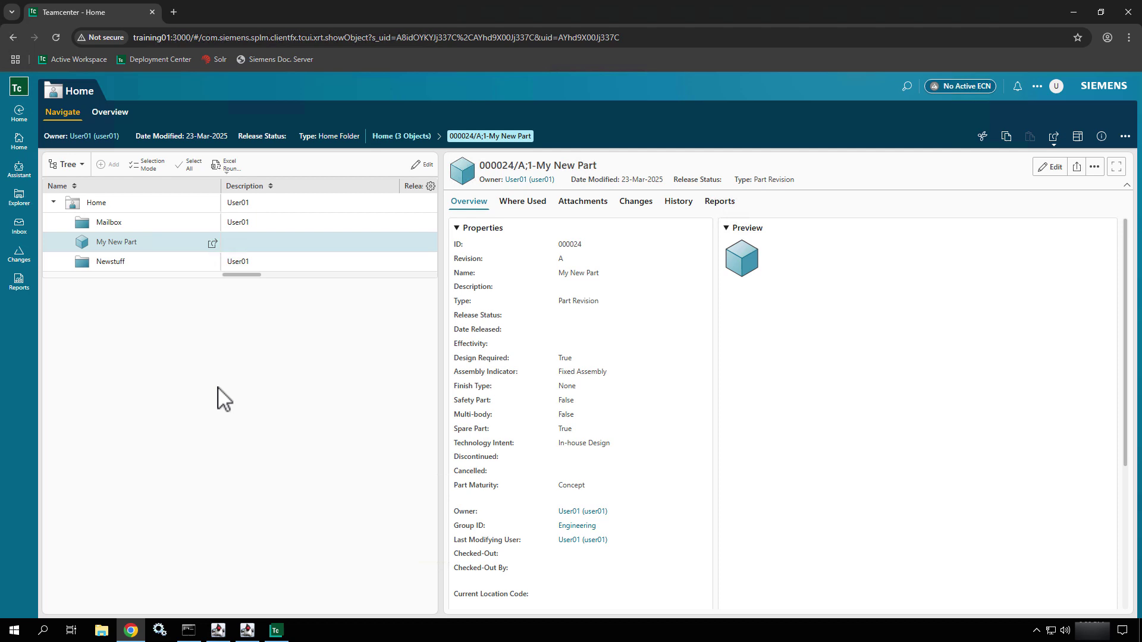
{"action": "left_click", "coordinate": [167, 244]}
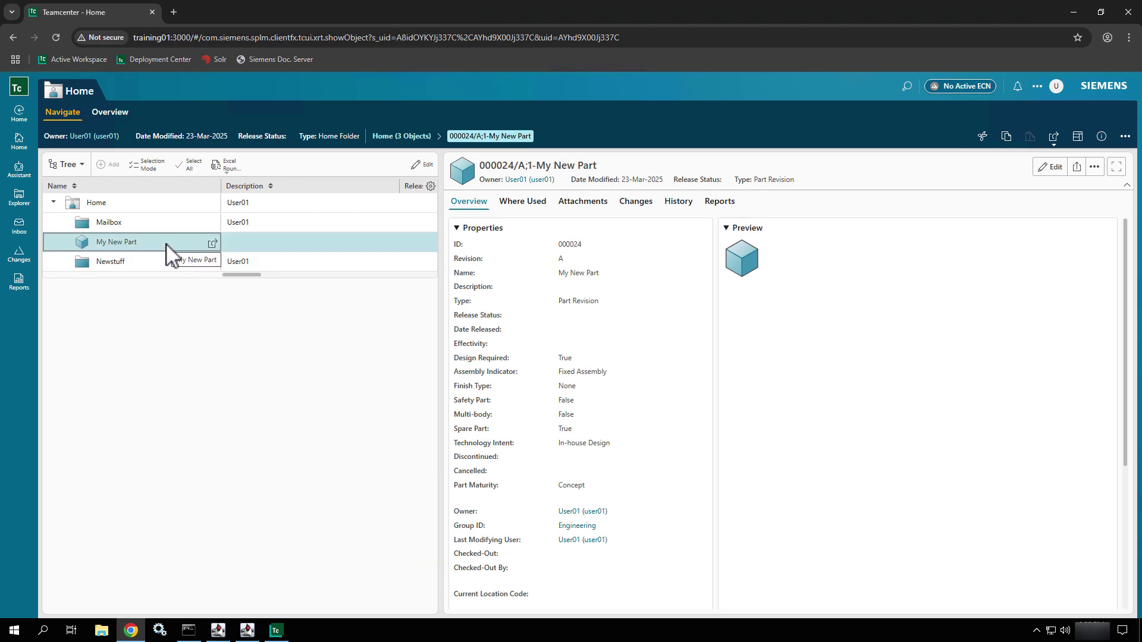
- Return to the home page and try the Explorer tile in its available sizes, finishing with the wide one
{"action": "left_click", "coordinate": [19, 142]}
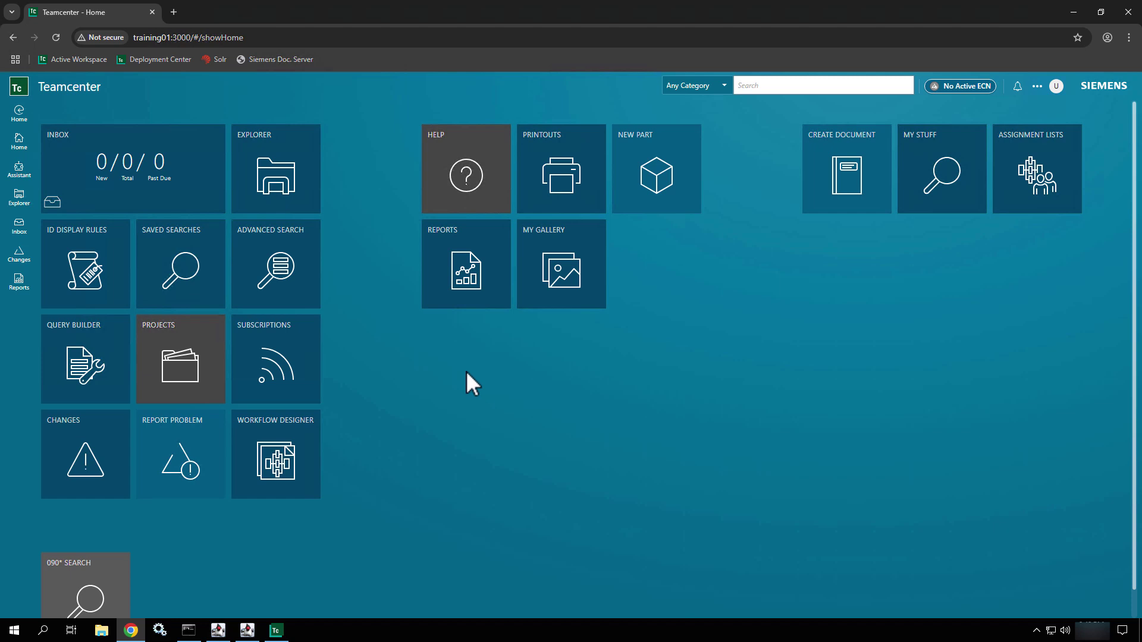
{"action": "left_click", "coordinate": [276, 173]}
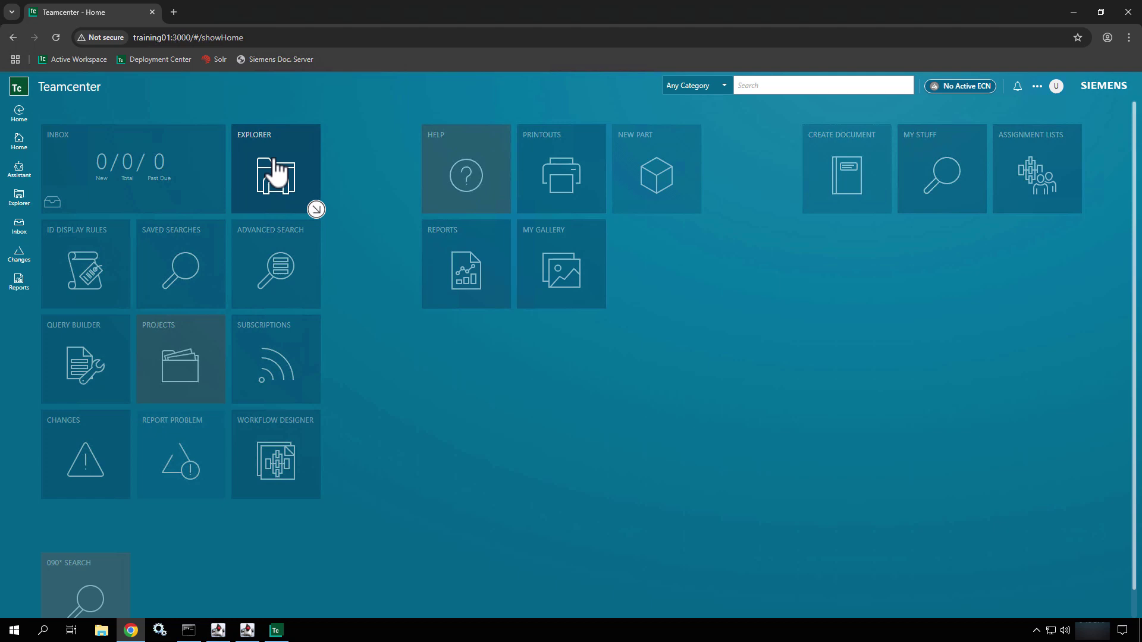
{"action": "left_click", "coordinate": [319, 212]}
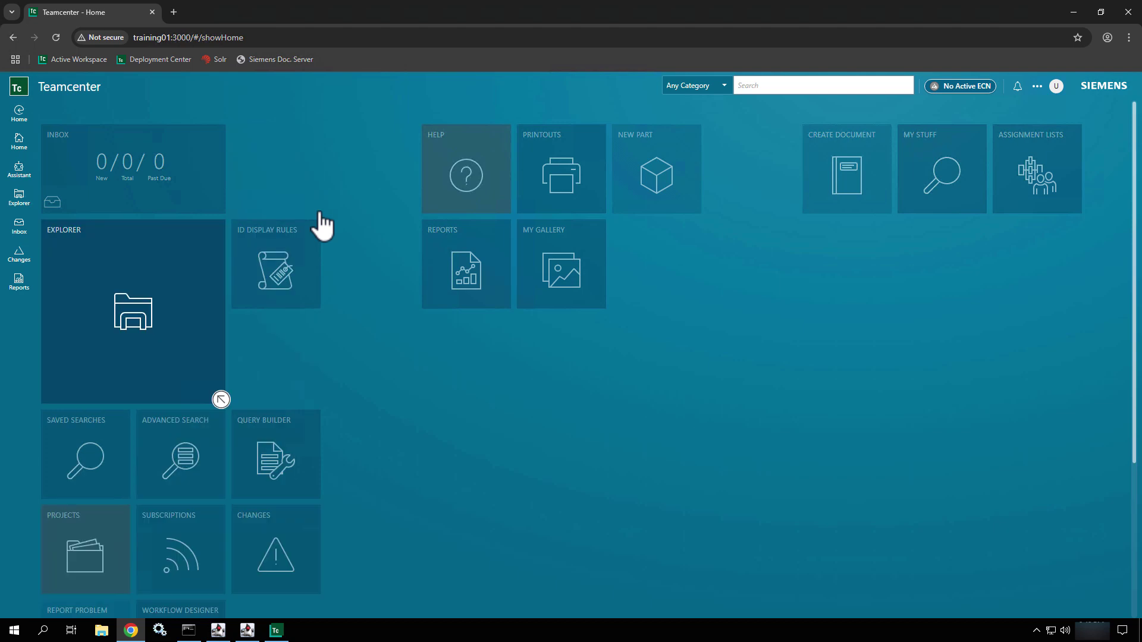
{"action": "left_click", "coordinate": [221, 400]}
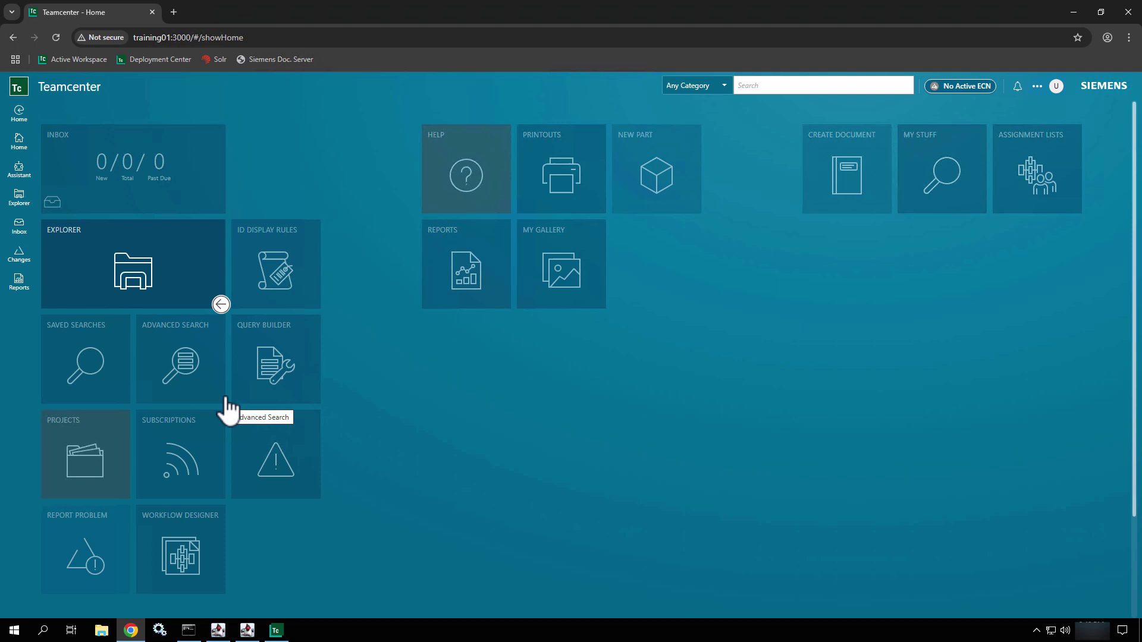
{"action": "left_click", "coordinate": [221, 306]}
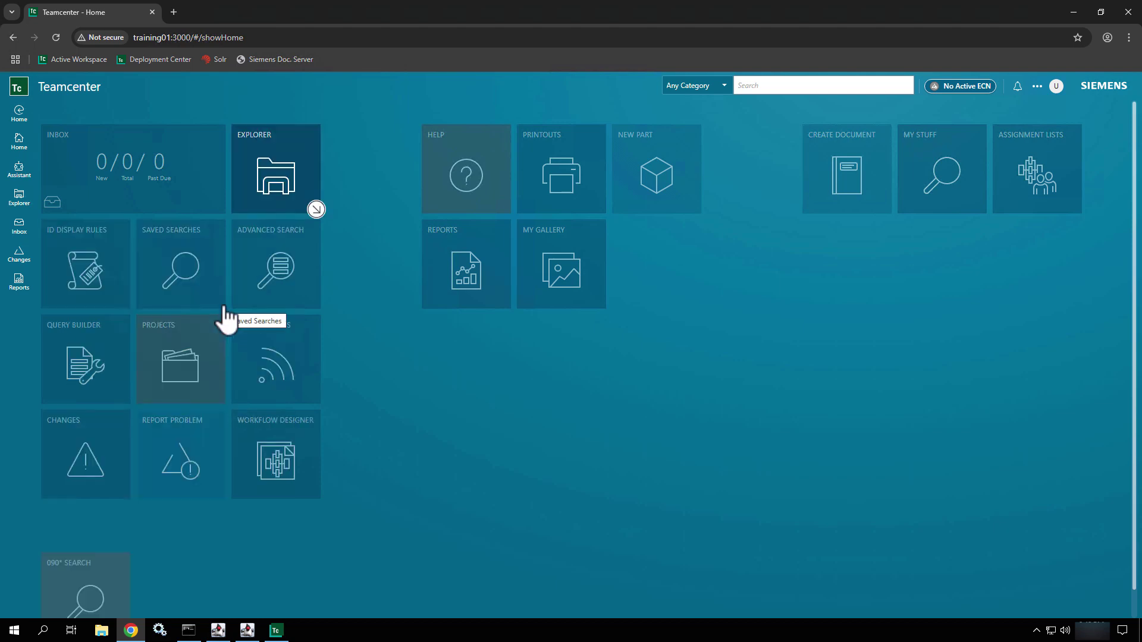
{"action": "left_click", "coordinate": [316, 210]}
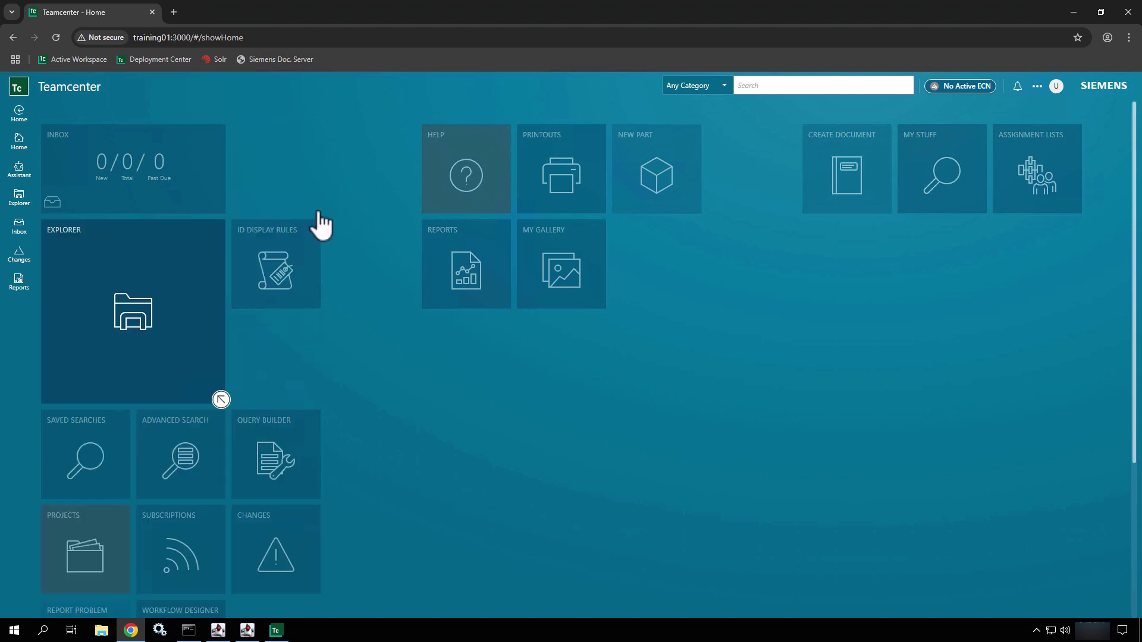
{"action": "left_click", "coordinate": [220, 400]}
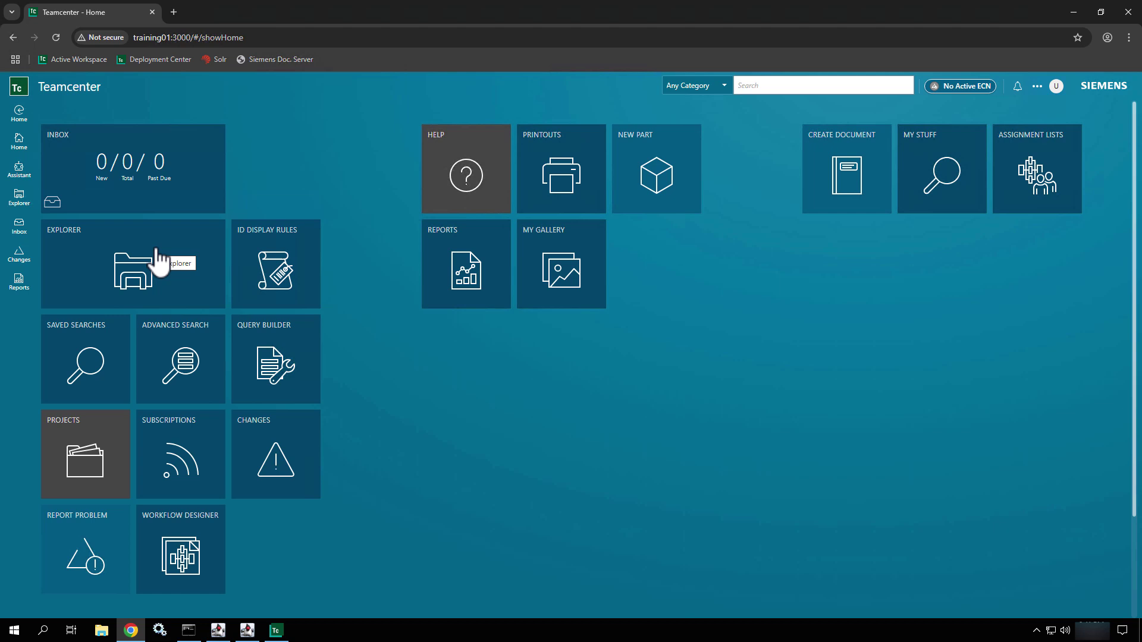
- Try the Inbox tile in its small and large sizes, restore the wide size, and leave tile editing
{"action": "left_click", "coordinate": [170, 172]}
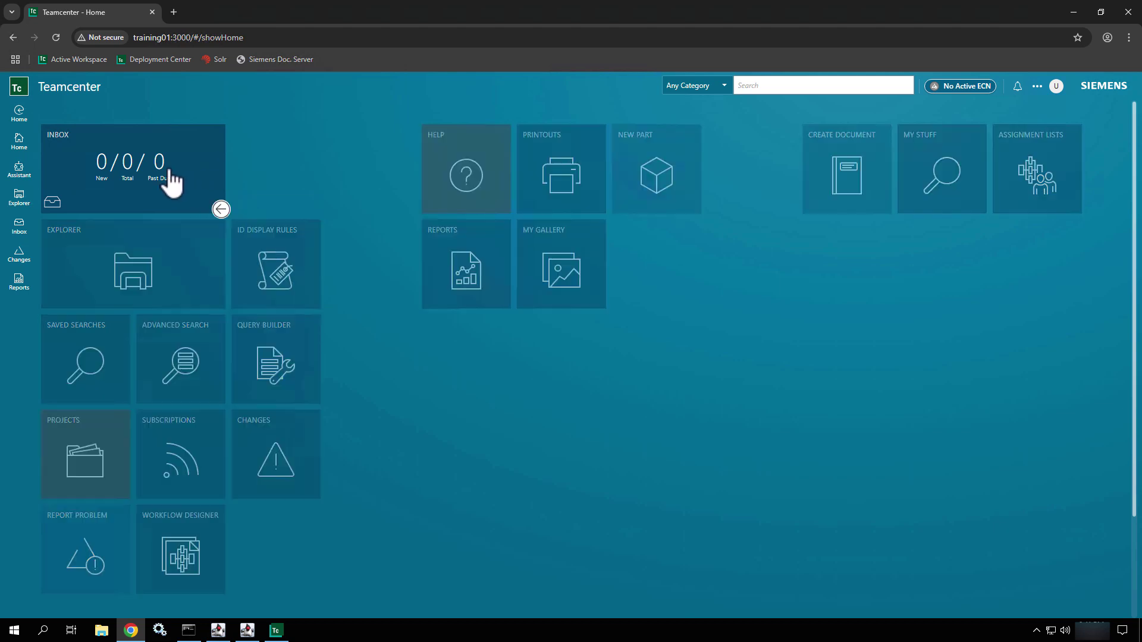
{"action": "left_click", "coordinate": [221, 209]}
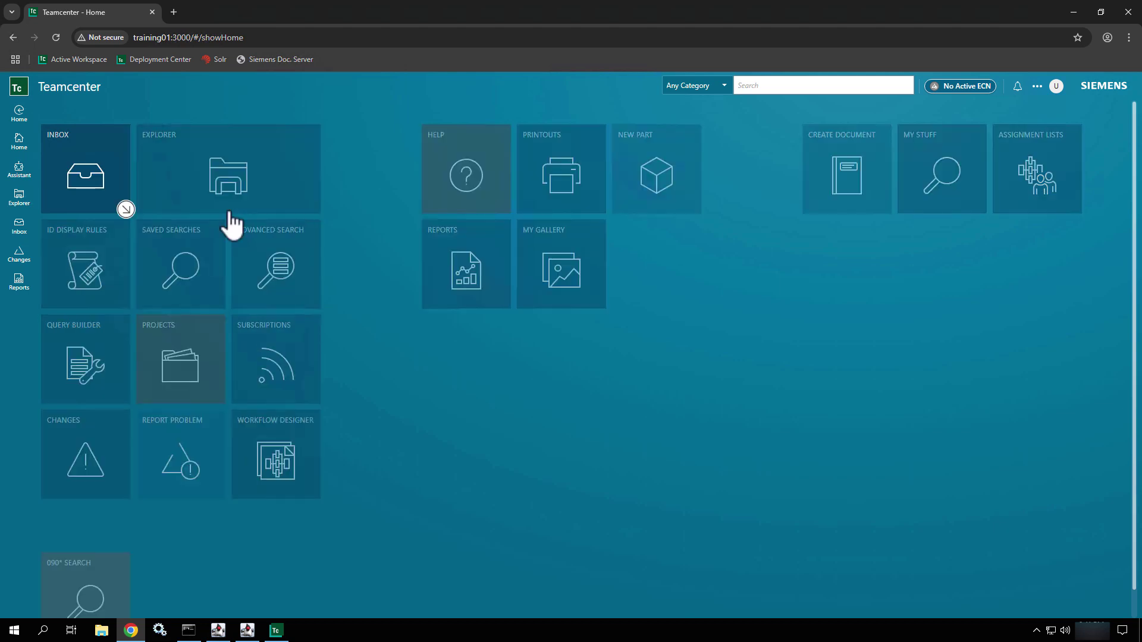
{"action": "left_click", "coordinate": [126, 210]}
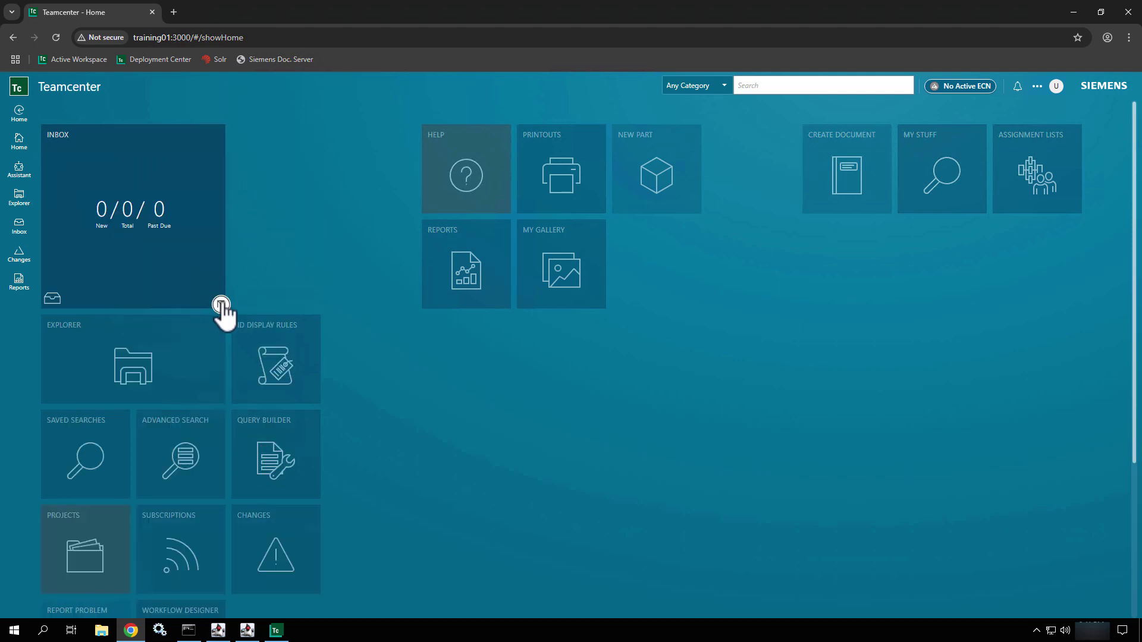
{"action": "left_click", "coordinate": [222, 305]}
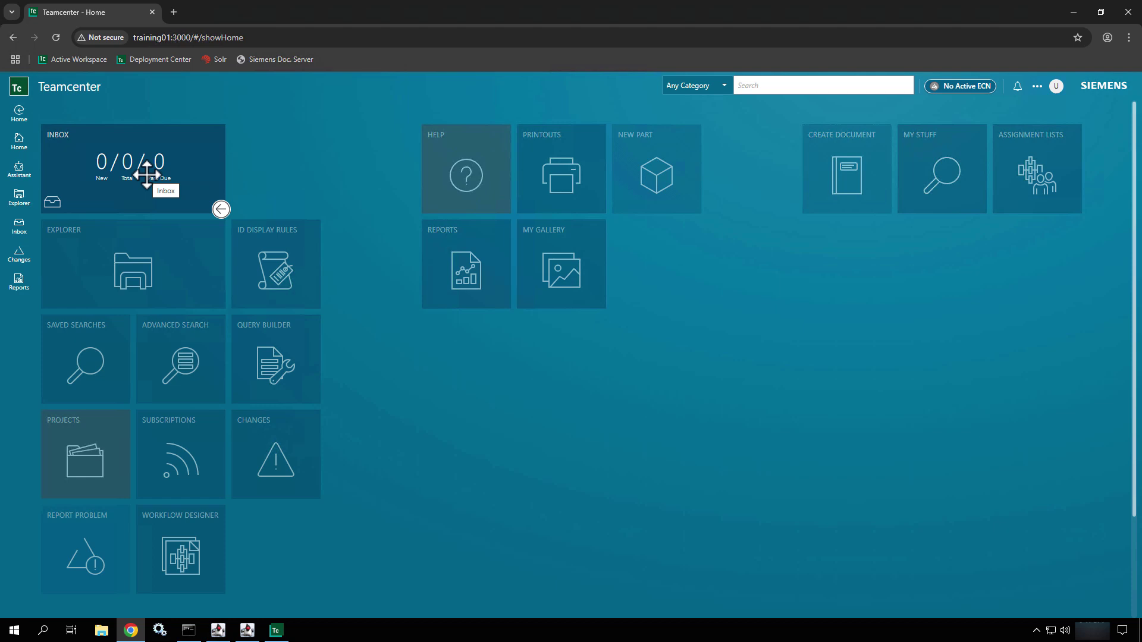
{"action": "left_click", "coordinate": [288, 169]}
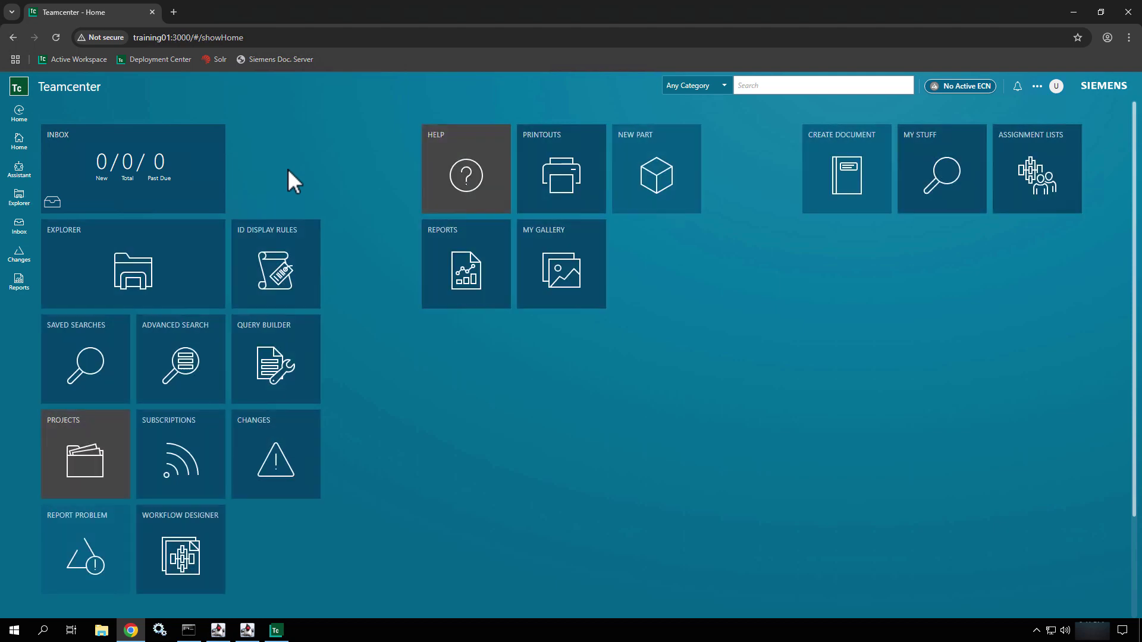
- Examine the editing options of the Help tile, leave tile editing, and look over the remaining tiles down to 090* Search
{"action": "left_click", "coordinate": [465, 185]}
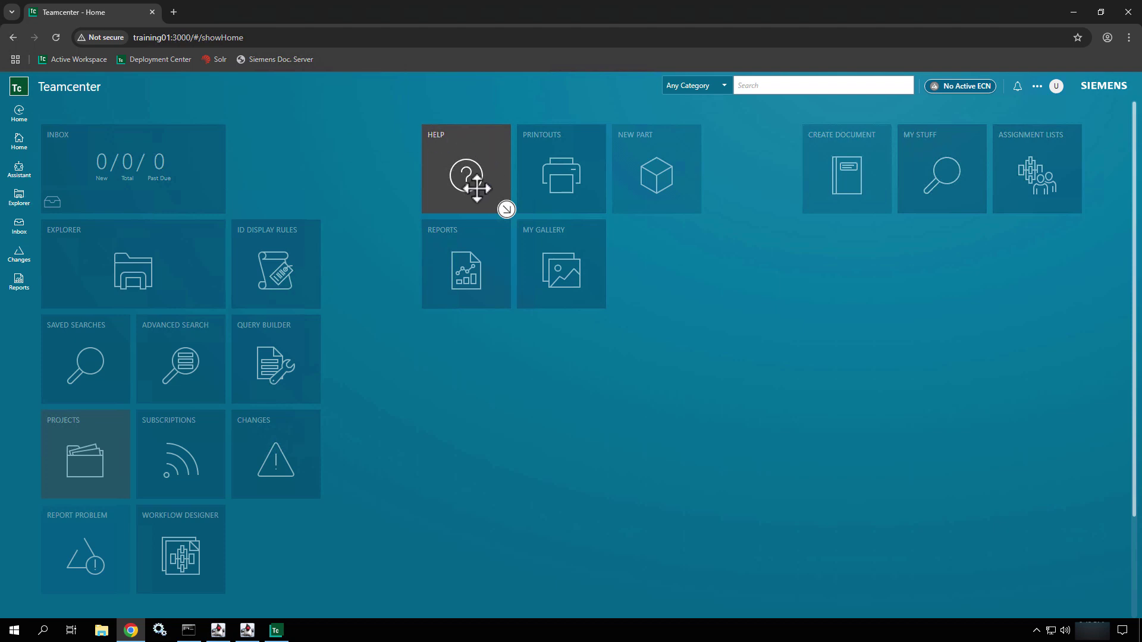
{"action": "left_click", "coordinate": [367, 185]}
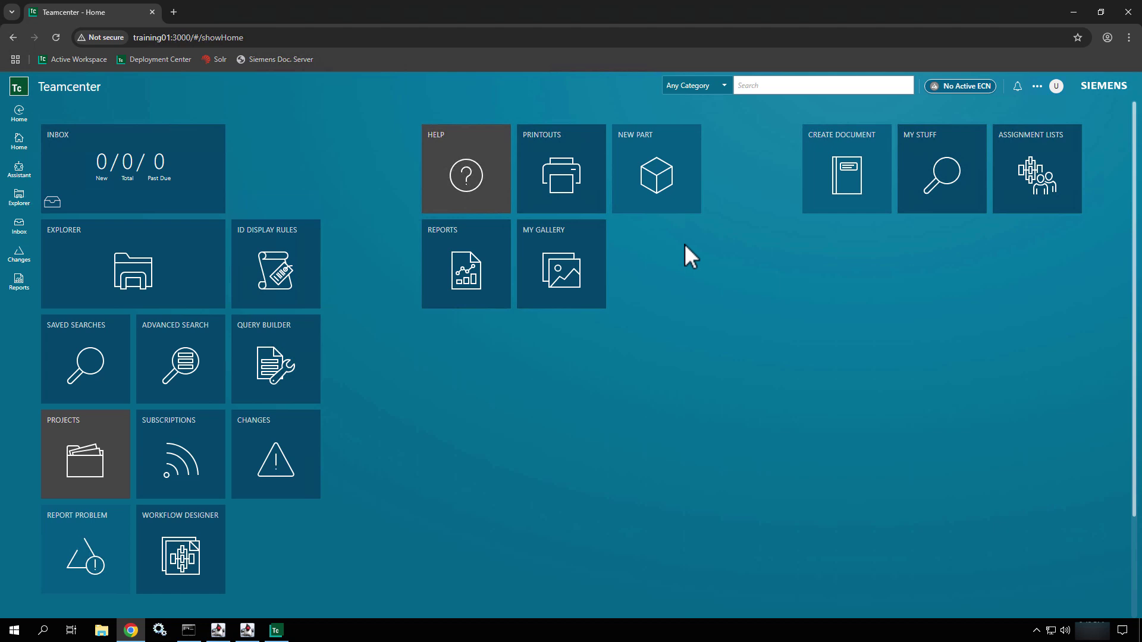
{"action": "scroll", "coordinate": [683, 244], "scroll_direction": "down", "scroll_amount": 2}
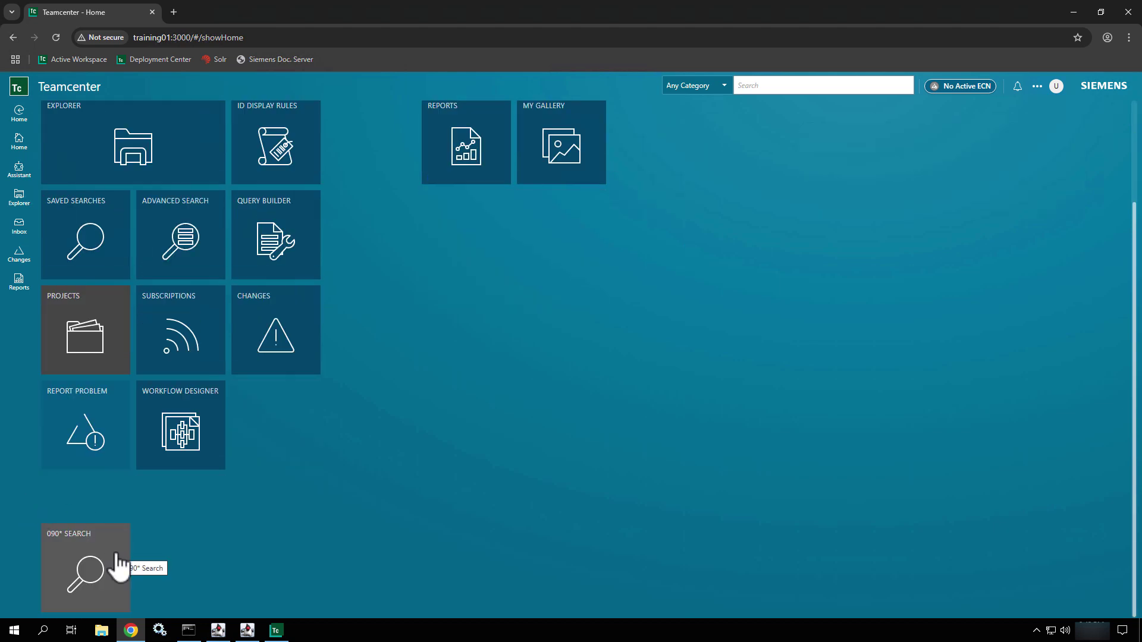
{"action": "scroll", "coordinate": [147, 534], "scroll_direction": "up", "scroll_amount": 2}
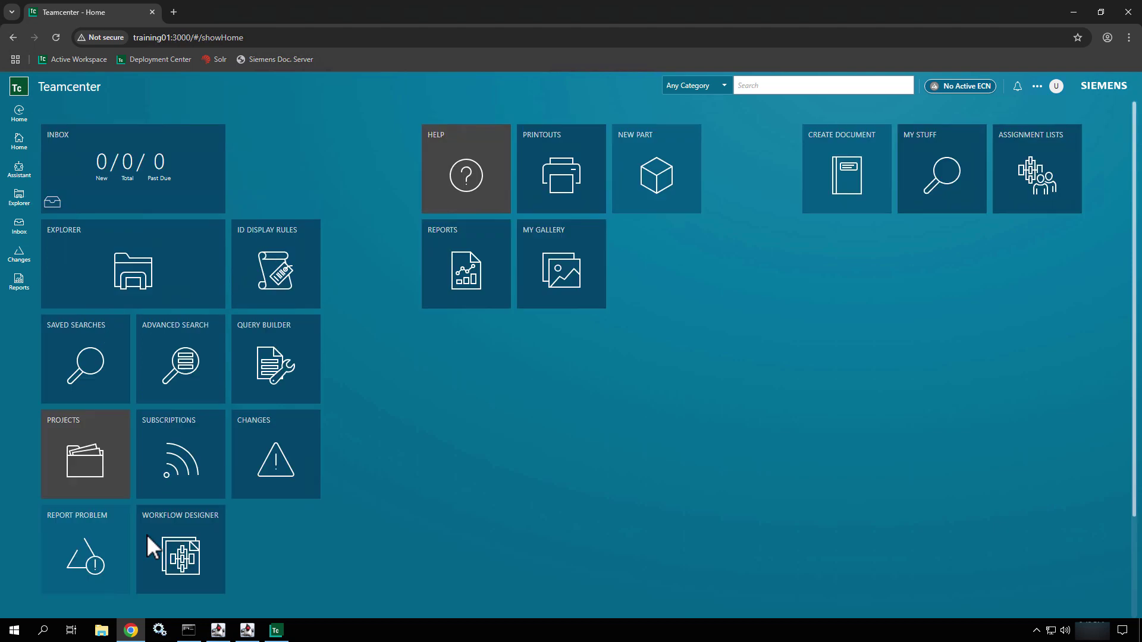
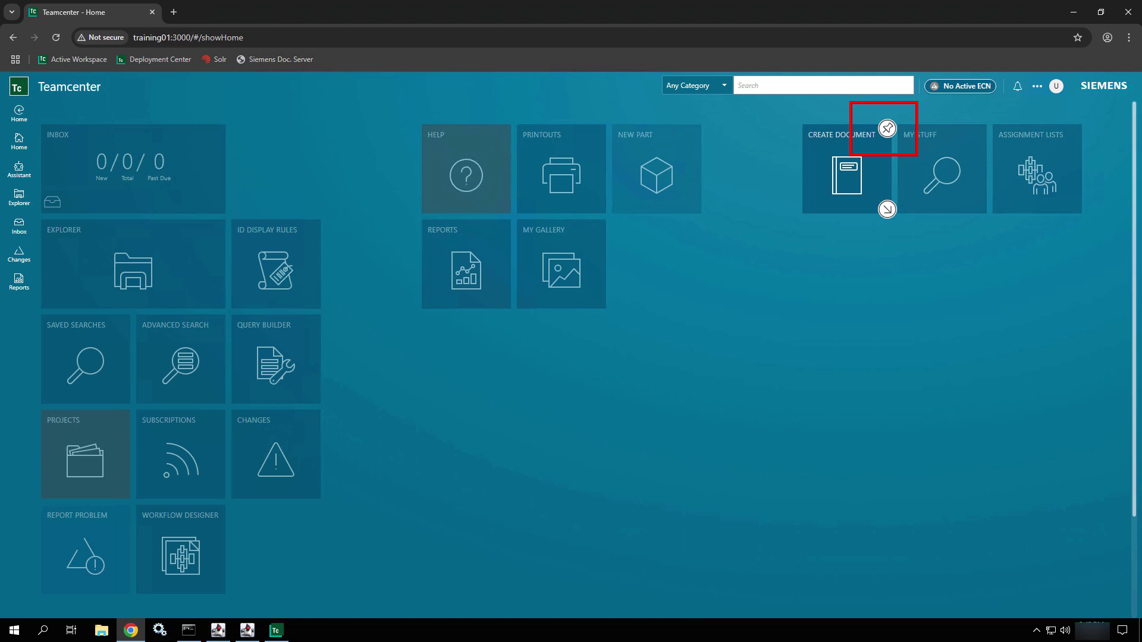
- Unpin the Create Document and 090* Search tiles from the home page
{"action": "scroll", "coordinate": [476, 476], "scroll_direction": "down", "scroll_amount": 2}
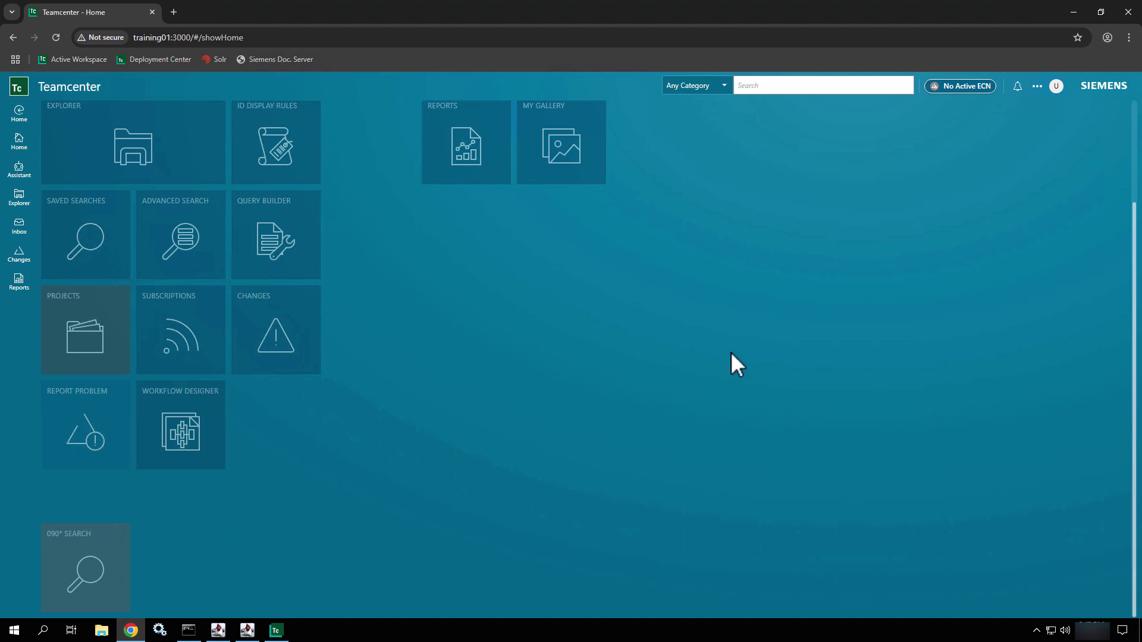
{"action": "scroll", "coordinate": [731, 353], "scroll_direction": "up", "scroll_amount": 2}
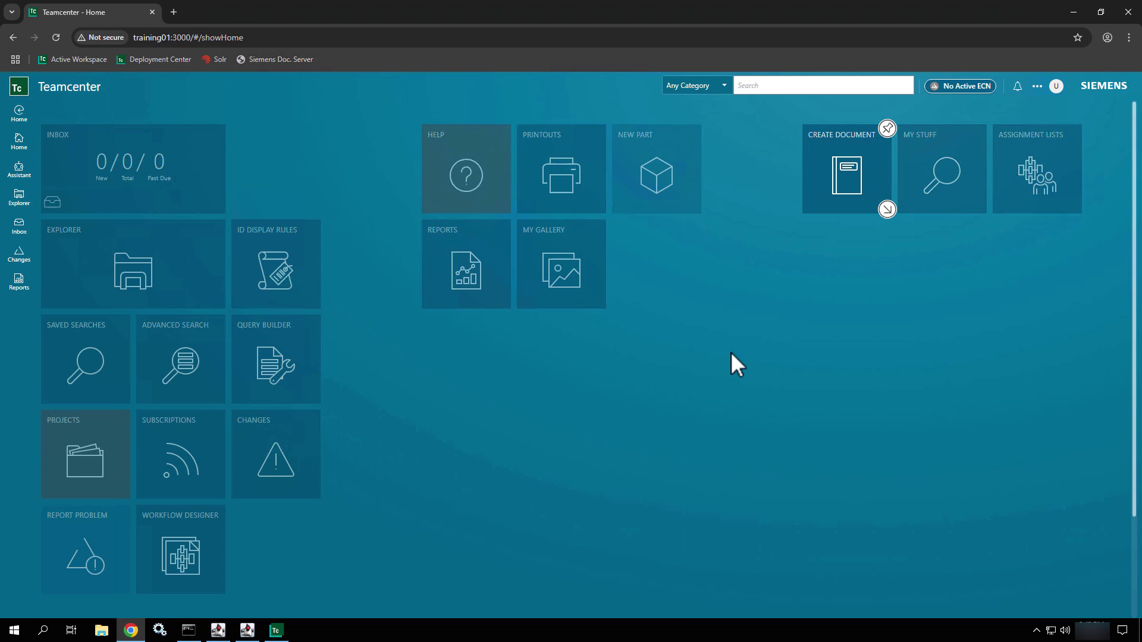
{"action": "left_click", "coordinate": [887, 129]}
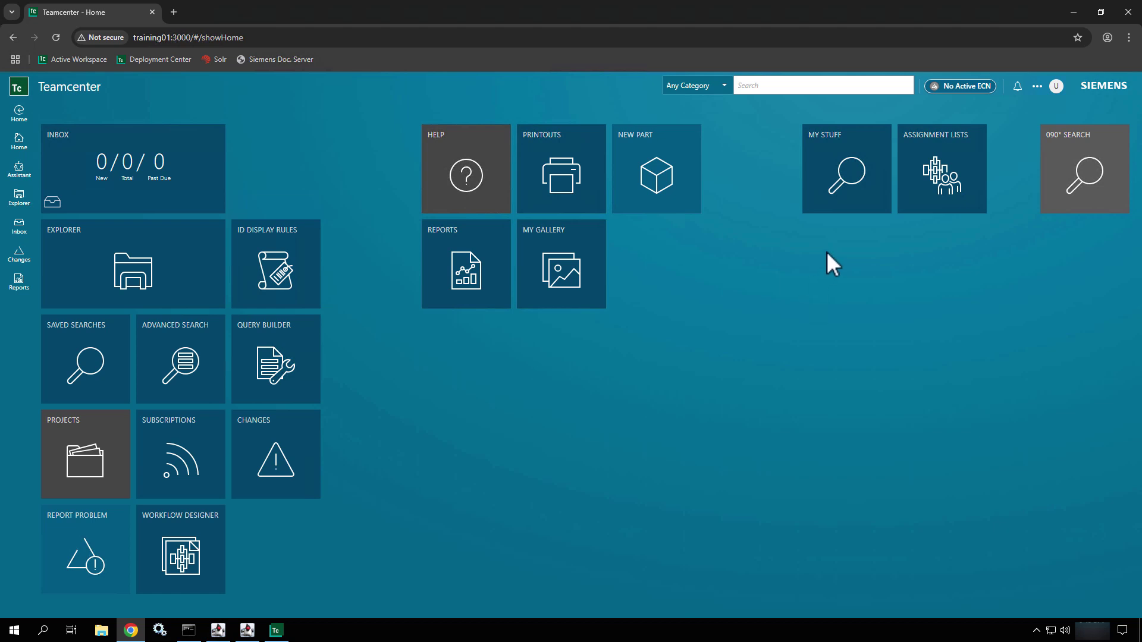
{"action": "left_click", "coordinate": [1080, 159]}
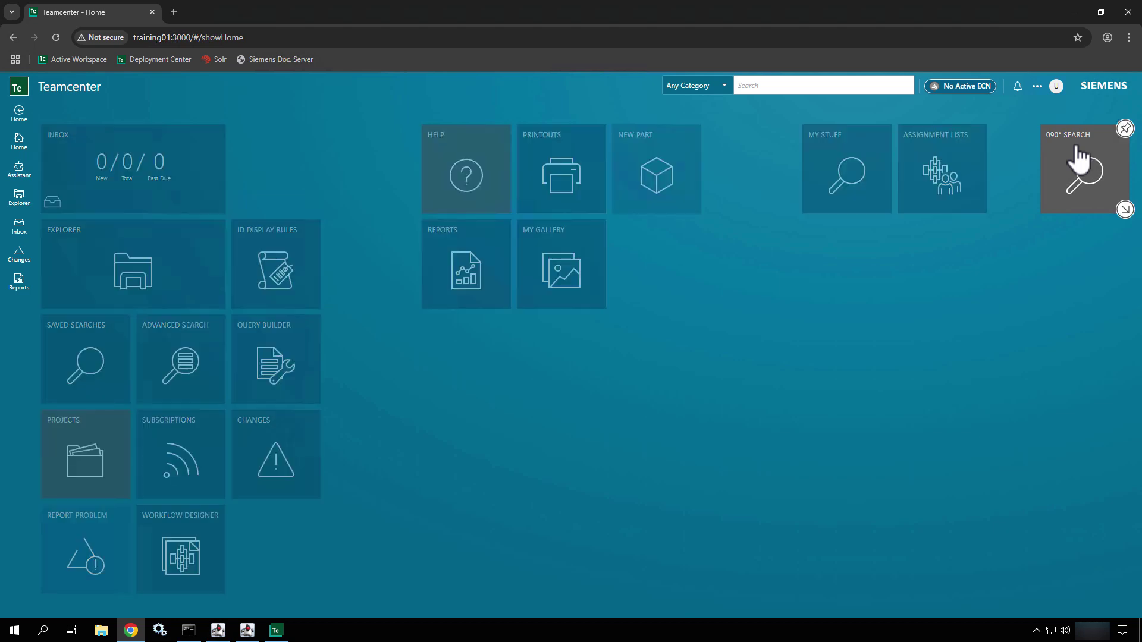
{"action": "left_click", "coordinate": [1124, 129]}
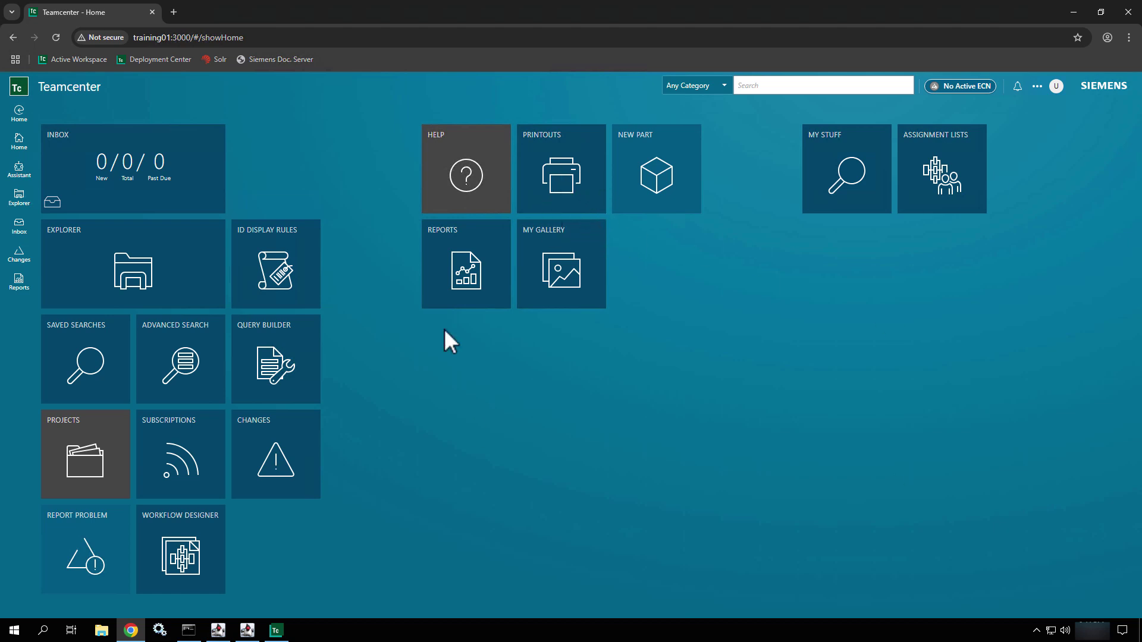
- Move the ID Display Rules tile into the third tile group, directly after Assignment Lists
{"action": "left_click", "coordinate": [263, 254]}
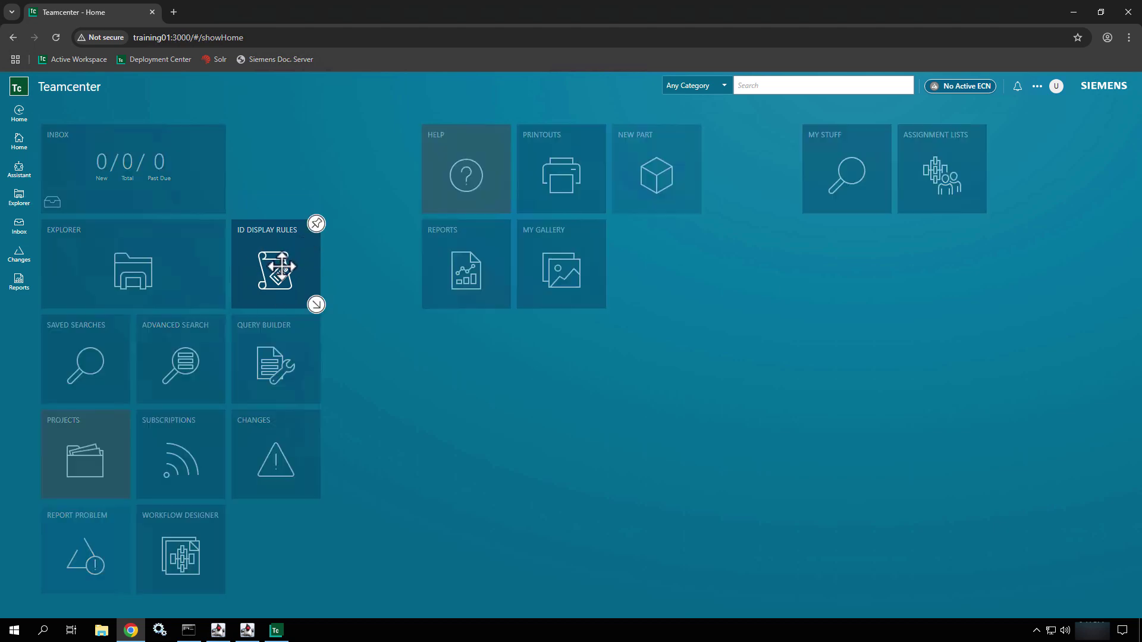
{"action": "left_click_drag", "start_coordinate": [281, 264], "coordinate": [993, 146]}
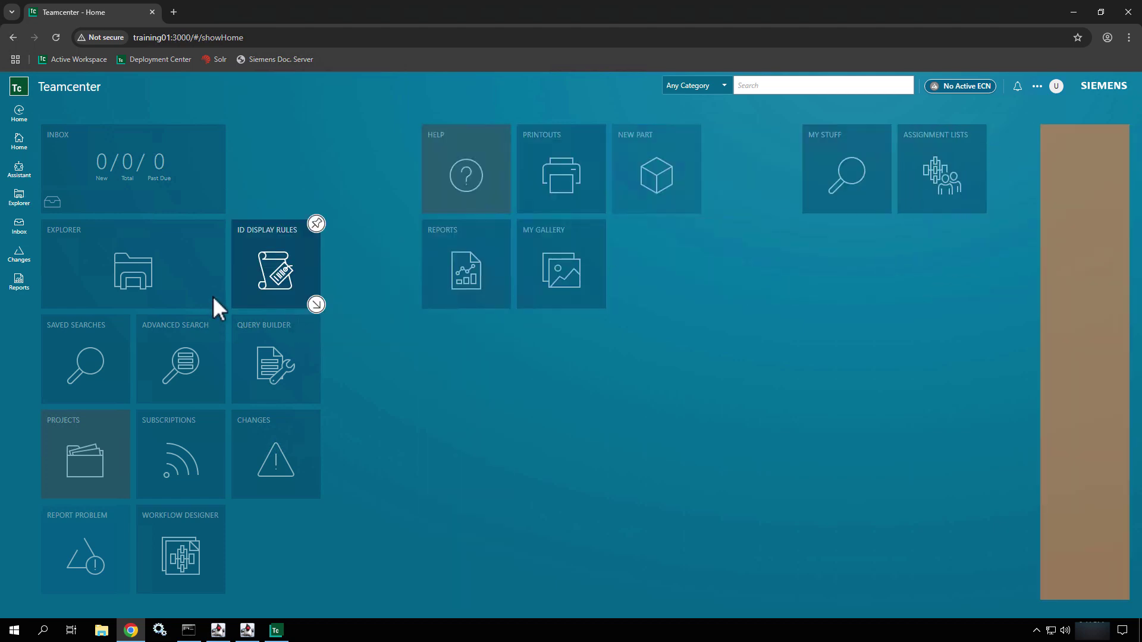
{"action": "left_click_drag", "start_coordinate": [277, 264], "coordinate": [1000, 133]}
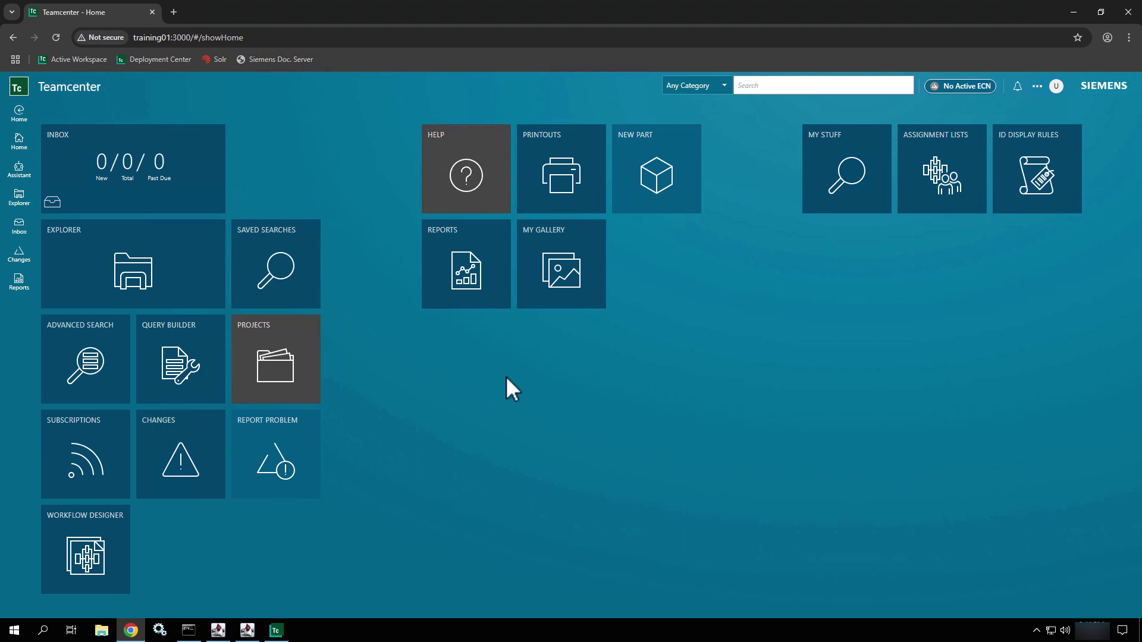
- Move the Saved Searches tile out of the first group into a new group of its own after the second group
{"action": "left_click", "coordinate": [269, 289]}
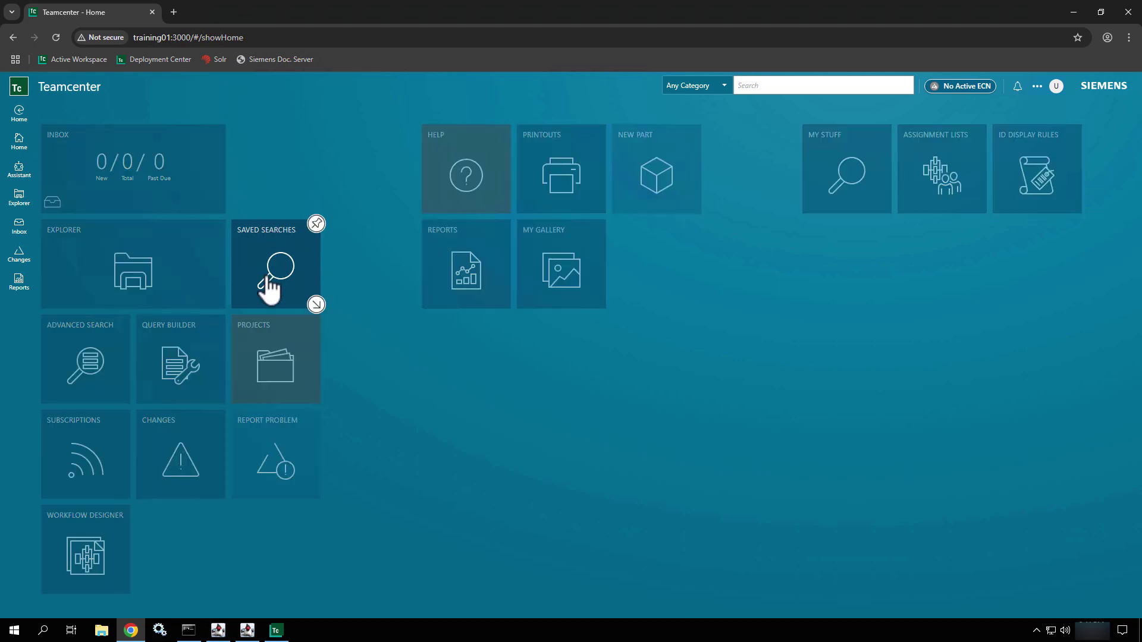
{"action": "left_click_drag", "start_coordinate": [259, 268], "coordinate": [416, 327]}
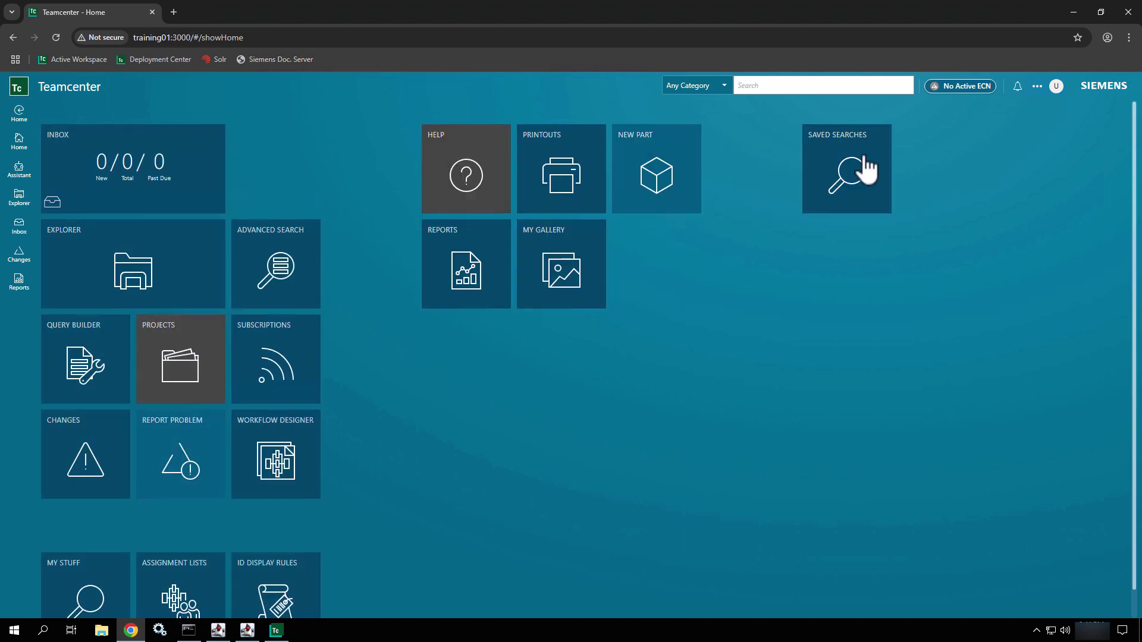
{"action": "scroll", "coordinate": [393, 344], "scroll_direction": "down", "scroll_amount": 1}
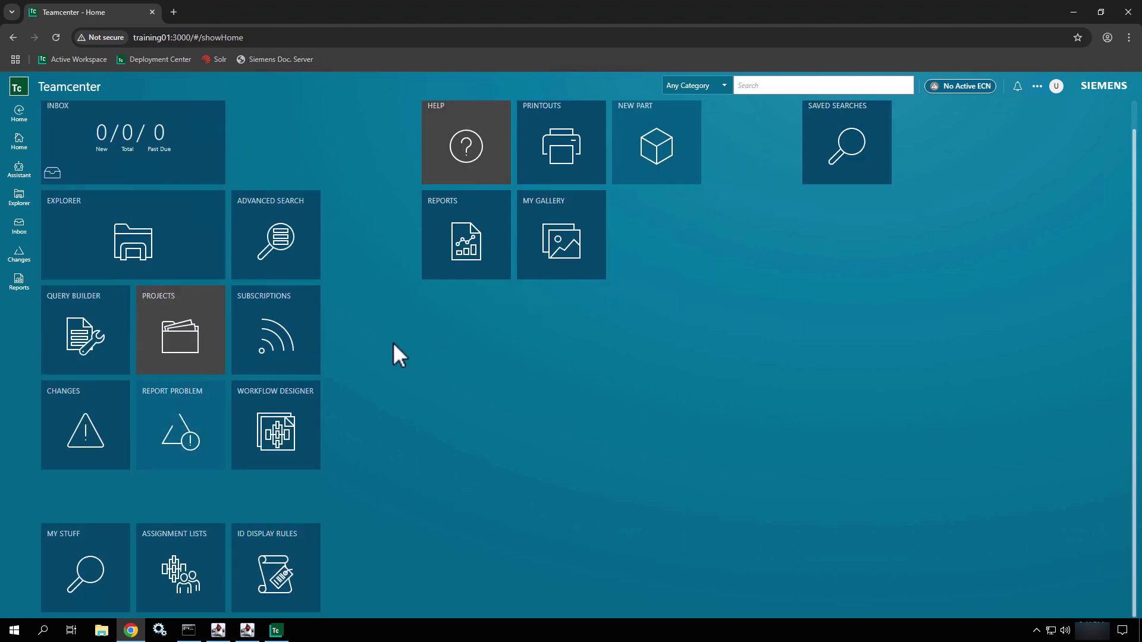
- Look at the options of the Windows Administrative Tools tile in the Windows Start menu and return to the Teamcenter home page
{"action": "left_click", "coordinate": [13, 630]}
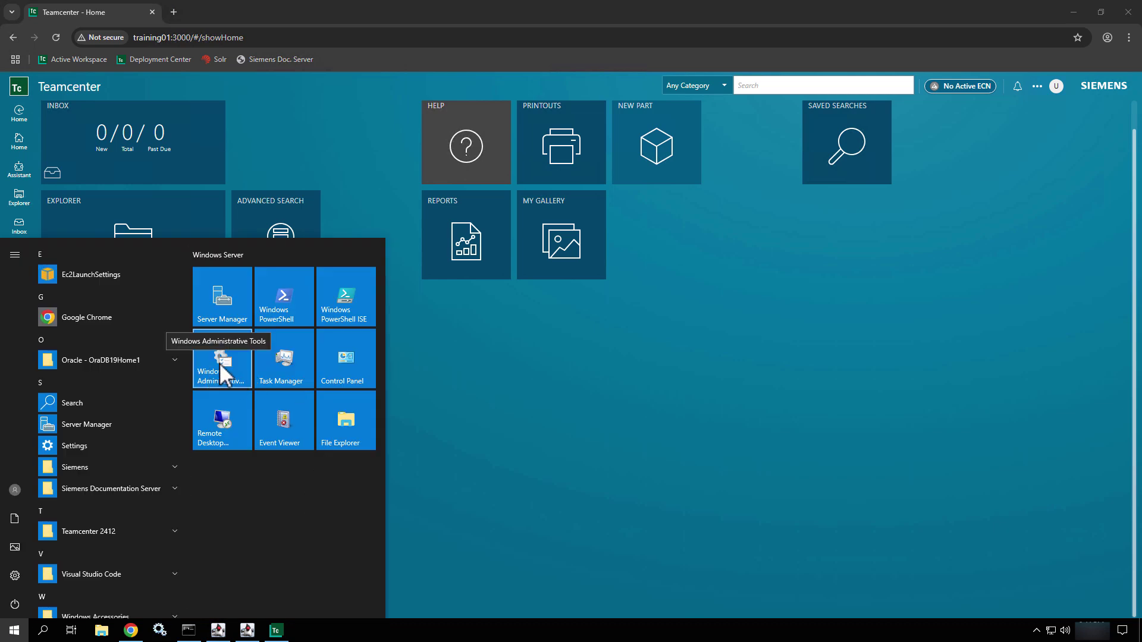
{"action": "right_click", "coordinate": [220, 362]}
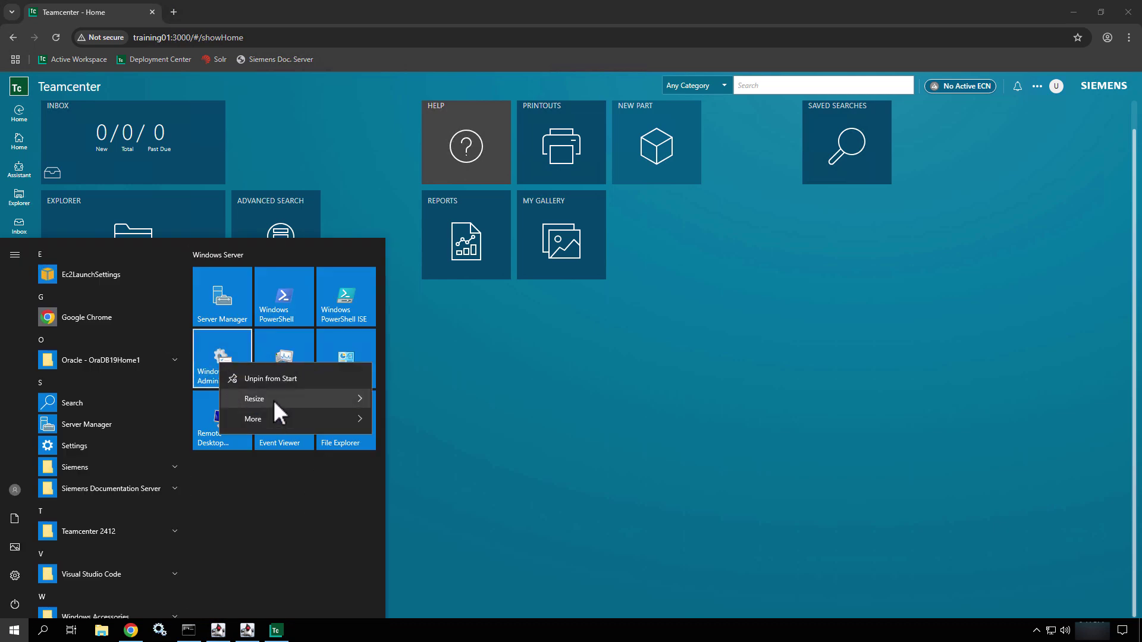
{"action": "key", "text": "Escape"}
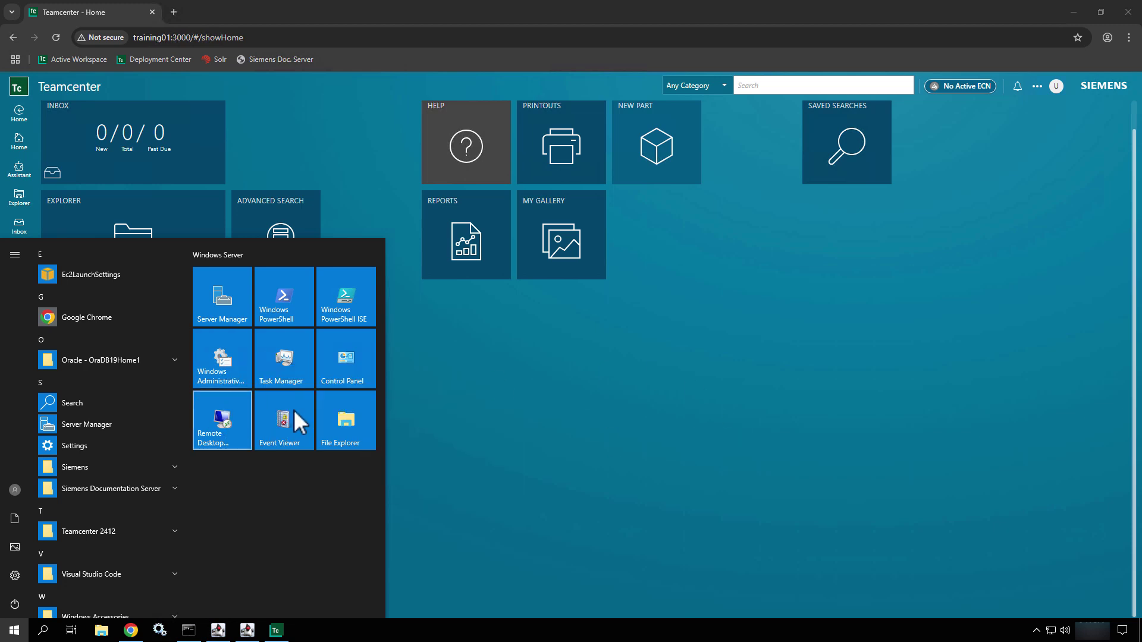
{"action": "left_click", "coordinate": [645, 351]}
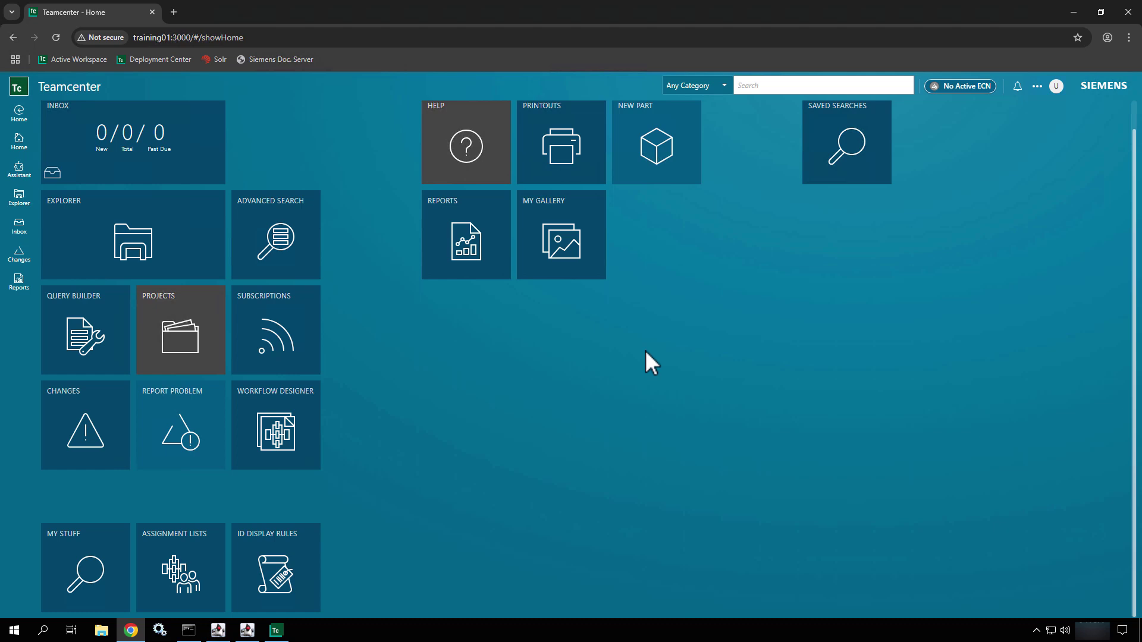
- Open the Explorer from its tile on the home page
{"action": "scroll", "coordinate": [644, 349], "scroll_direction": "up", "scroll_amount": 1}
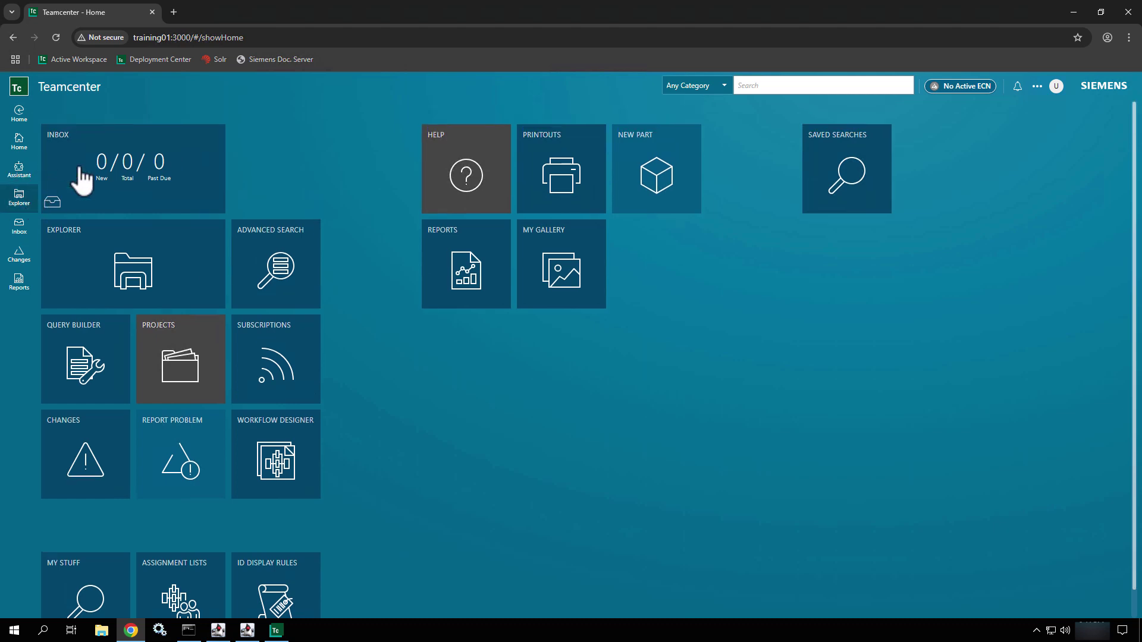
{"action": "left_click", "coordinate": [151, 280]}
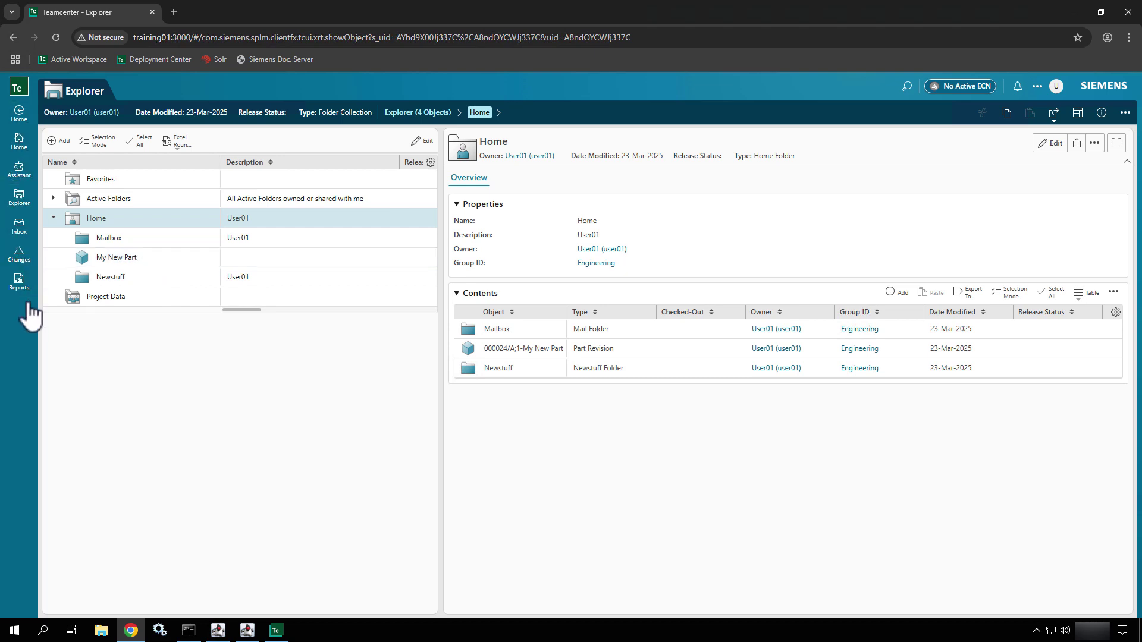
{"action": "left_click", "coordinate": [257, 146]}
{"action": "left_click_drag", "start_coordinate": [37, 125], "coordinate": [221, 159]}
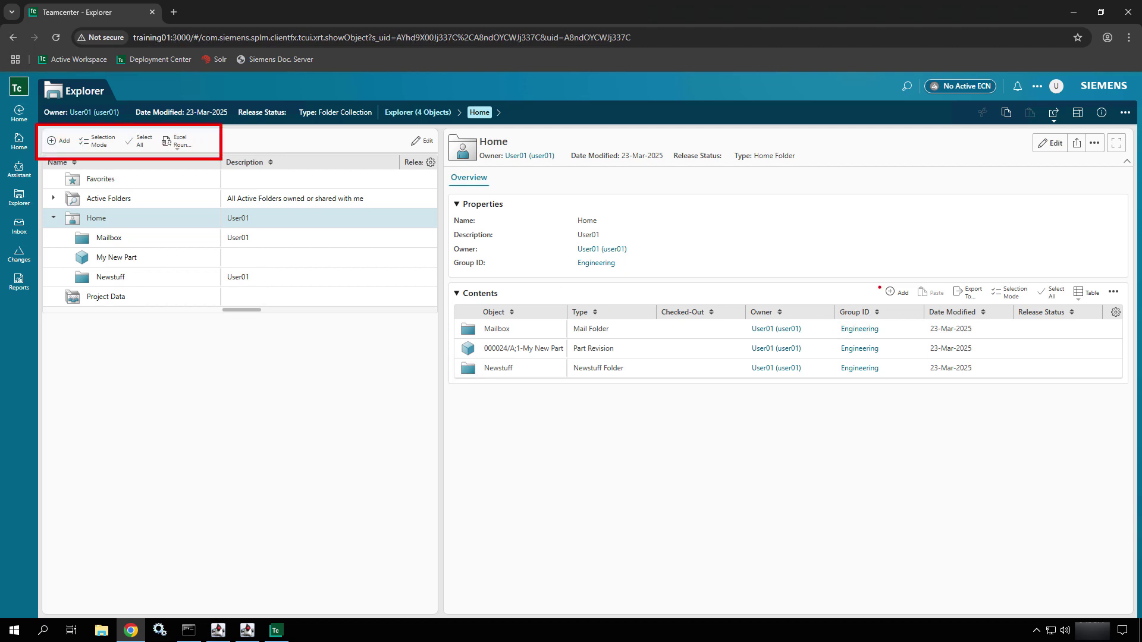
{"action": "left_click_drag", "start_coordinate": [873, 279], "coordinate": [923, 308]}
{"action": "left_click_drag", "start_coordinate": [981, 279], "coordinate": [1010, 218]}
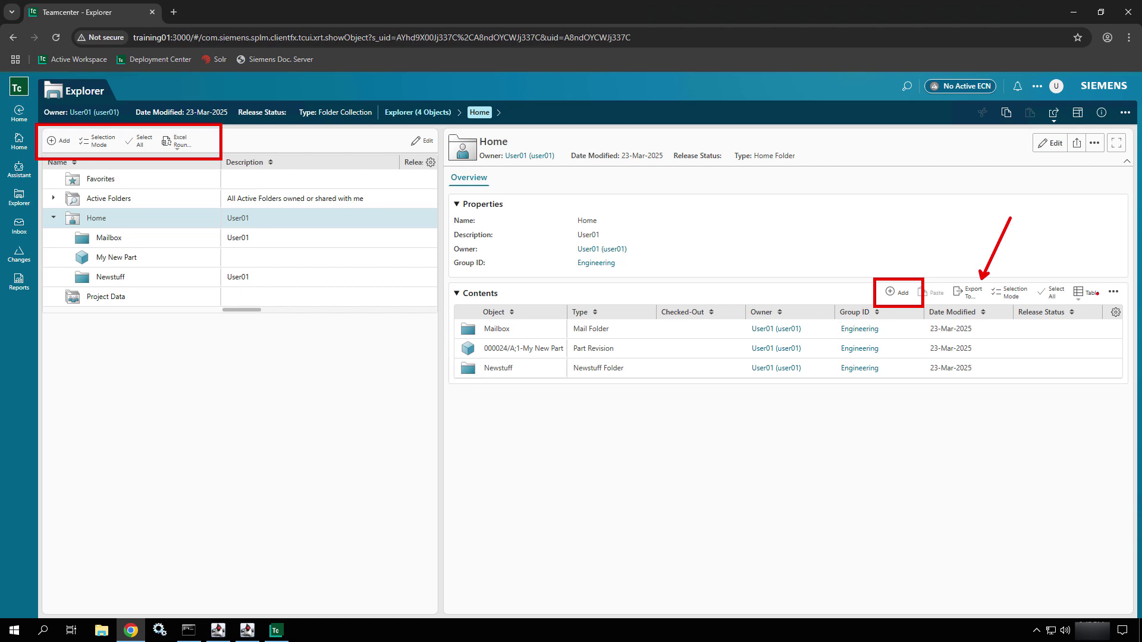
{"action": "key", "text": "Escape"}
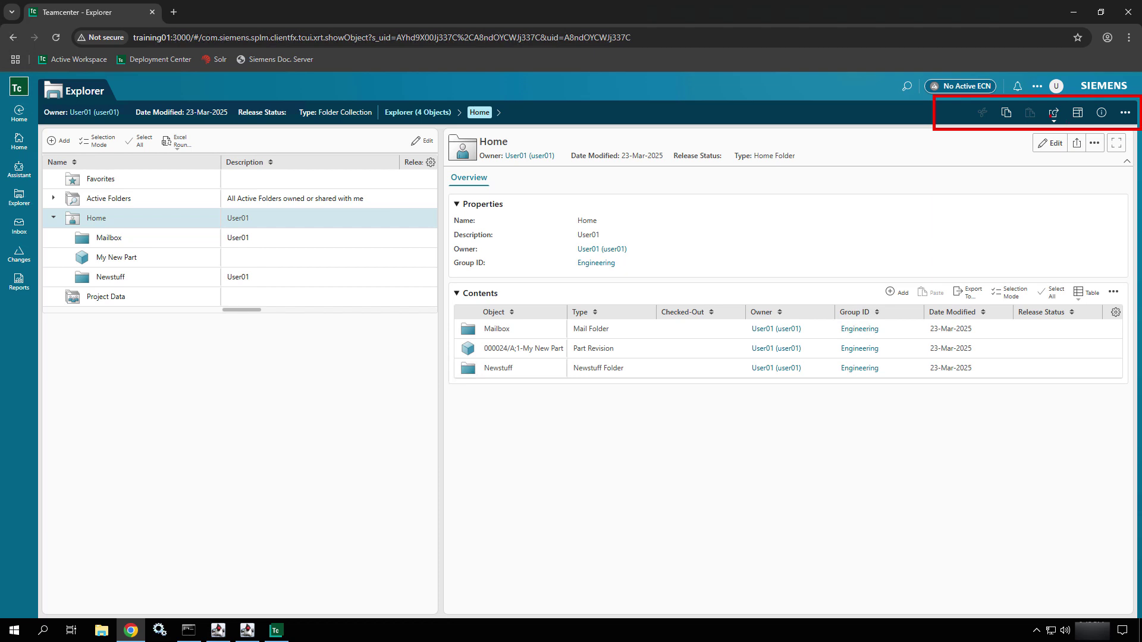
- Open the Home folder in a new window, close that window, and look over the remaining ways to open the folder
{"action": "left_click", "coordinate": [1053, 114]}
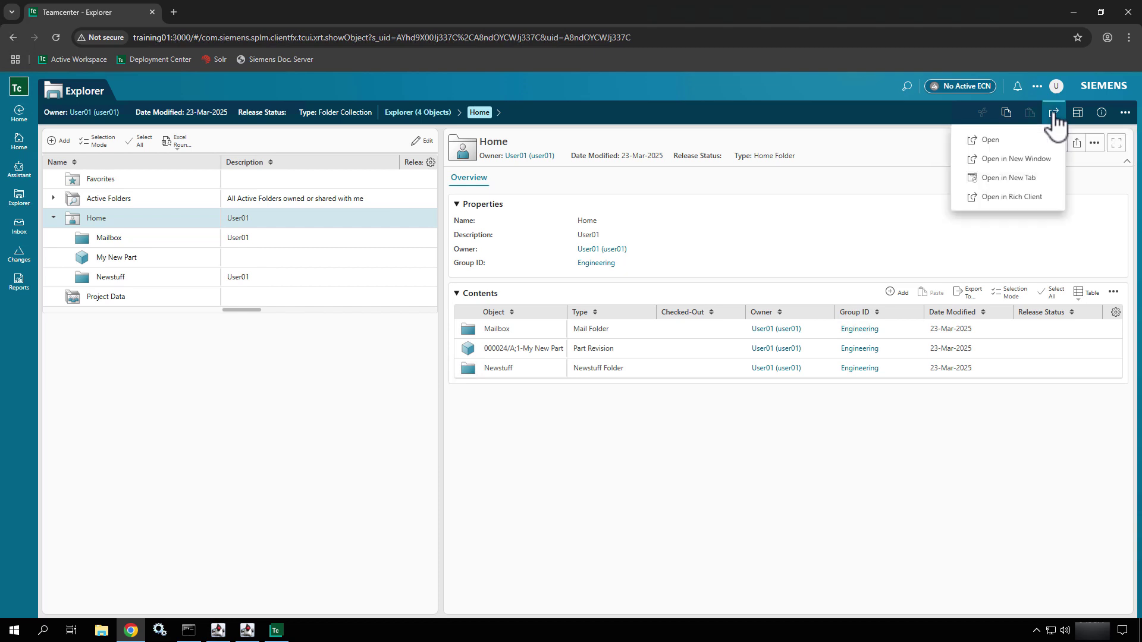
{"action": "left_click", "coordinate": [1020, 160]}
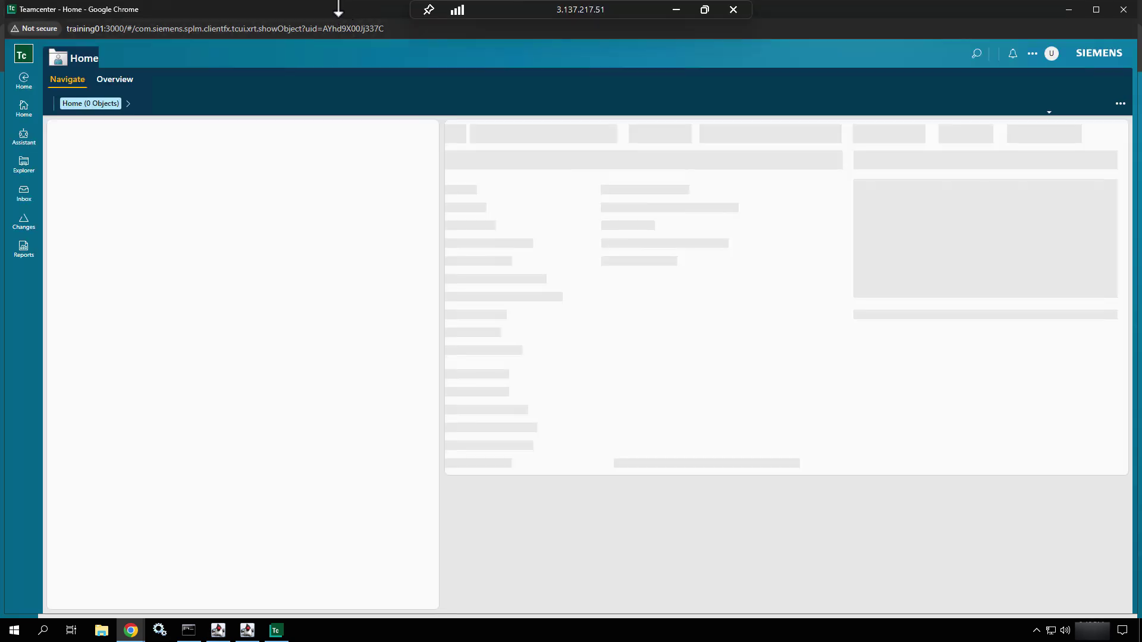
{"action": "left_click_drag", "start_coordinate": [337, 6], "coordinate": [619, 160]}
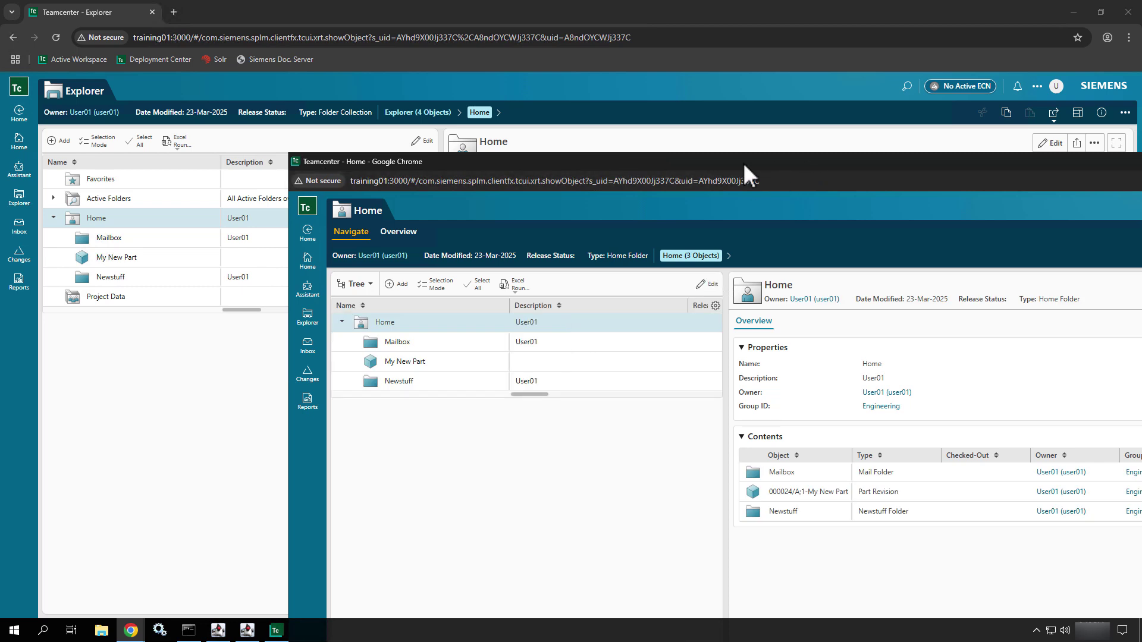
{"action": "left_click_drag", "start_coordinate": [743, 162], "coordinate": [395, 146]}
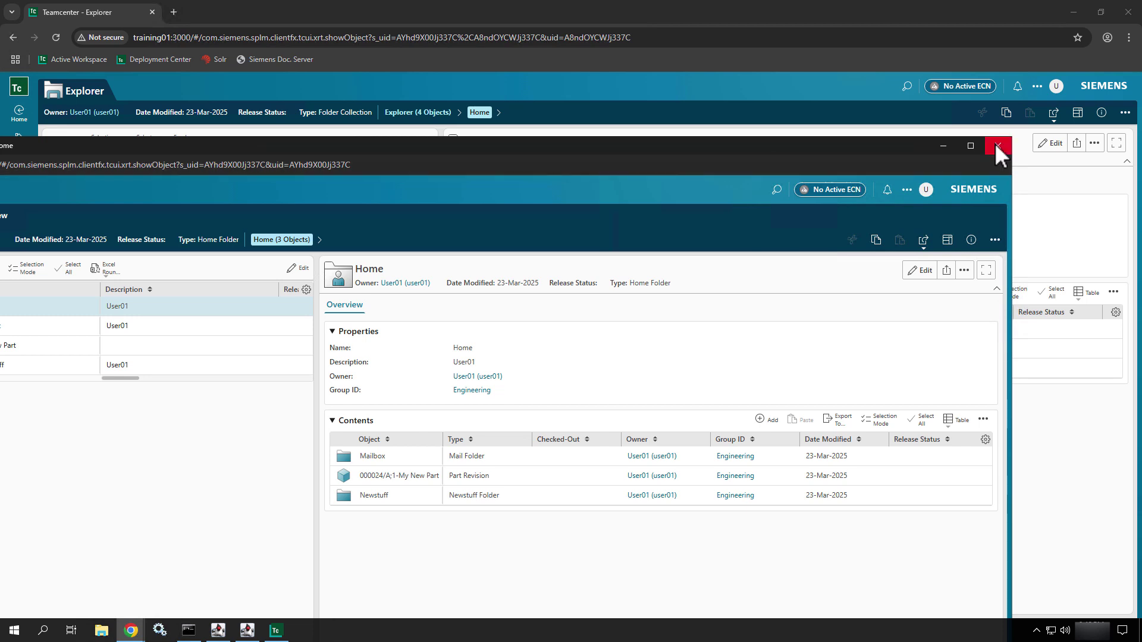
{"action": "left_click", "coordinate": [998, 145]}
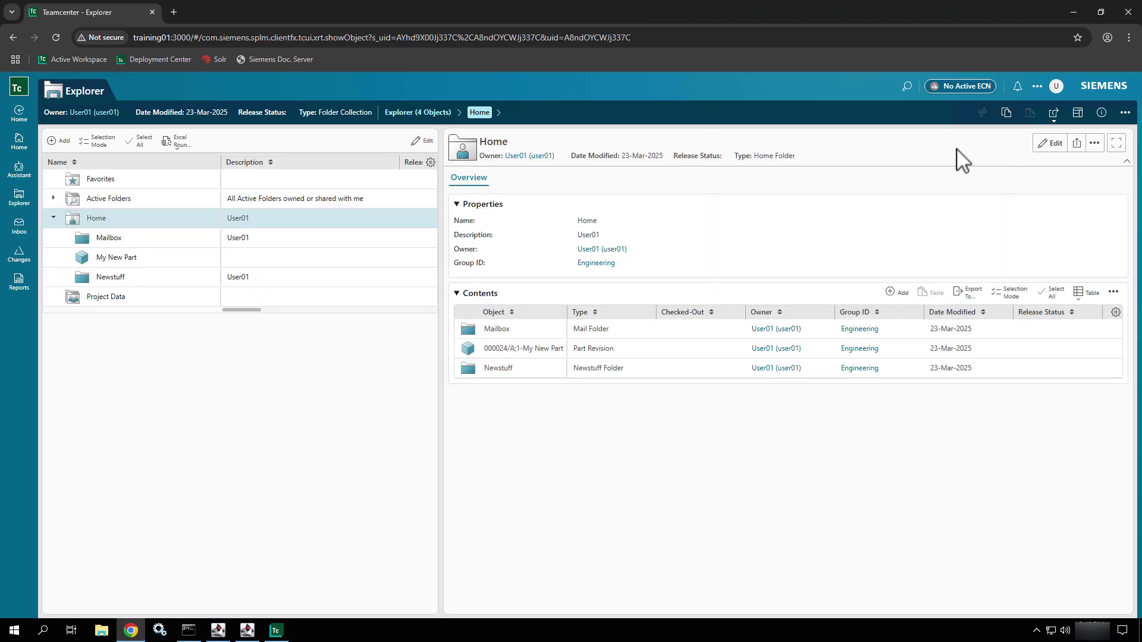
{"action": "left_click", "coordinate": [1053, 118]}
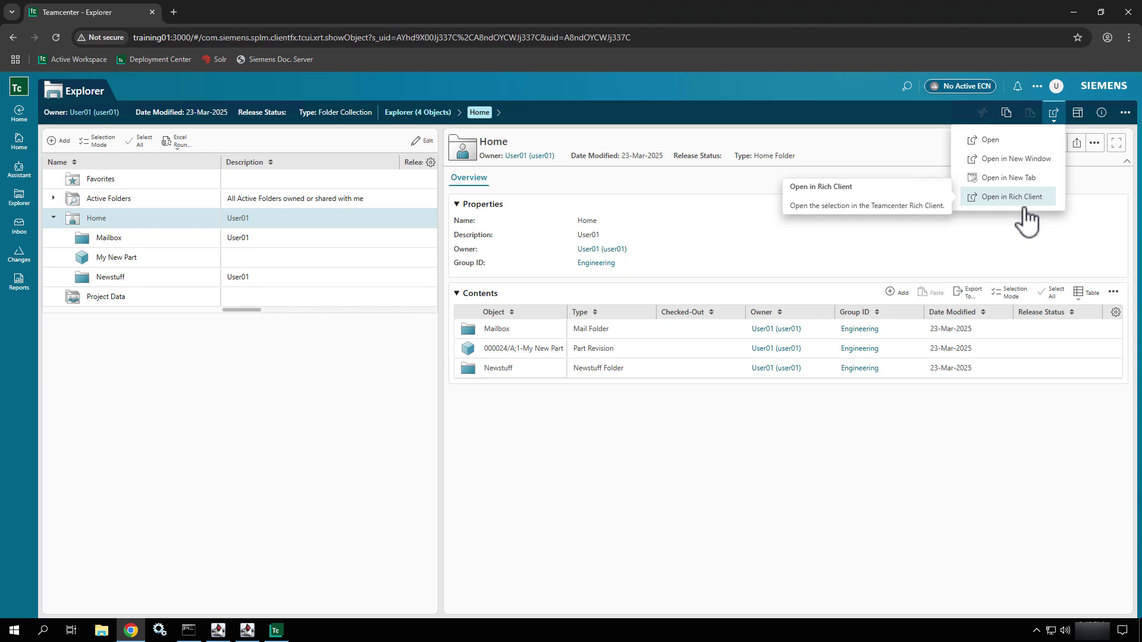
- Try the layout with the tree stacked above the details, and return to the side-by-side Tree and Details layout
{"action": "left_click", "coordinate": [1077, 114]}
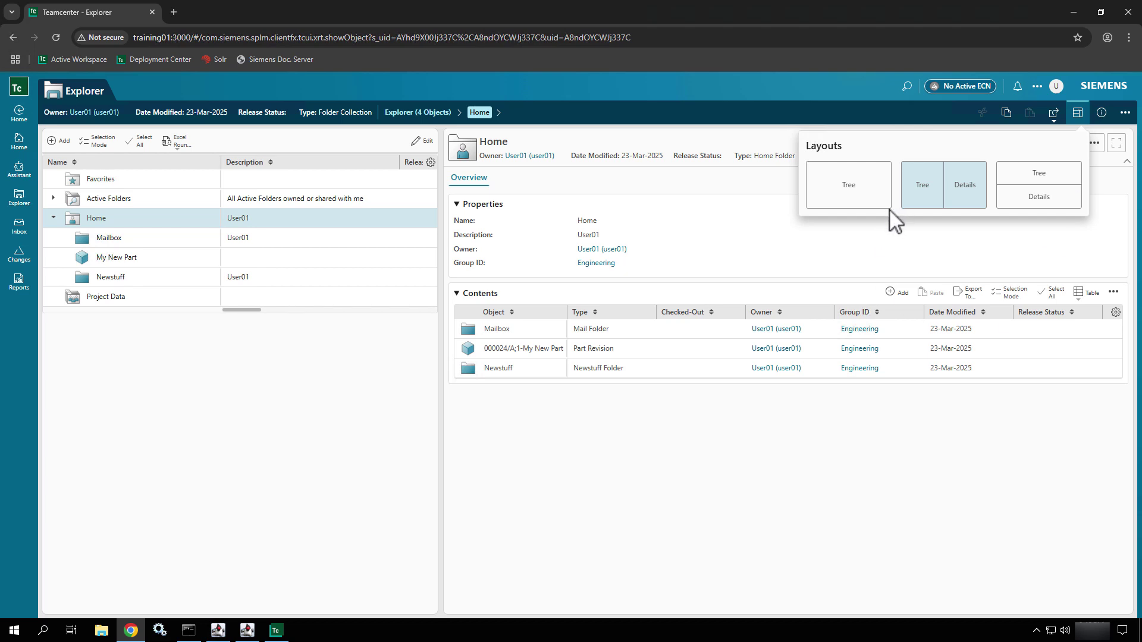
{"action": "left_click", "coordinate": [940, 188]}
{"action": "left_click", "coordinate": [960, 193]}
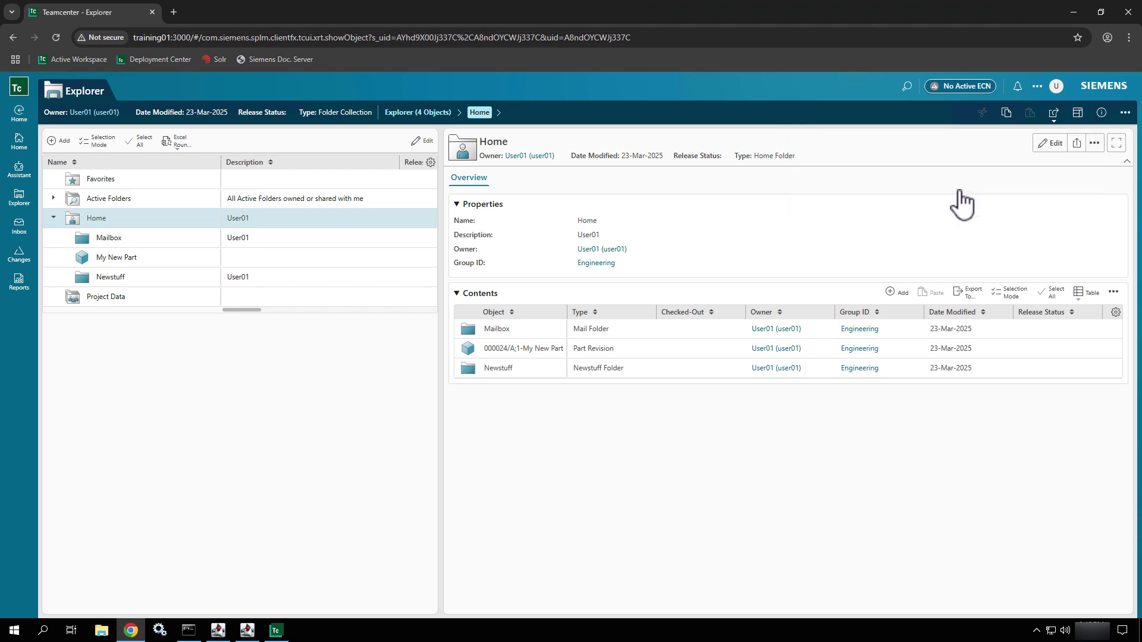
{"action": "left_click", "coordinate": [1083, 114]}
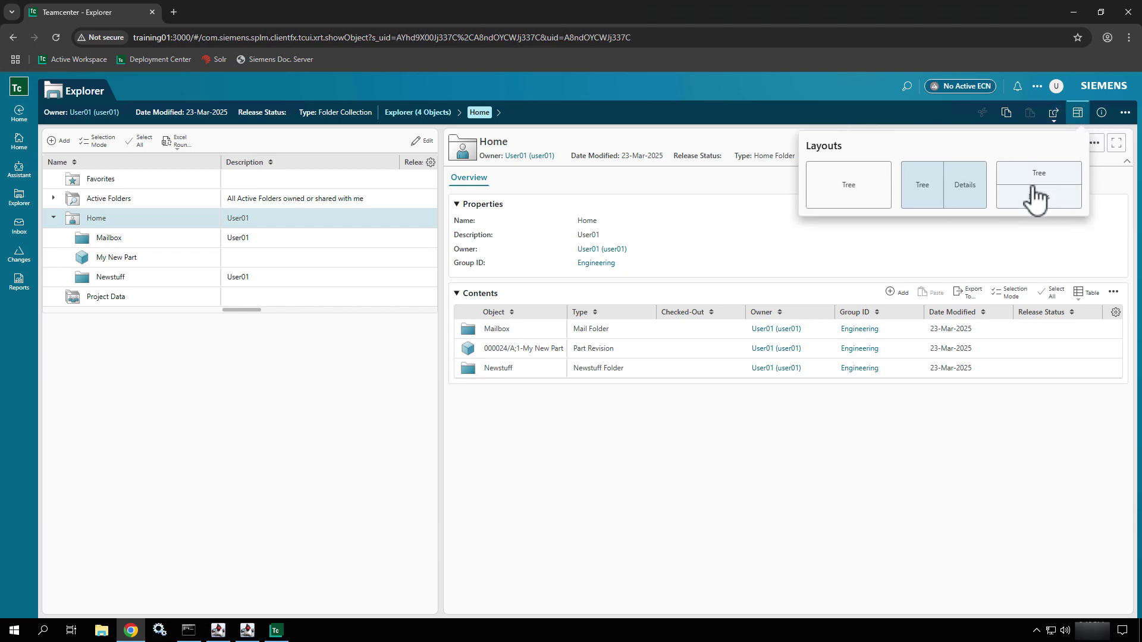
{"action": "left_click", "coordinate": [1035, 181]}
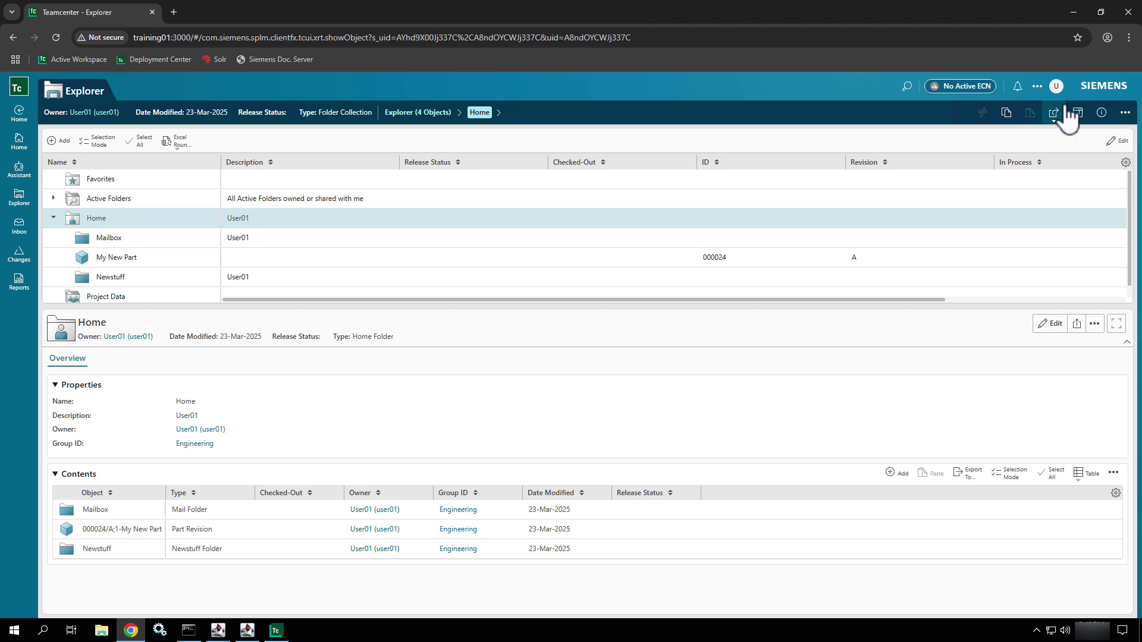
{"action": "left_click", "coordinate": [1077, 113]}
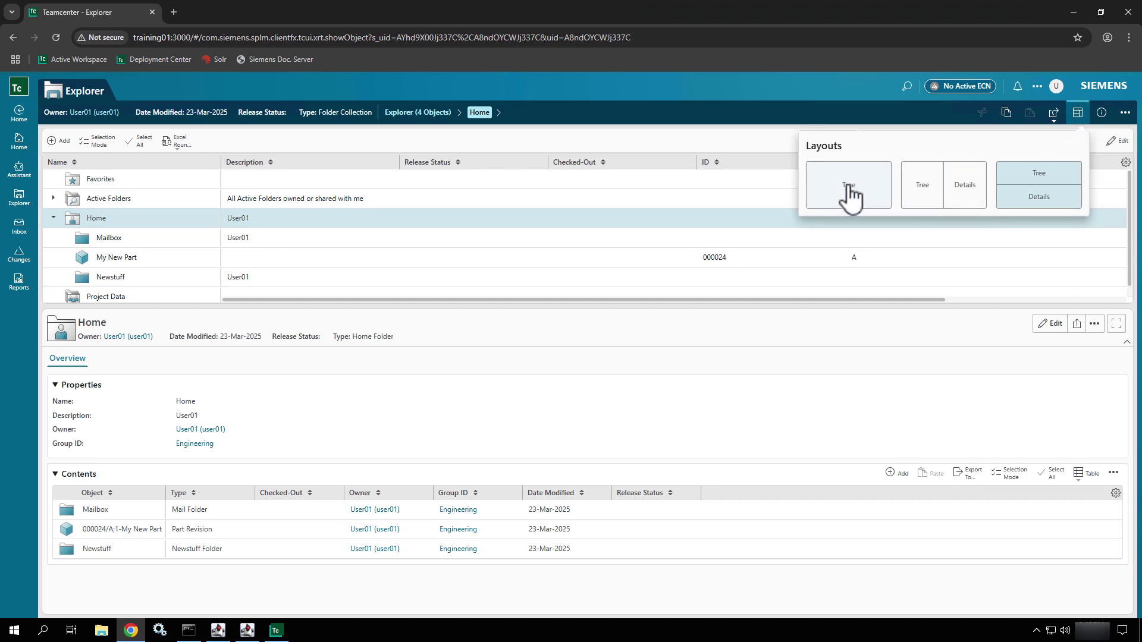
{"action": "left_click", "coordinate": [959, 204]}
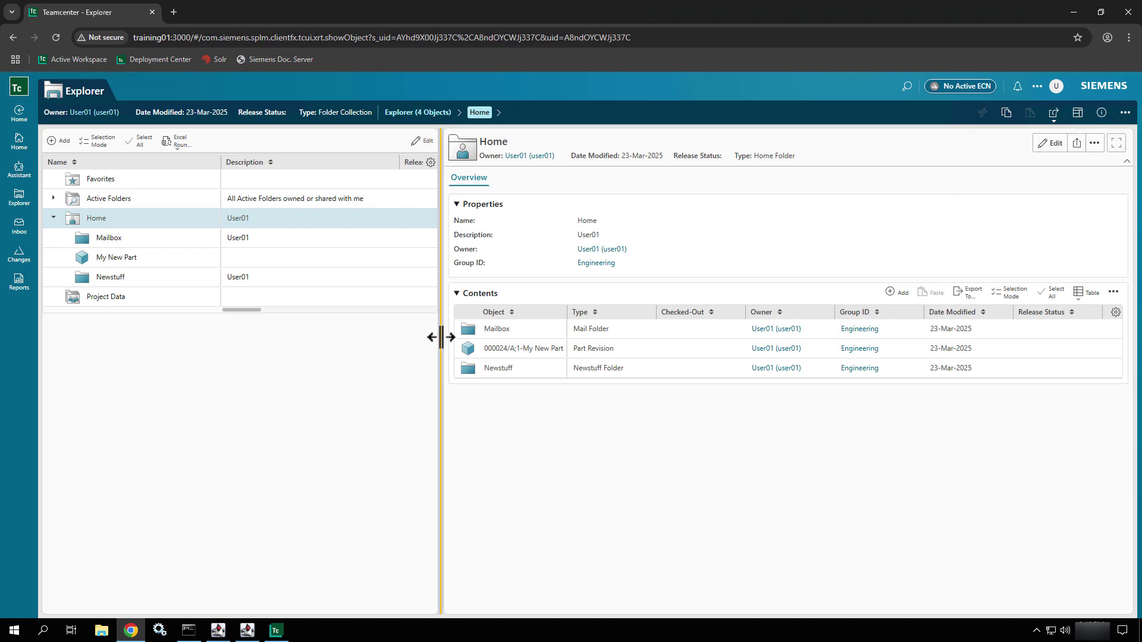
- Widen the tree pane to about two thirds of the page, and shrink it back to about one third
{"action": "left_click_drag", "start_coordinate": [441, 337], "coordinate": [802, 380]}
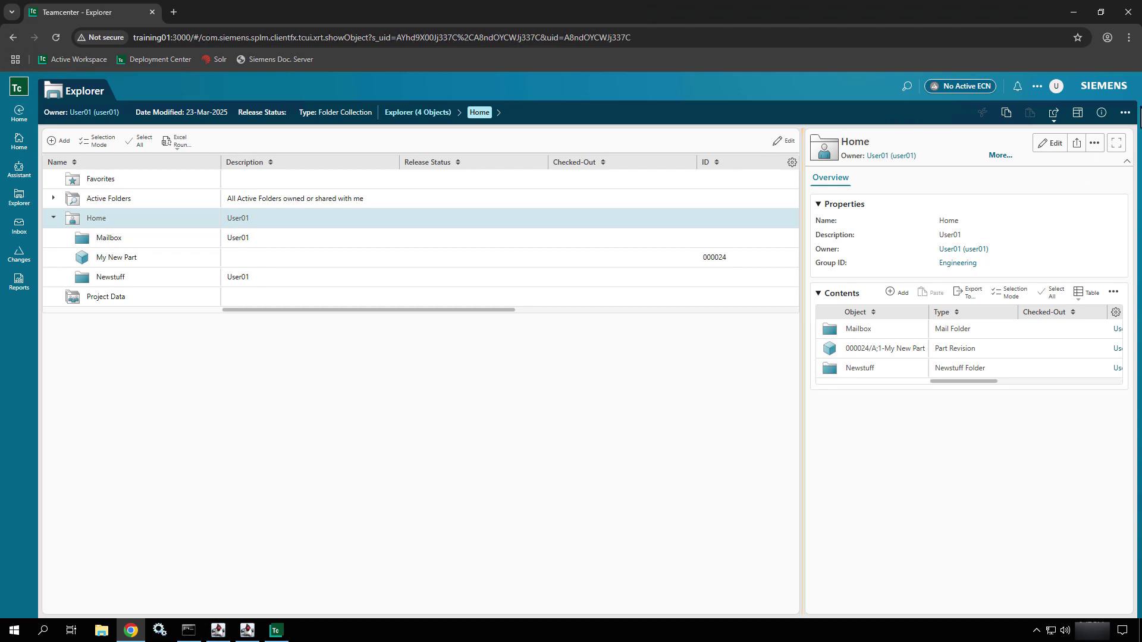
{"action": "left_click", "coordinate": [1076, 113]}
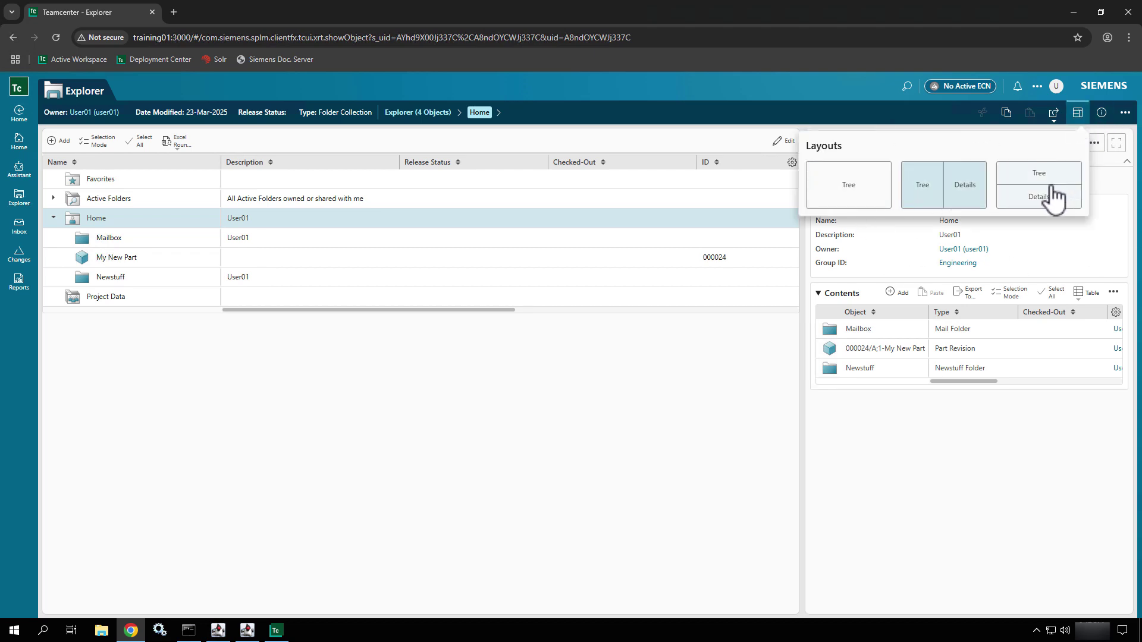
{"action": "left_click", "coordinate": [946, 201]}
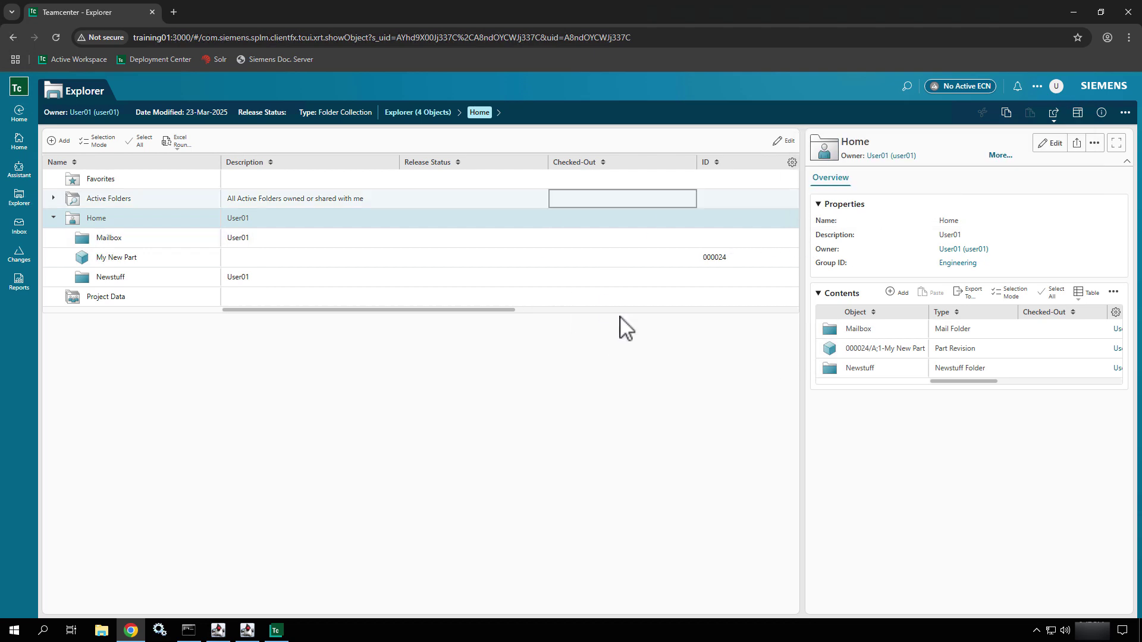
{"action": "left_click_drag", "start_coordinate": [802, 399], "coordinate": [382, 375]}
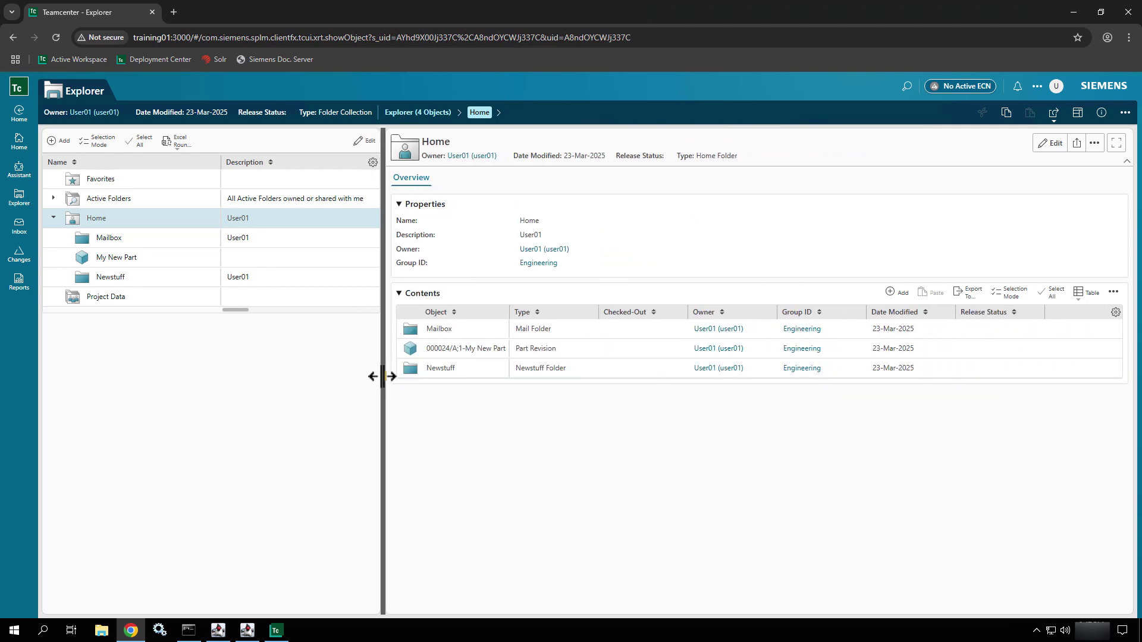
- Enlarge the tree pane beyond half the page width and switch to the layout with the tree above the details
{"action": "left_click", "coordinate": [1081, 116]}
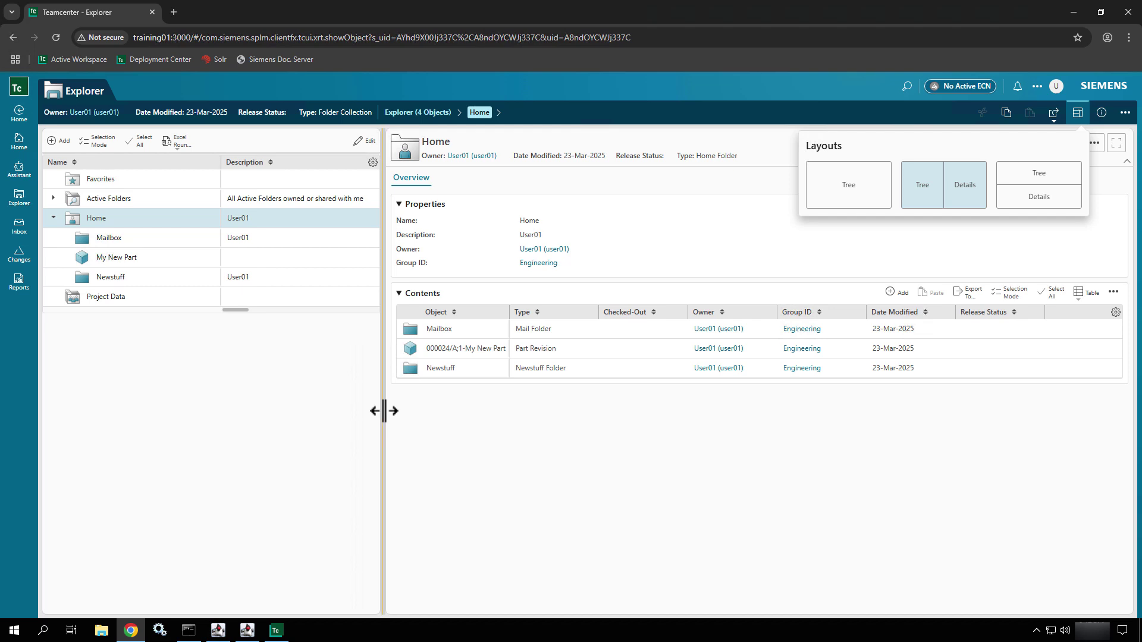
{"action": "left_click_drag", "start_coordinate": [382, 412], "coordinate": [721, 423]}
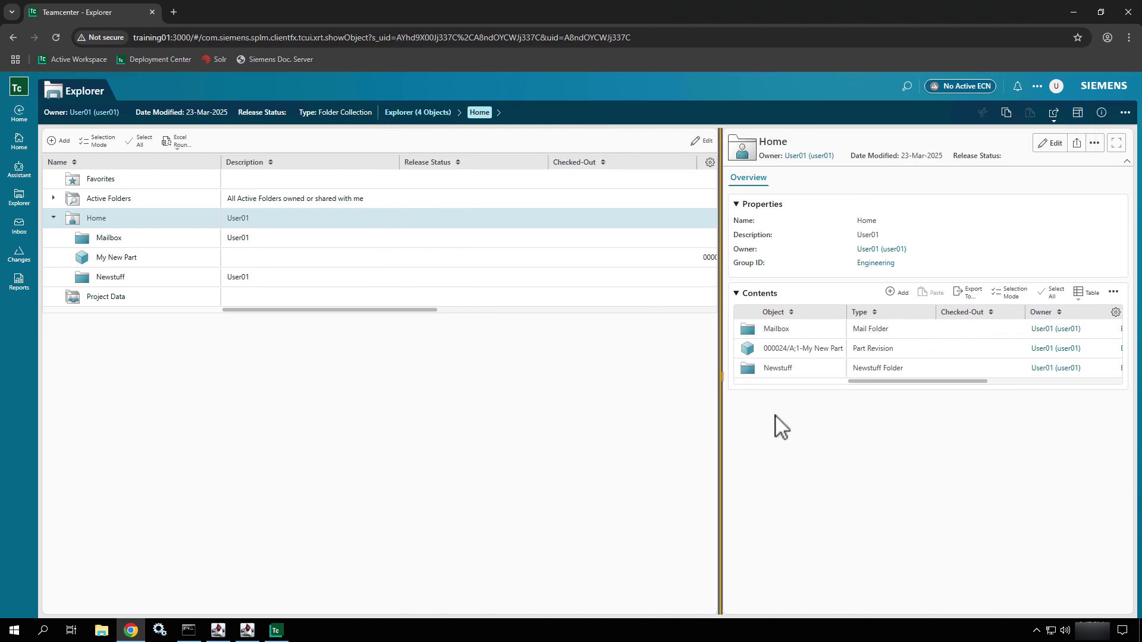
{"action": "left_click", "coordinate": [1082, 116]}
{"action": "left_click", "coordinate": [1034, 201]}
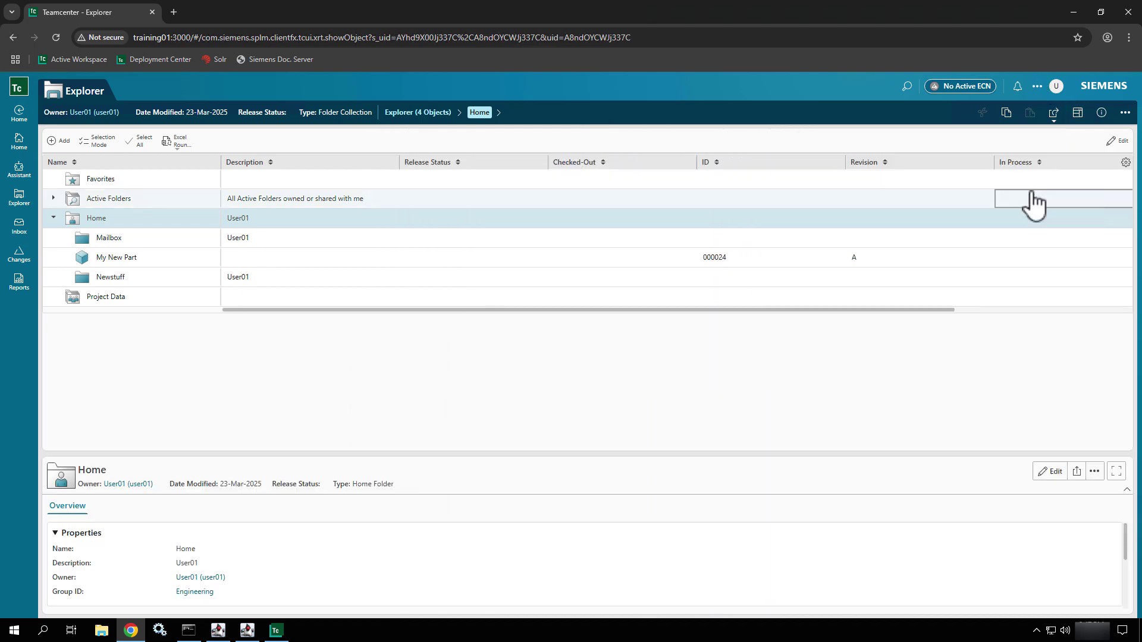
- Switch to the side-by-side Tree and Details layout and narrow the tree pane to little more than the Name and Description columns
{"action": "left_click", "coordinate": [1081, 116]}
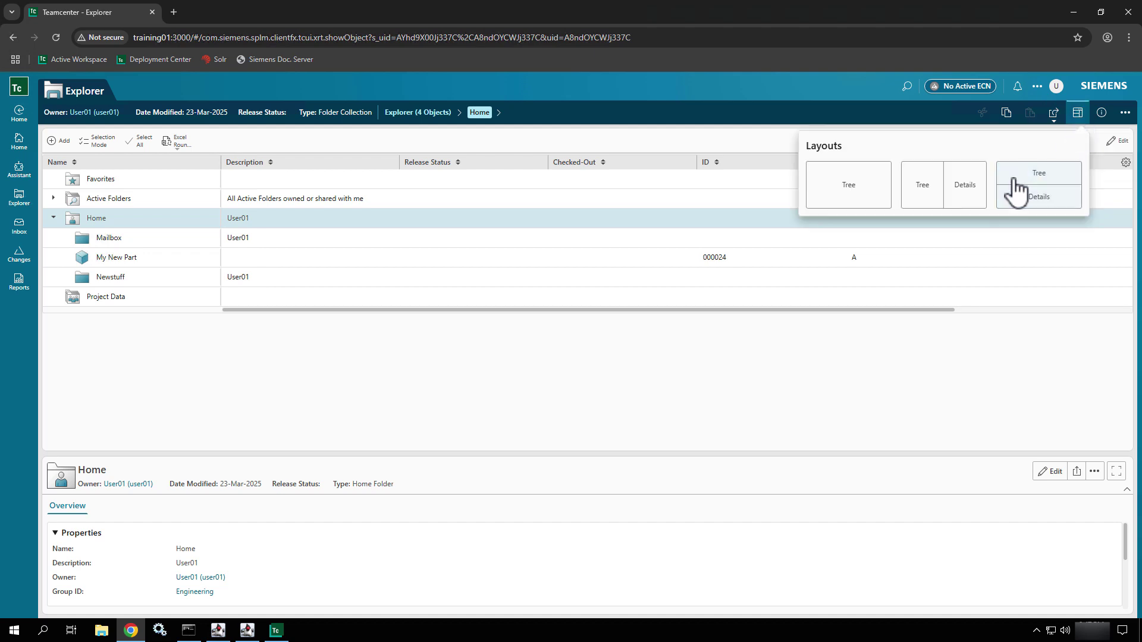
{"action": "left_click", "coordinate": [958, 204]}
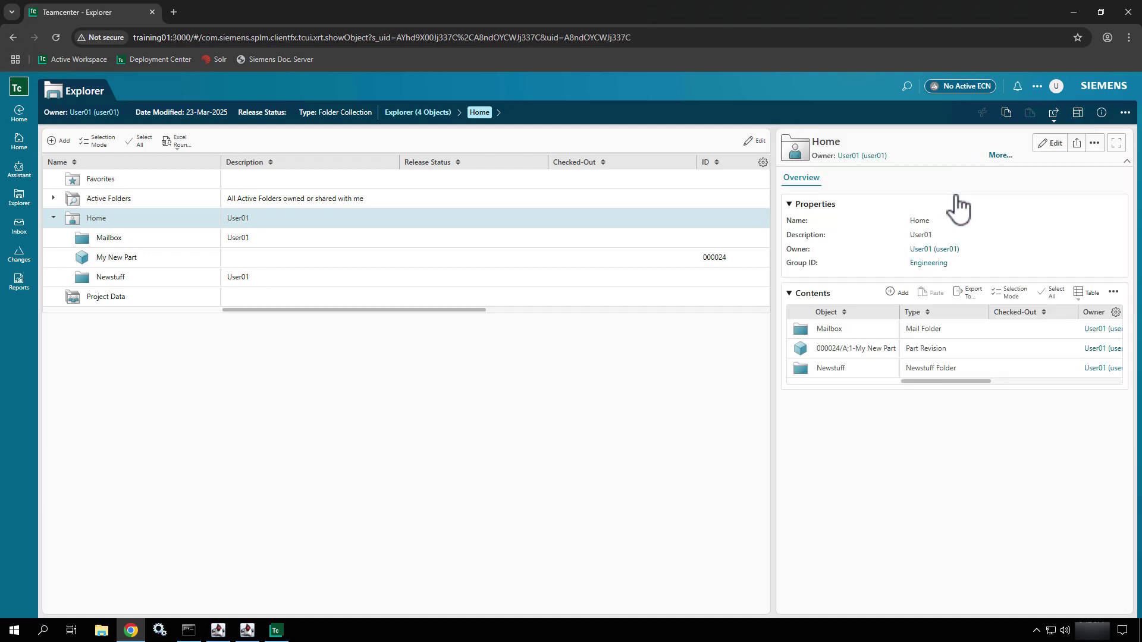
{"action": "left_click", "coordinate": [1078, 113]}
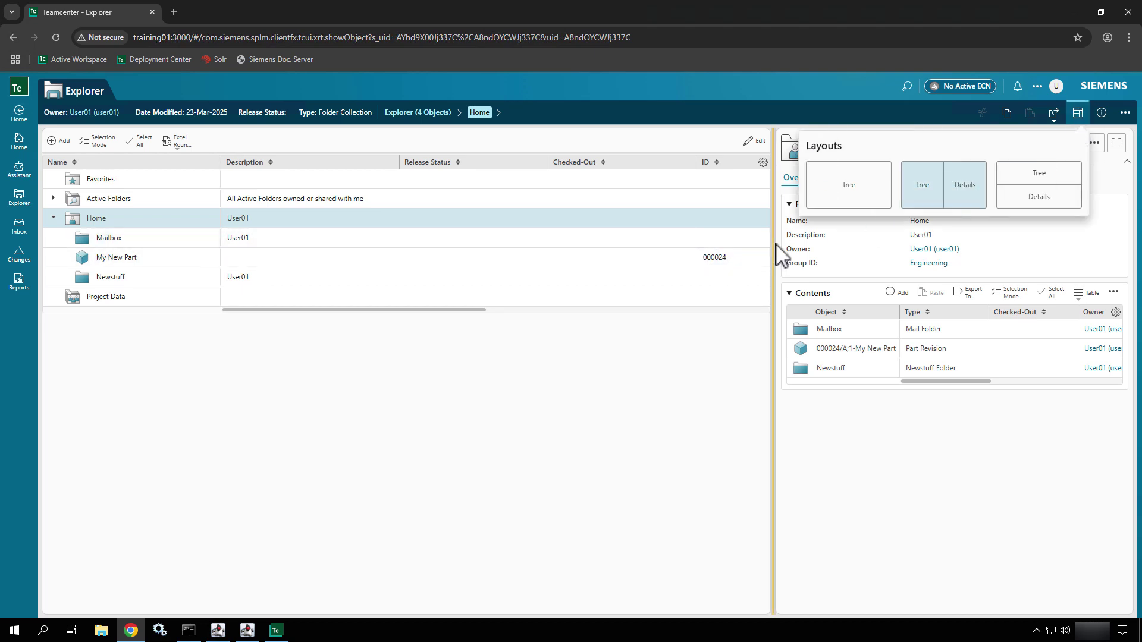
{"action": "left_click_drag", "start_coordinate": [773, 245], "coordinate": [336, 233]}
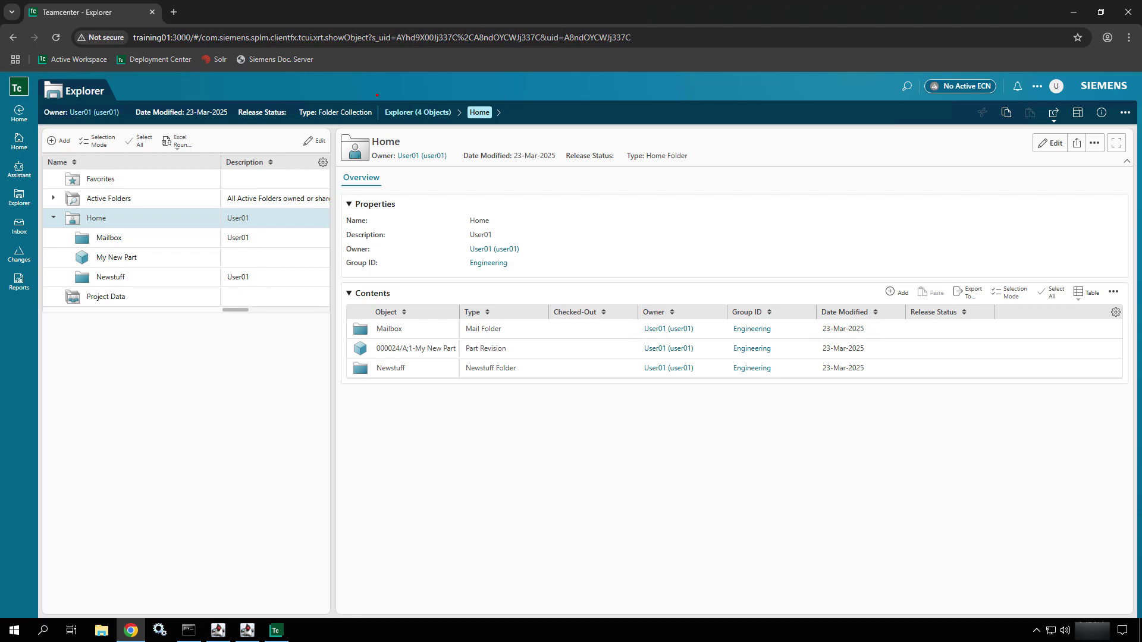
{"action": "left_click_drag", "start_coordinate": [376, 95], "coordinate": [536, 130], "text": "ctrl"}
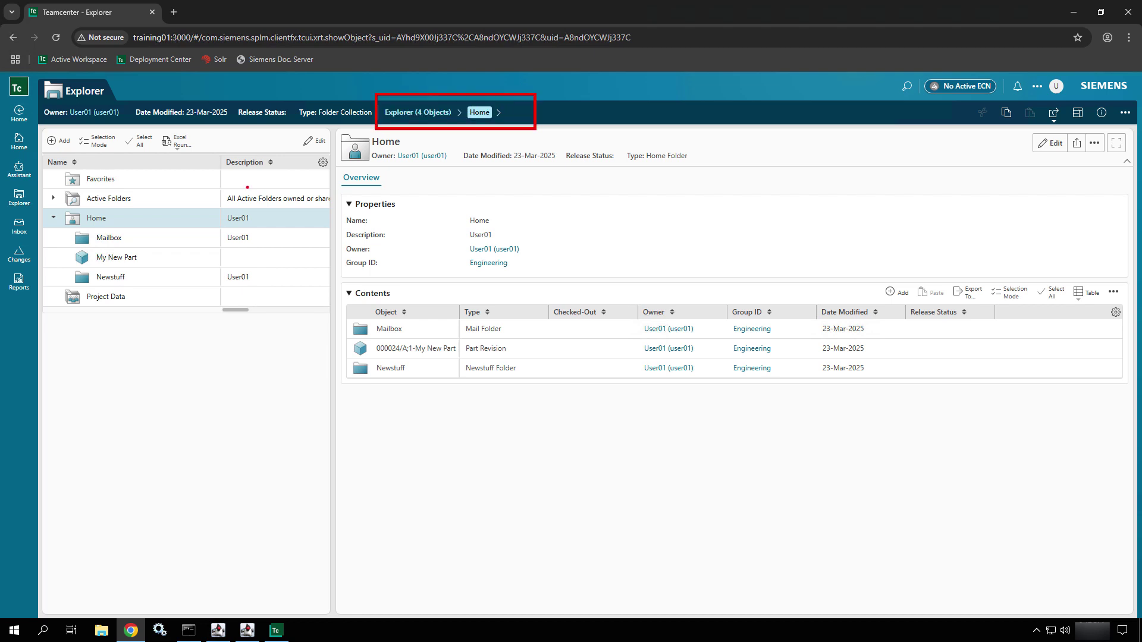
{"action": "left_click_drag", "start_coordinate": [152, 224], "coordinate": [193, 183], "text": "ctrl+shift"}
- Go to the Newstuff folder through the list of Home's subfolders in the breadcrumb
{"action": "left_click", "coordinate": [499, 113]}
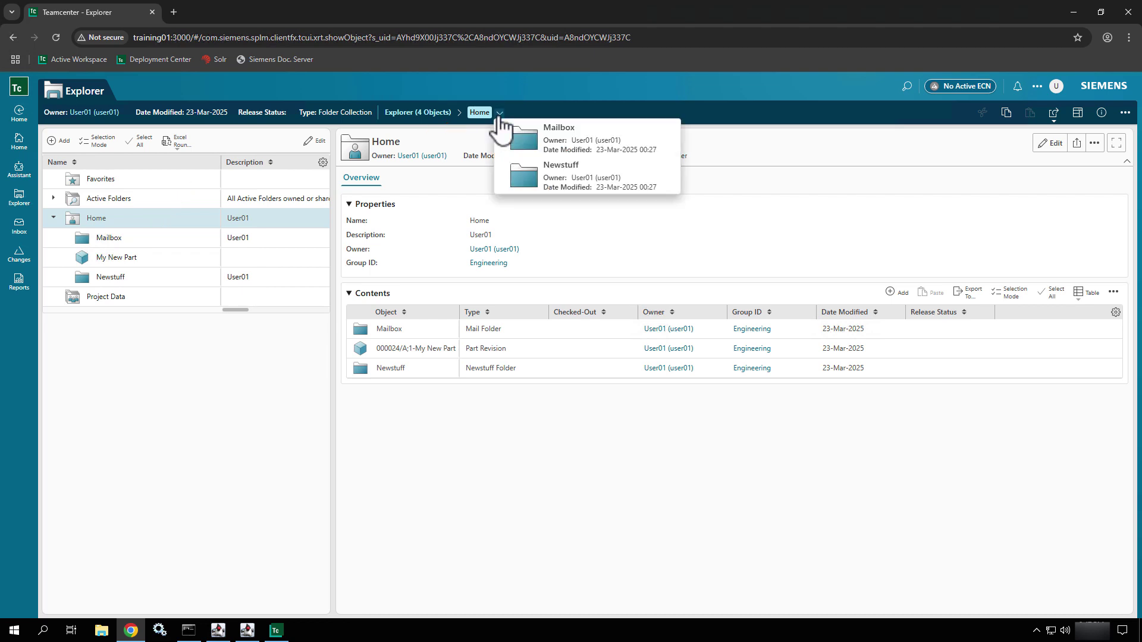
{"action": "left_click", "coordinate": [532, 189]}
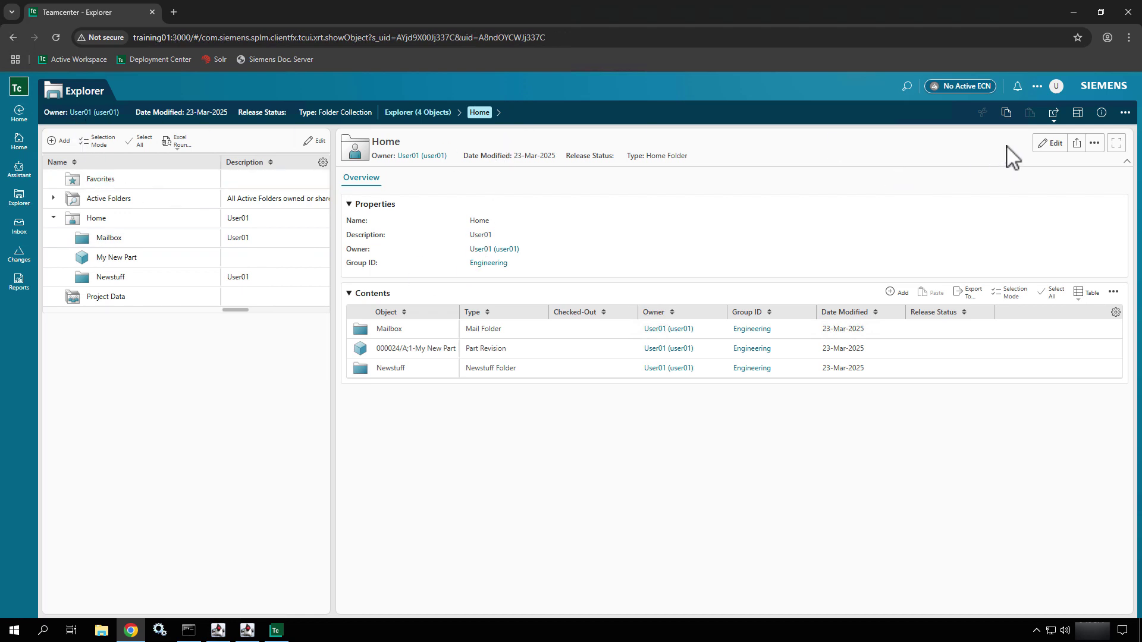
- Select My New Part in Home's contents and review its available New, Edit, Manage, Share and Import/Export commands
{"action": "left_click", "coordinate": [408, 354]}
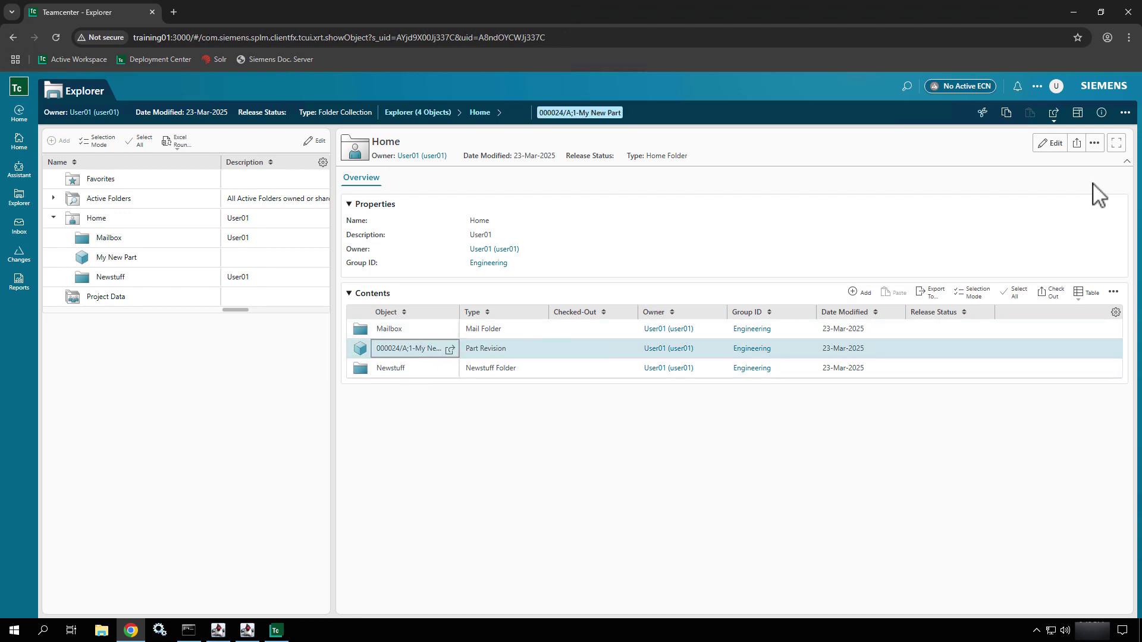
{"action": "left_click", "coordinate": [986, 126]}
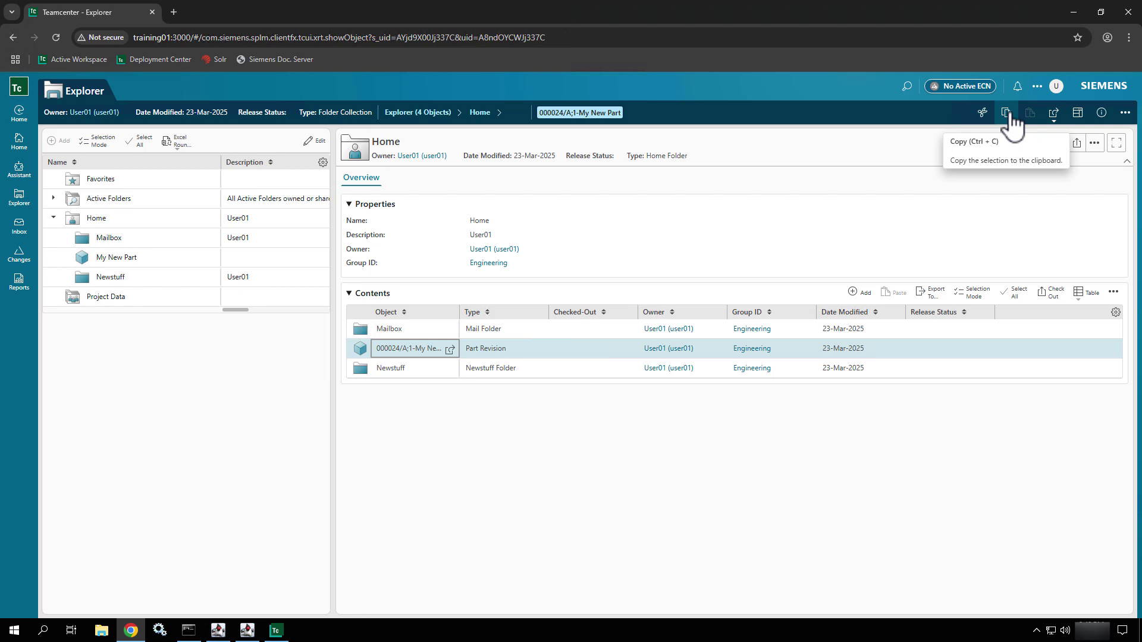
{"action": "left_click", "coordinate": [1126, 114]}
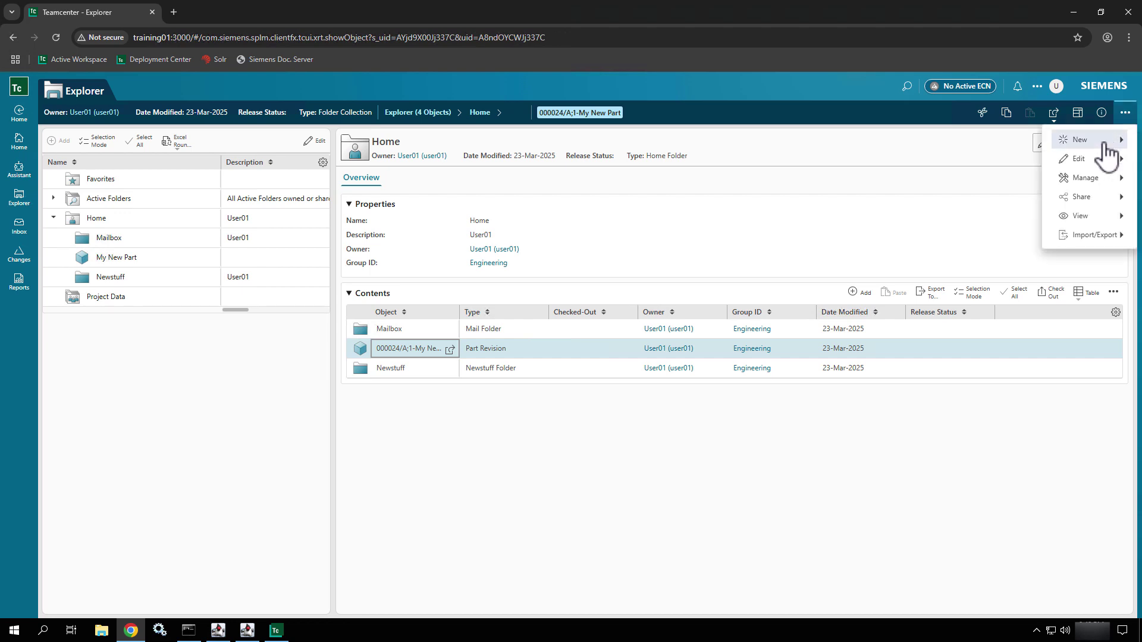
{"action": "left_click", "coordinate": [1106, 145]}
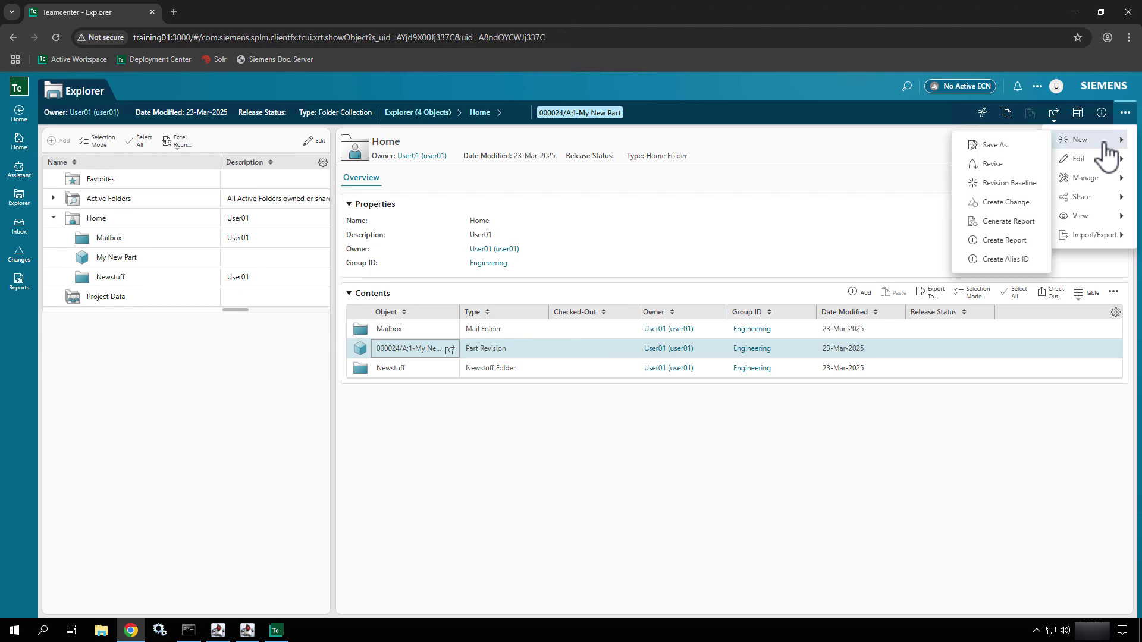
{"action": "left_click", "coordinate": [1091, 159]}
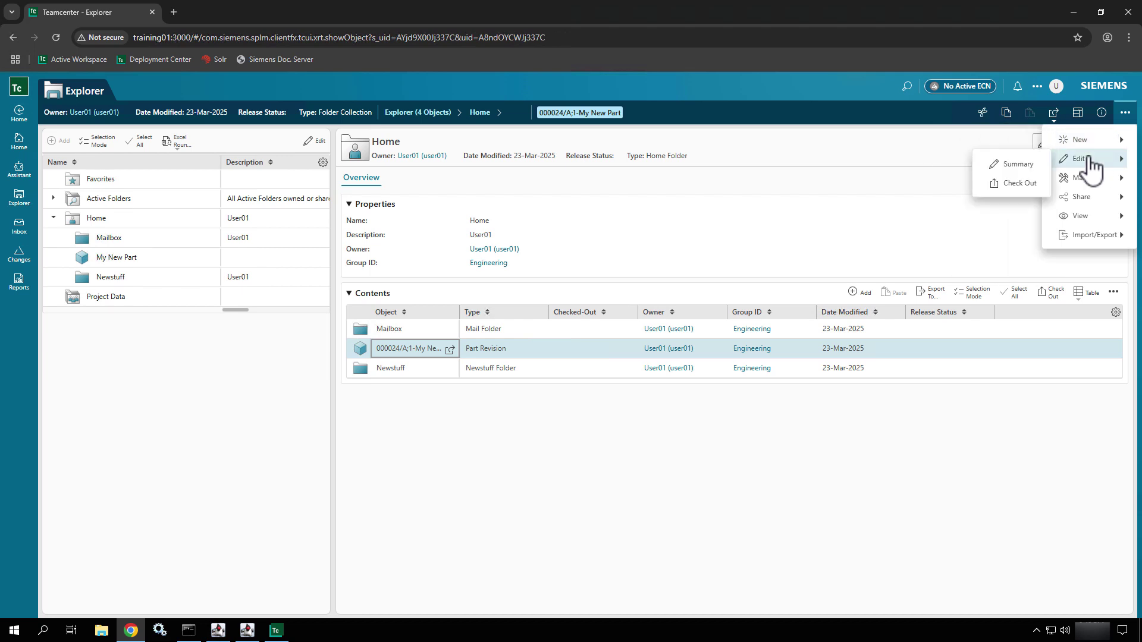
{"action": "left_click", "coordinate": [1087, 179]}
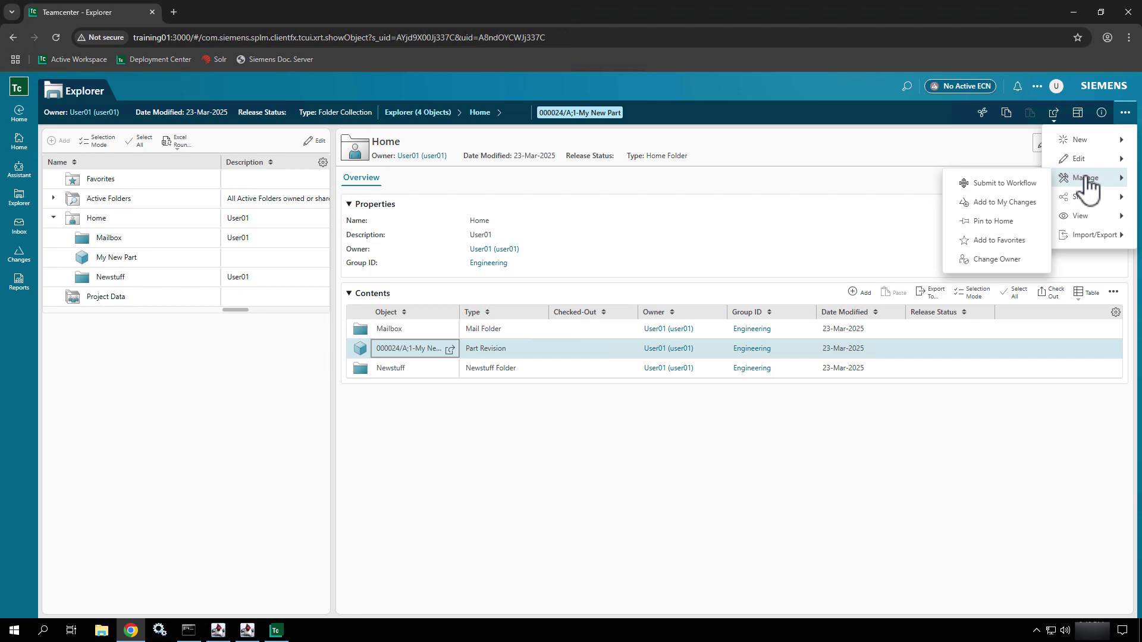
{"action": "left_click", "coordinate": [1087, 198]}
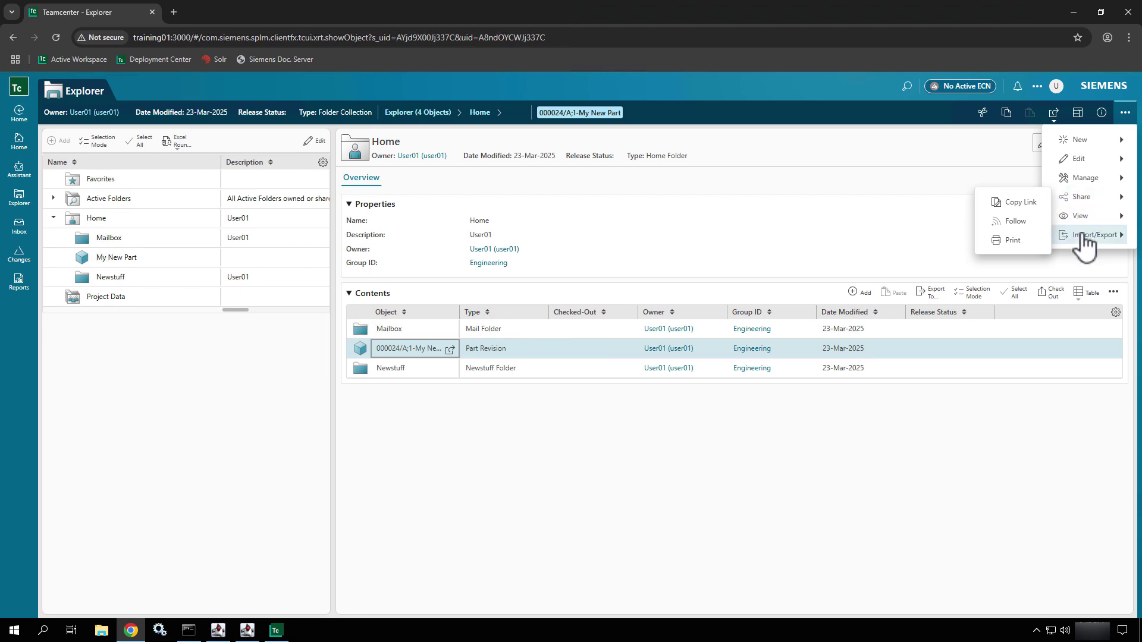
{"action": "left_click", "coordinate": [1084, 238]}
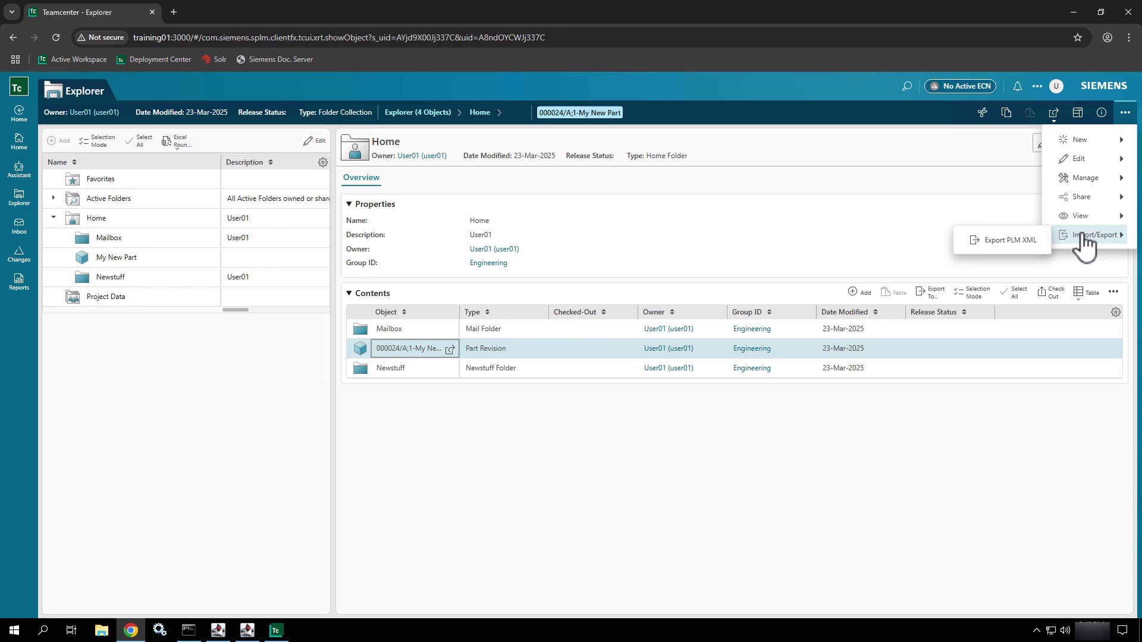
{"action": "left_click", "coordinate": [1092, 140]}
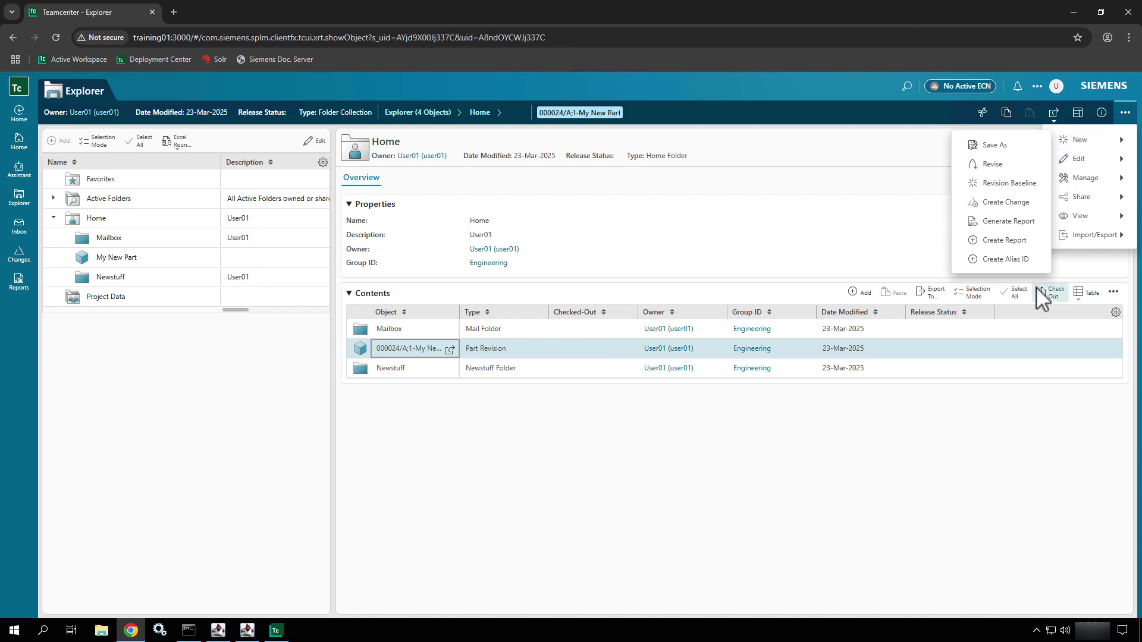
{"action": "left_click", "coordinate": [831, 112]}
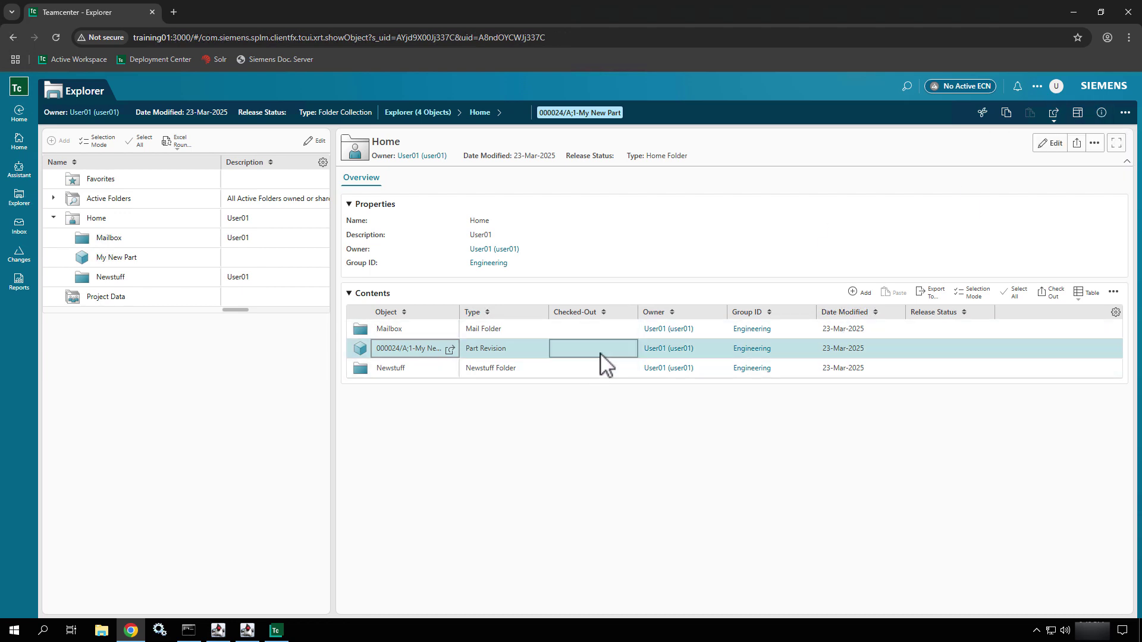
- Show the information of My New Part and widen that view to more than a third of the page
{"action": "left_click", "coordinate": [1101, 114]}
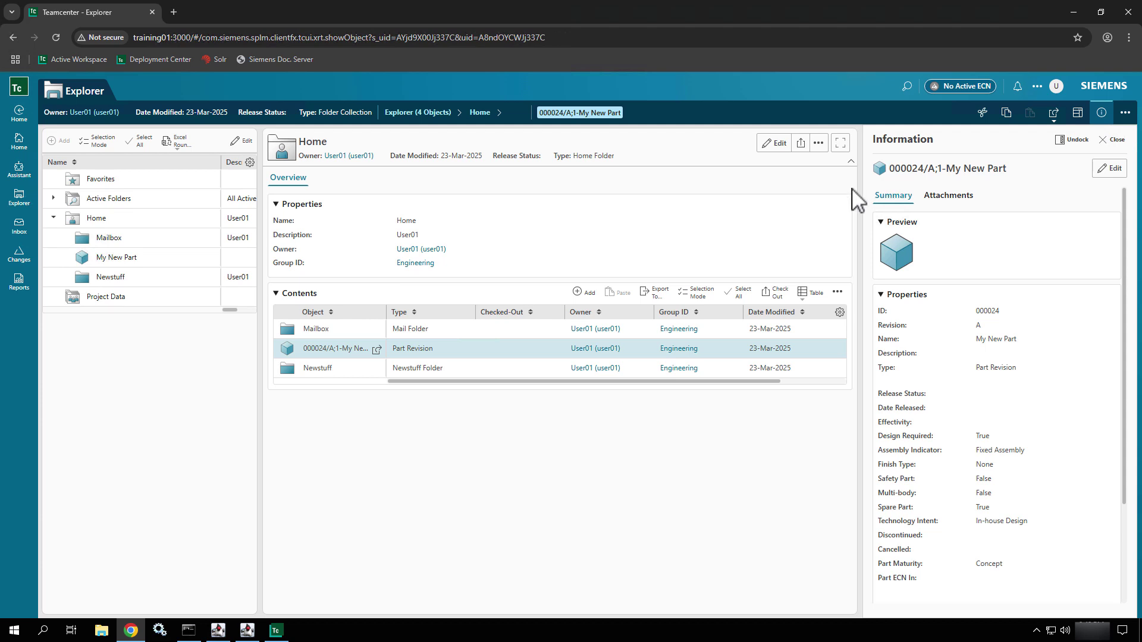
{"action": "left_click_drag", "start_coordinate": [859, 196], "coordinate": [705, 194]}
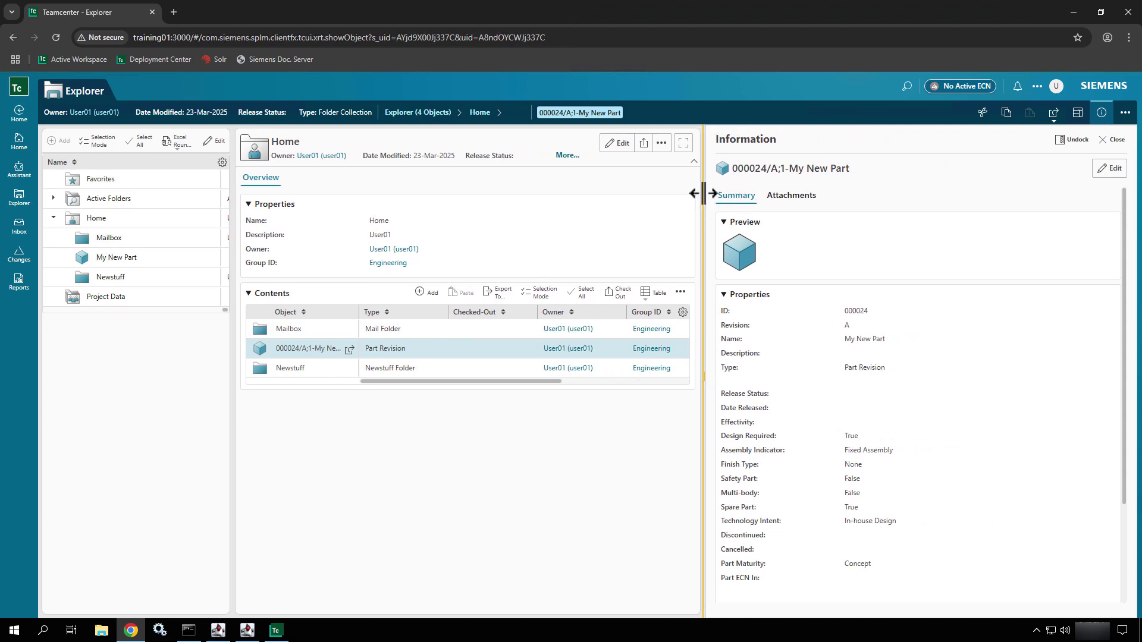
{"action": "left_click", "coordinate": [1079, 114]}
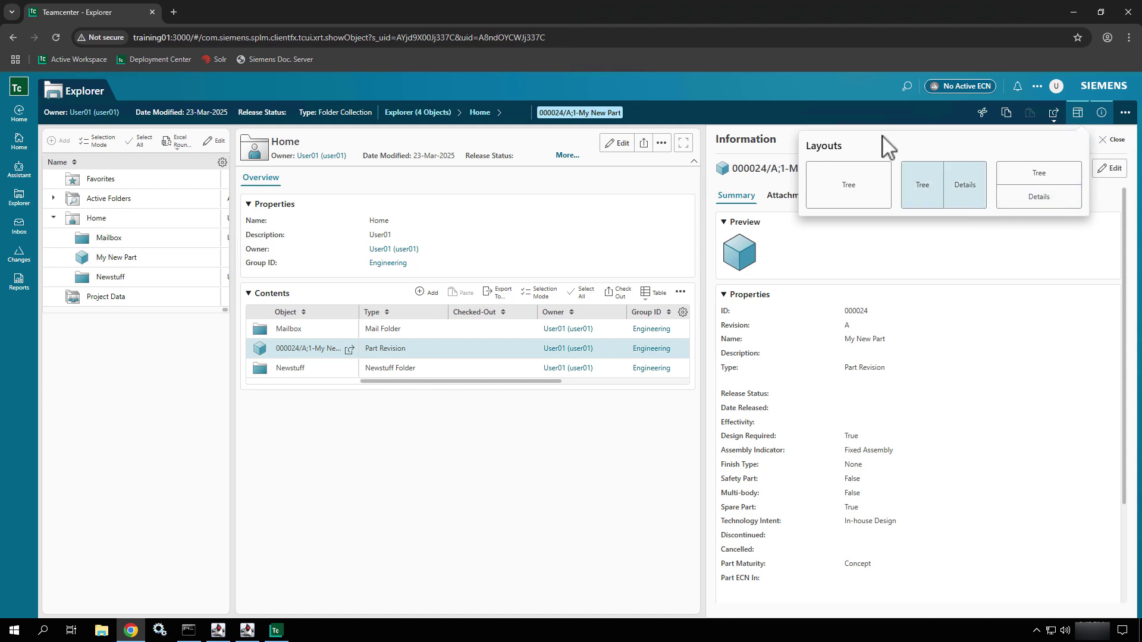
{"action": "left_click", "coordinate": [884, 108]}
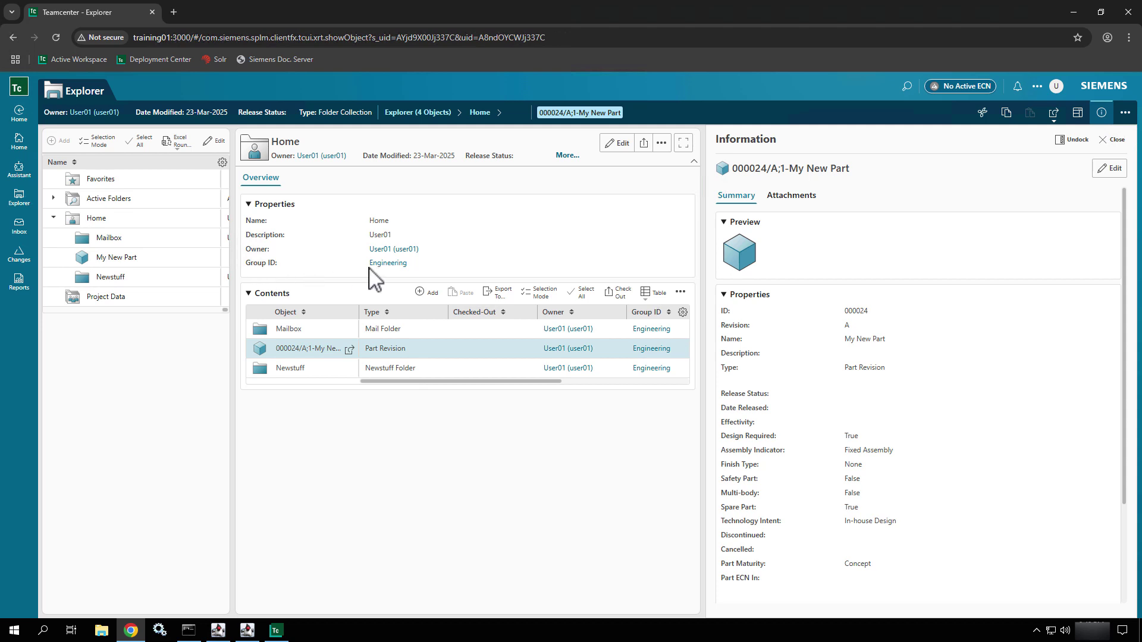
- Collapse the Preview and Properties sections of the part's information, expand Properties again and review the whole property list
{"action": "left_click", "coordinate": [734, 225]}
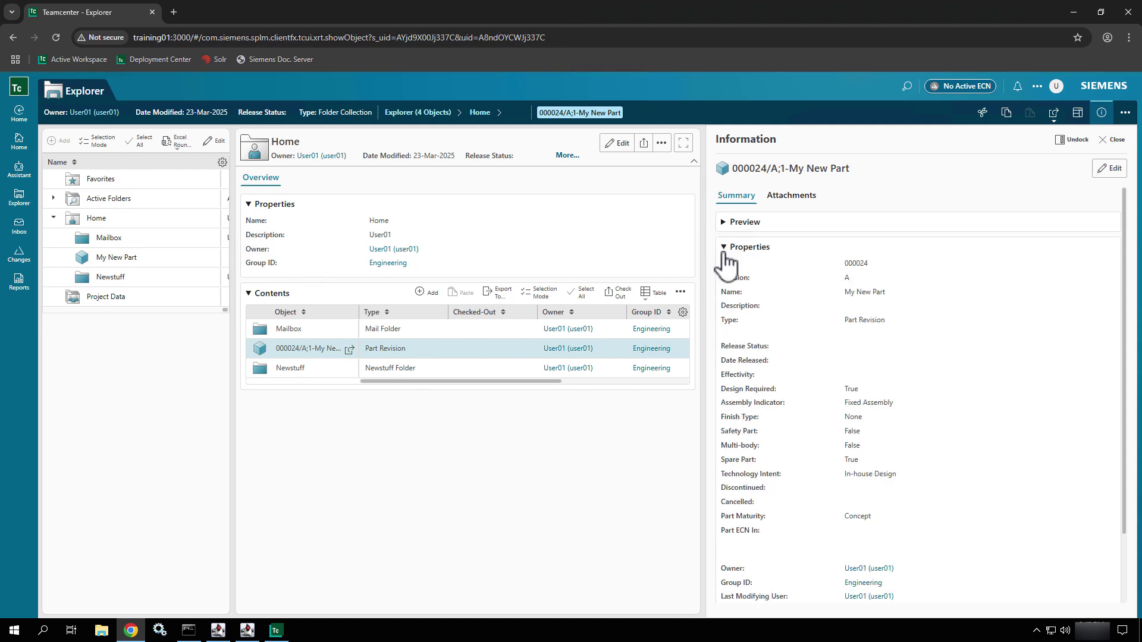
{"action": "left_click", "coordinate": [726, 248]}
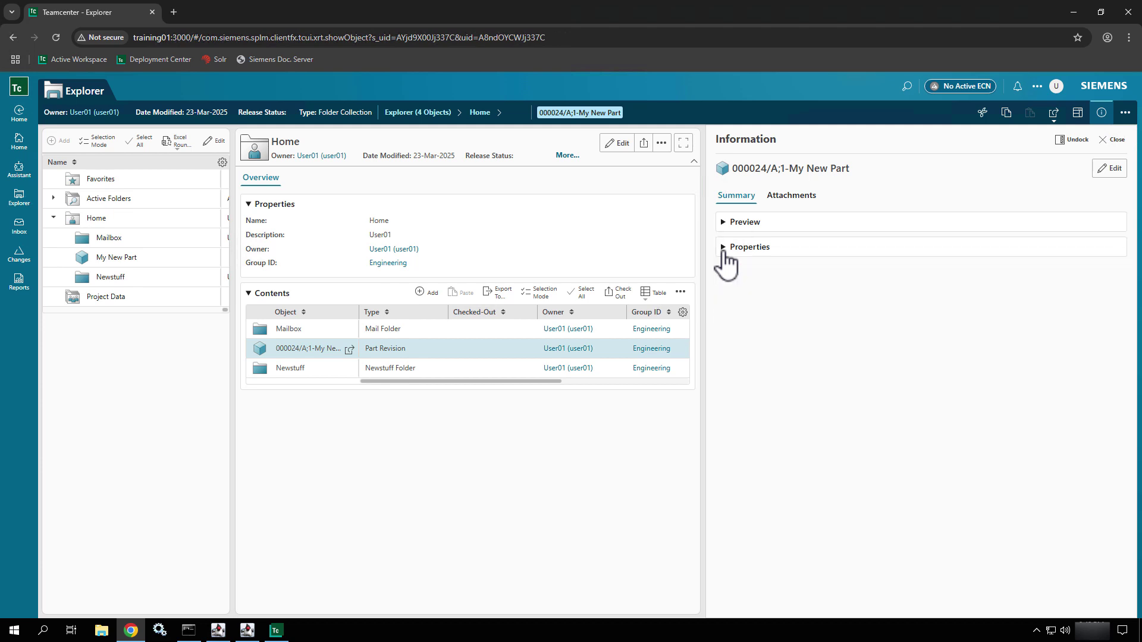
{"action": "left_click", "coordinate": [724, 253]}
{"action": "scroll", "coordinate": [830, 389], "scroll_direction": "down", "scroll_amount": 1}
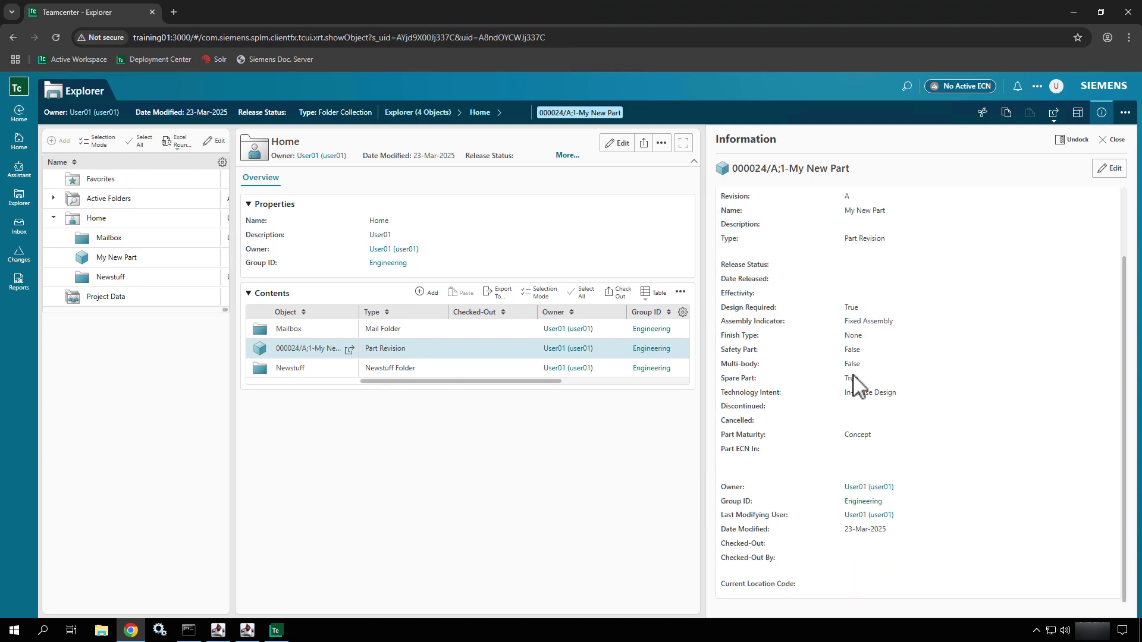
{"action": "scroll", "coordinate": [1044, 273], "scroll_direction": "up", "scroll_amount": 1}
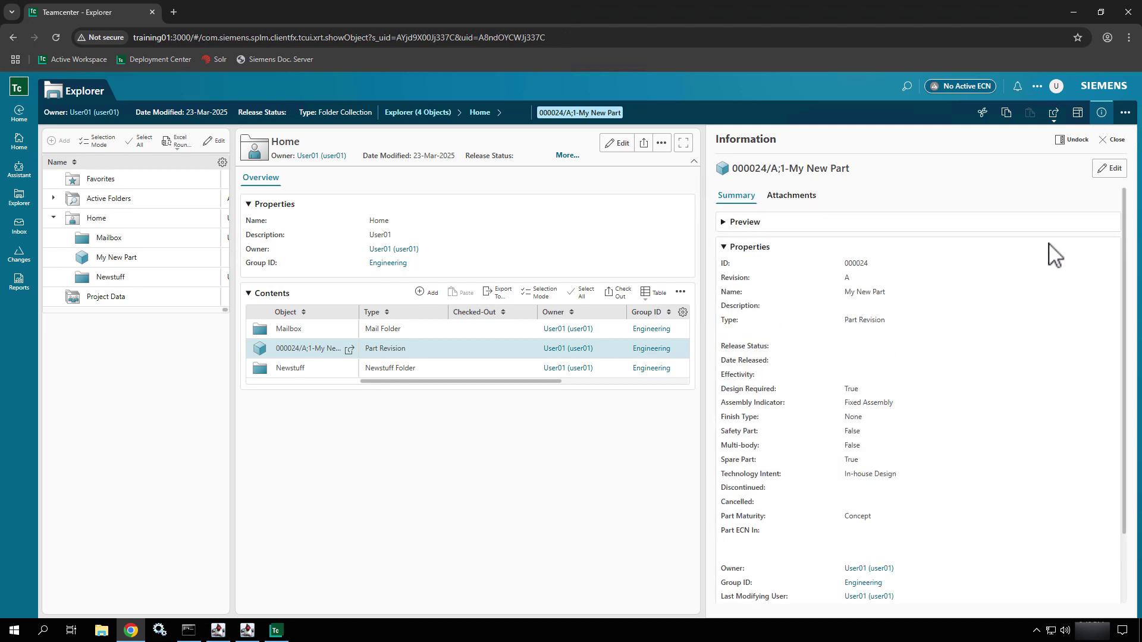
{"action": "left_click", "coordinate": [1109, 170]}
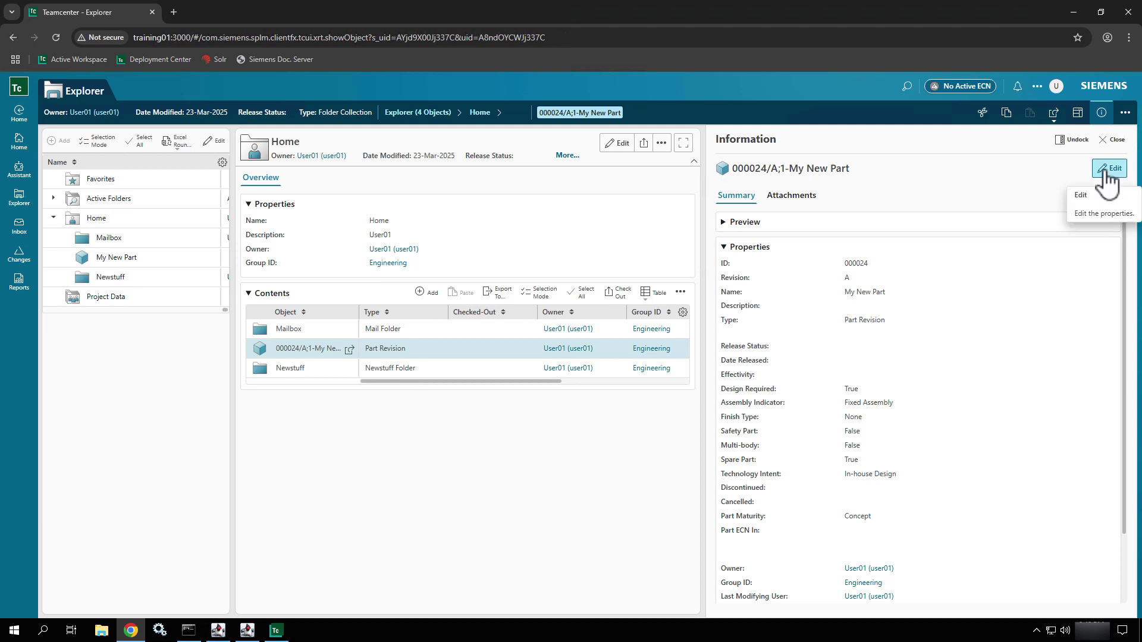
- Check the part's attachments, return to its summary and close the information view
{"action": "left_click", "coordinate": [793, 196]}
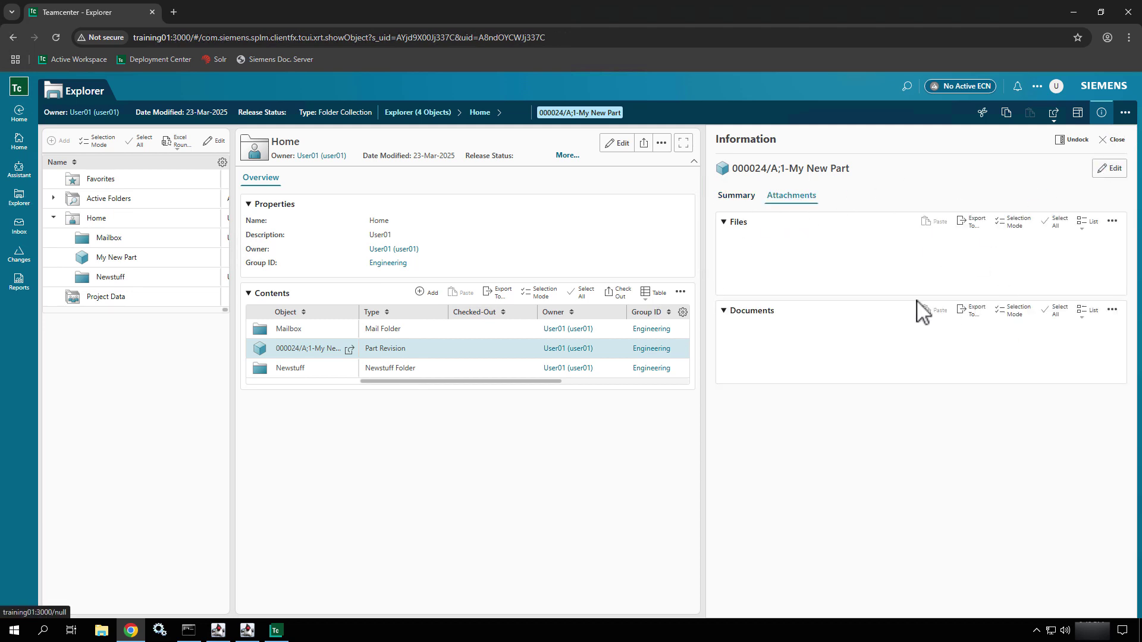
{"action": "left_click", "coordinate": [742, 197]}
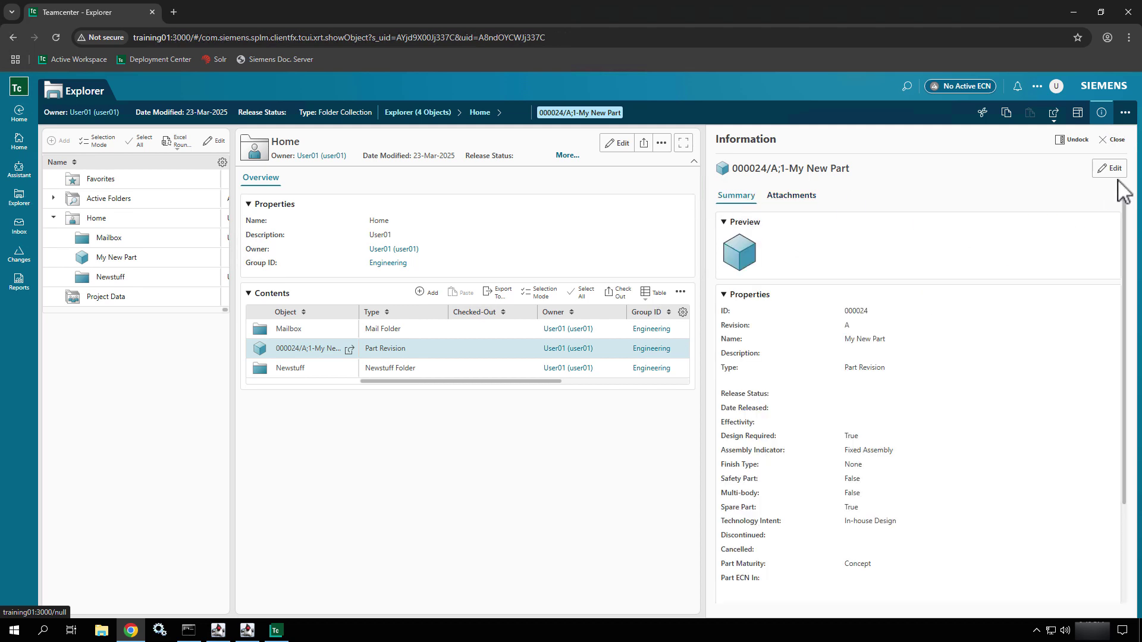
{"action": "left_click", "coordinate": [1116, 141]}
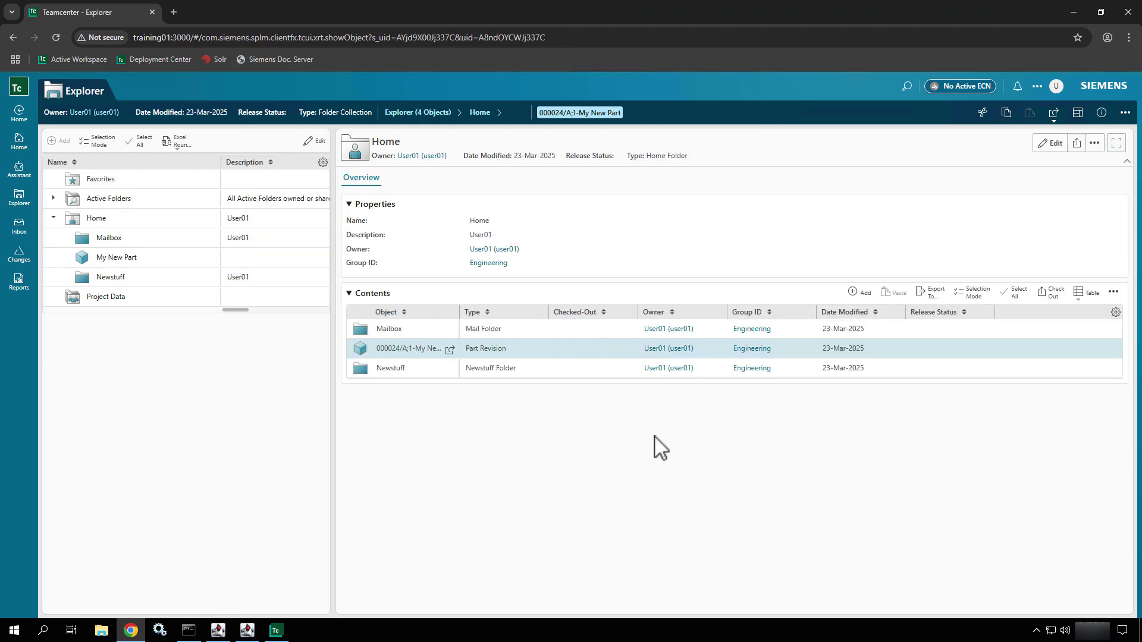
- Review the context commands offered for My New Part in Home's contents without running any
{"action": "left_click", "coordinate": [440, 350]}
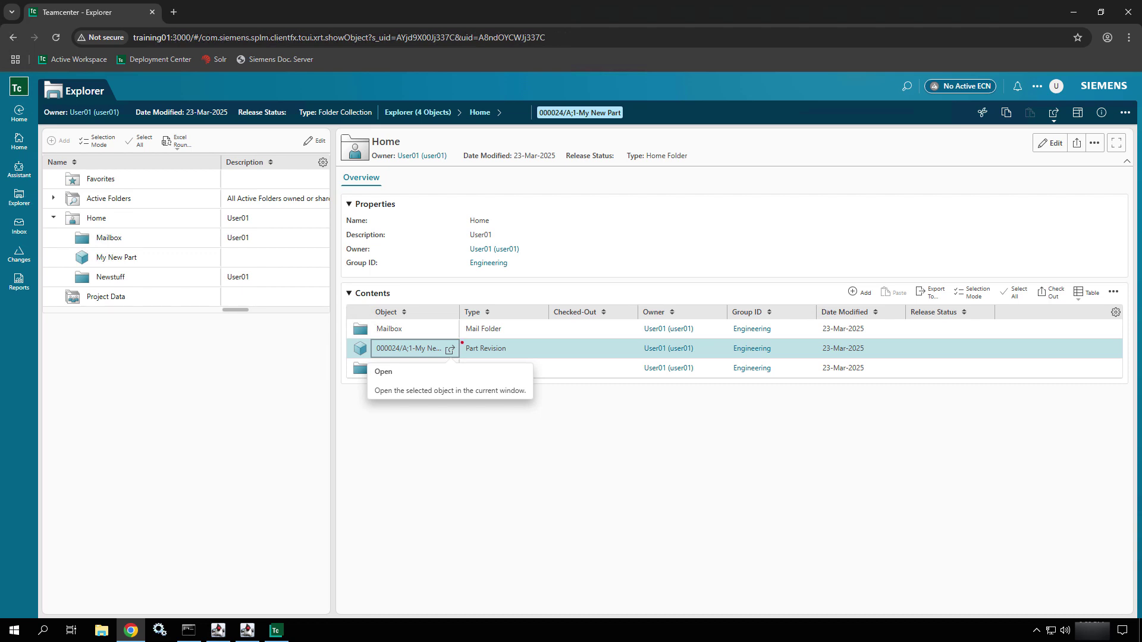
{"action": "right_click", "coordinate": [412, 347]}
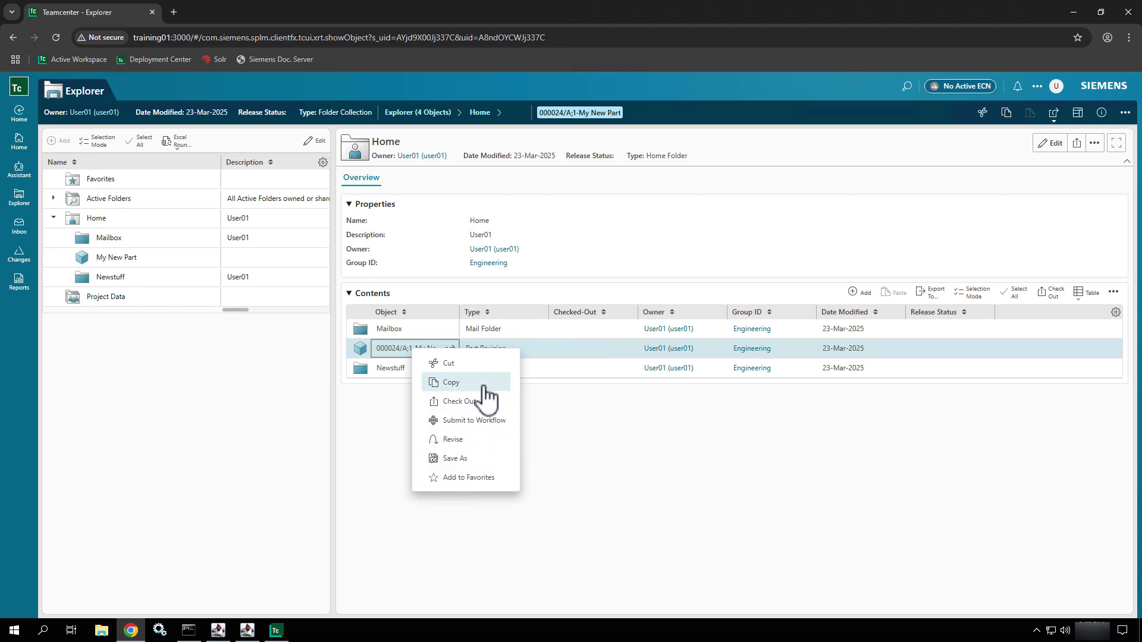
{"action": "left_click", "coordinate": [547, 277]}
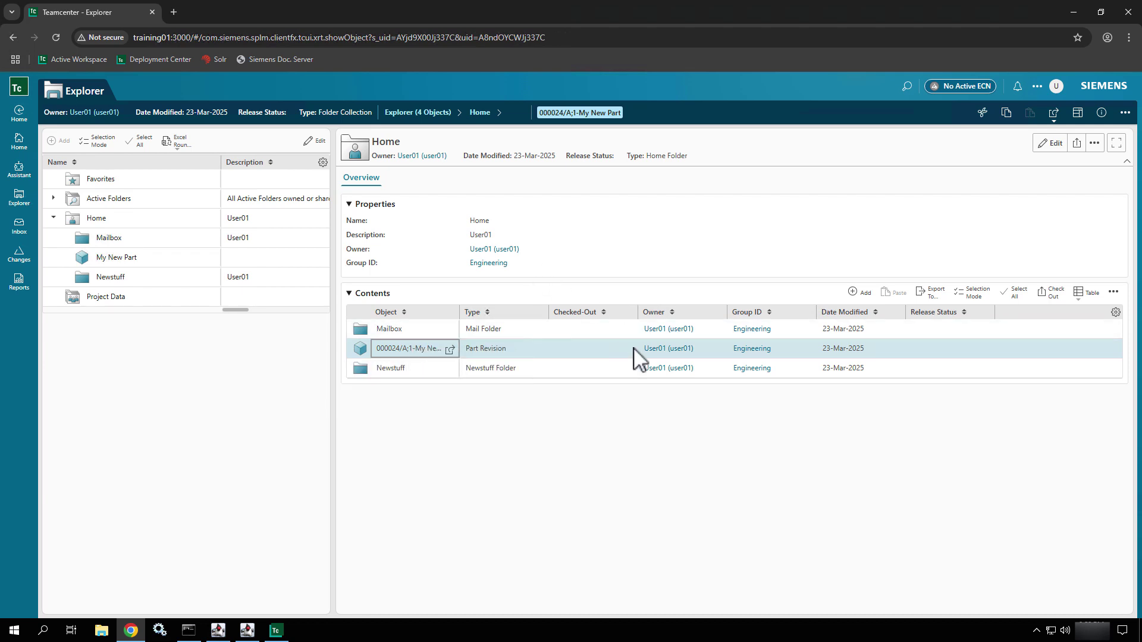
- Open My New Part in the current window and review its overview, collapsing and re-expanding the Properties section
{"action": "left_click", "coordinate": [450, 351]}
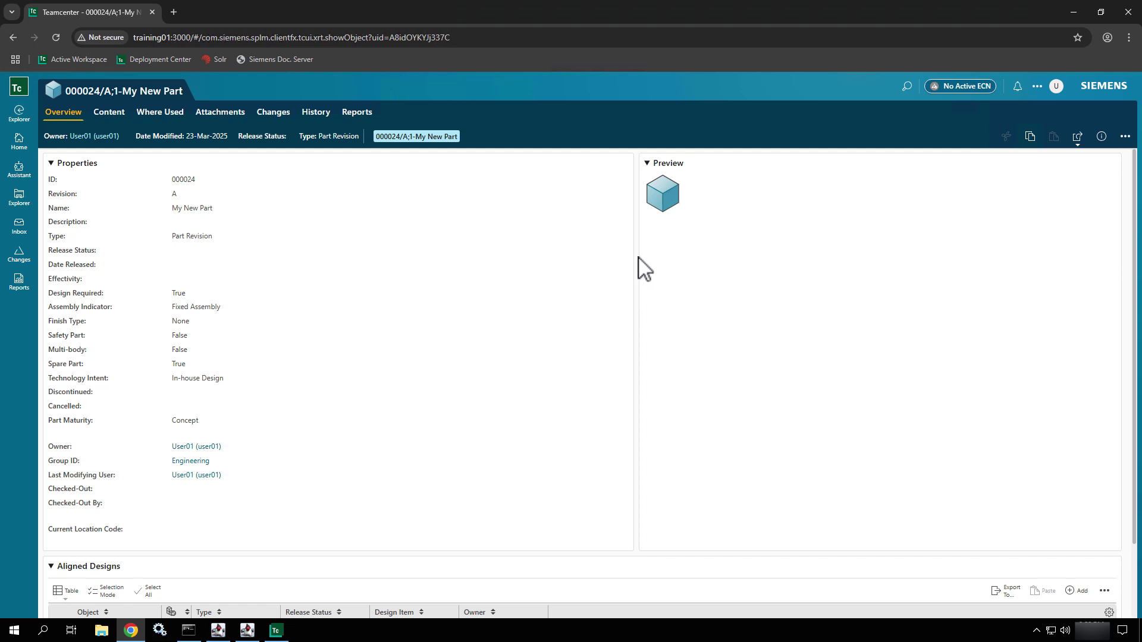
{"action": "scroll", "coordinate": [212, 425], "scroll_direction": "down", "scroll_amount": 2}
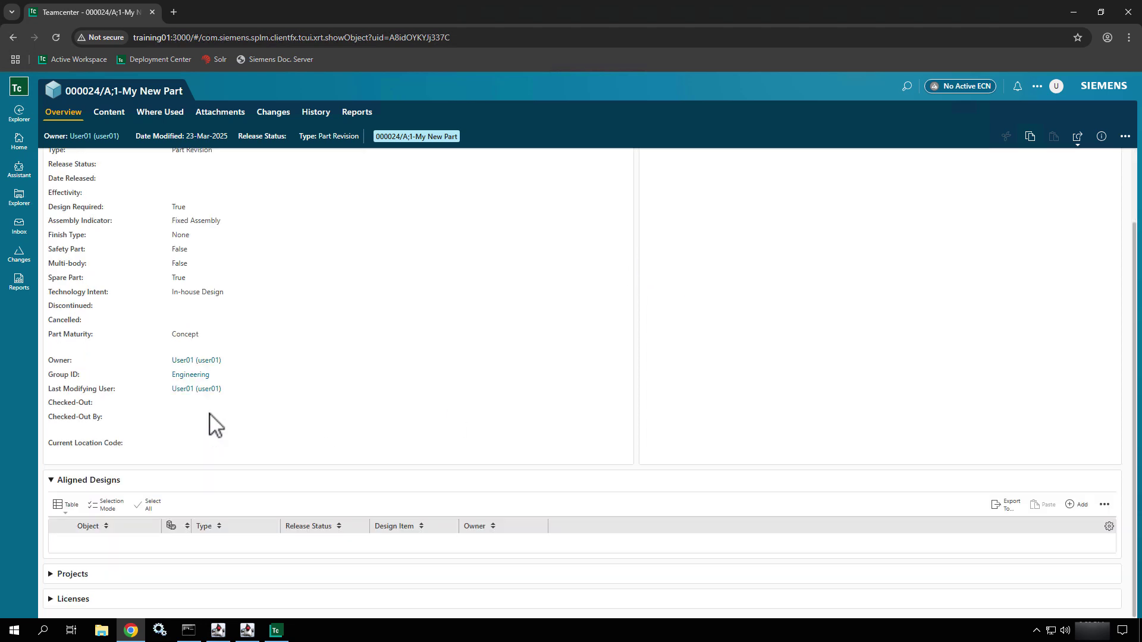
{"action": "scroll", "coordinate": [212, 425], "scroll_direction": "up", "scroll_amount": 2}
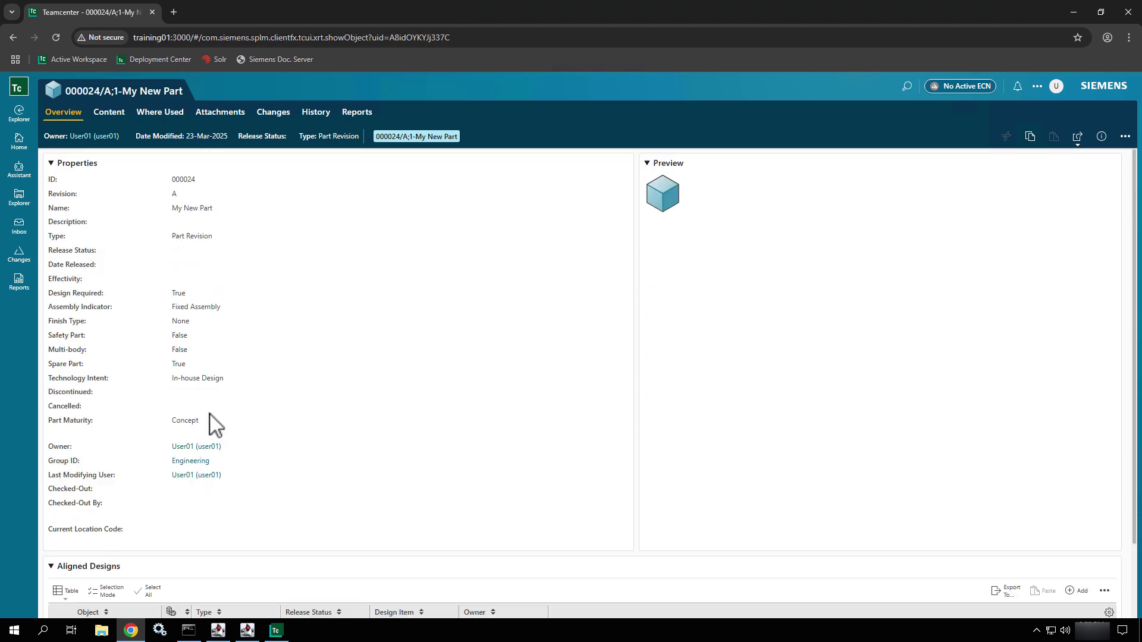
{"action": "left_click", "coordinate": [52, 166]}
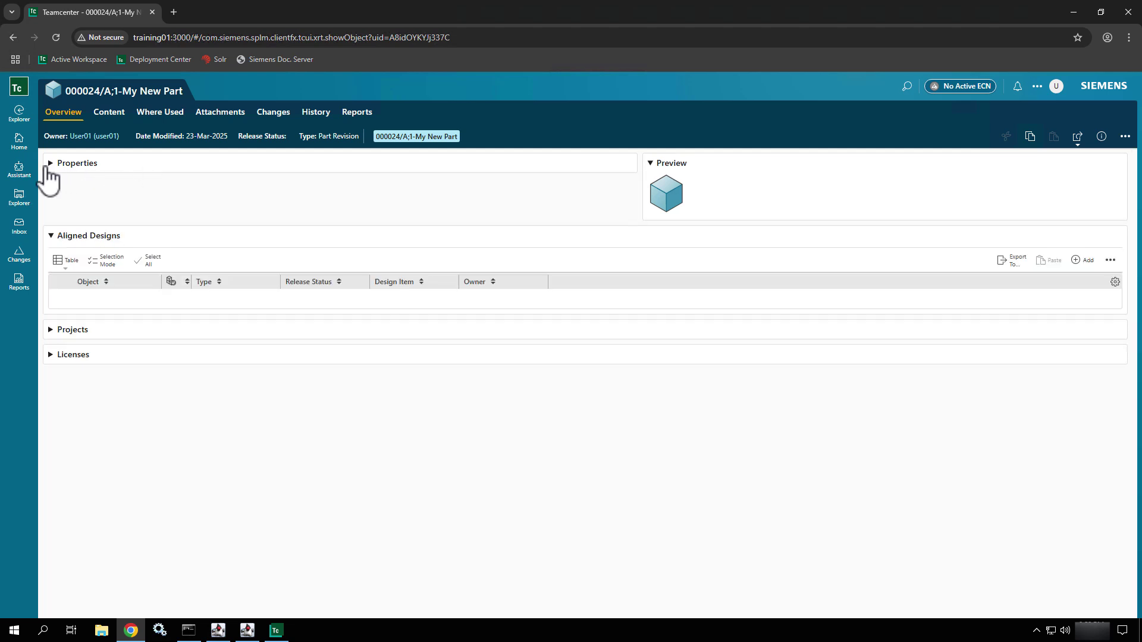
{"action": "left_click", "coordinate": [51, 166]}
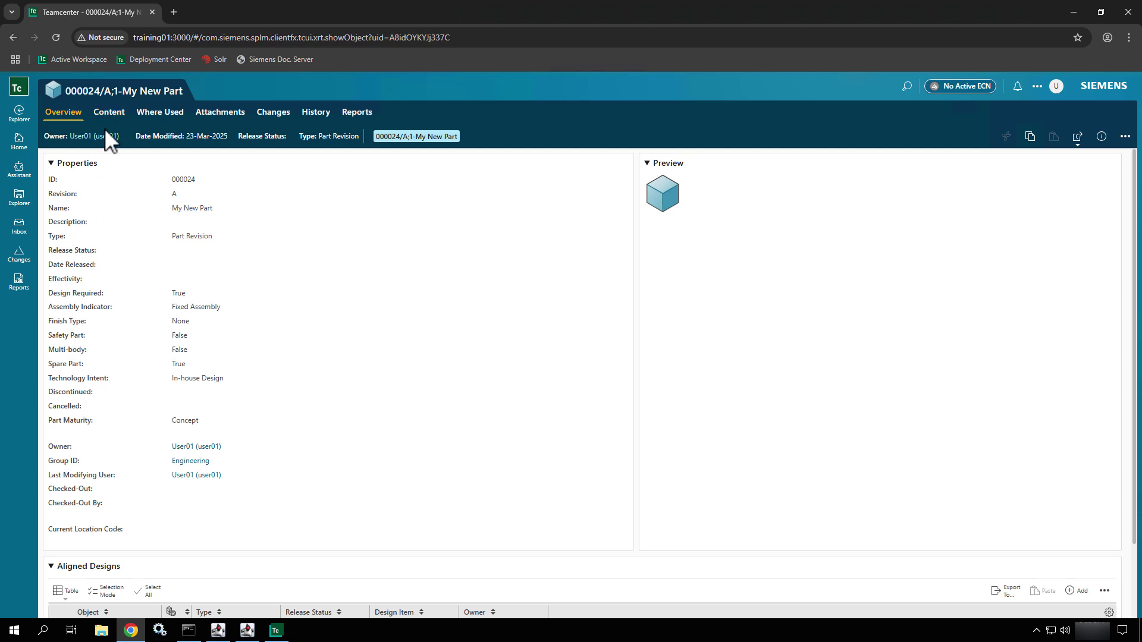
- Examine the content structure of My New Part and where the part is used
{"action": "left_click", "coordinate": [117, 113]}
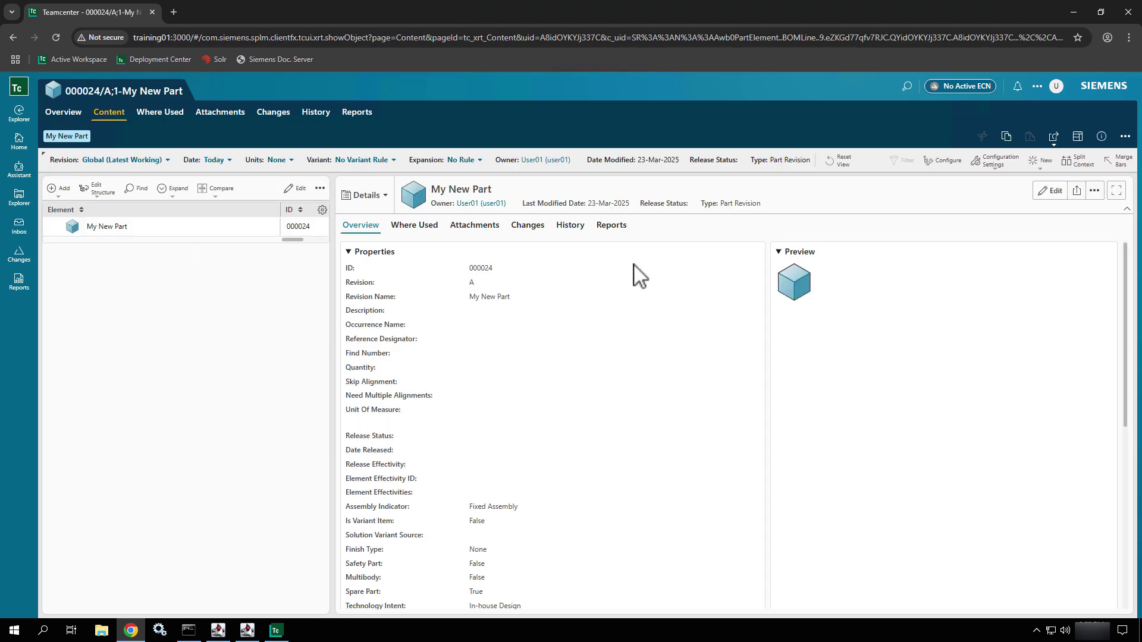
{"action": "left_click", "coordinate": [170, 113]}
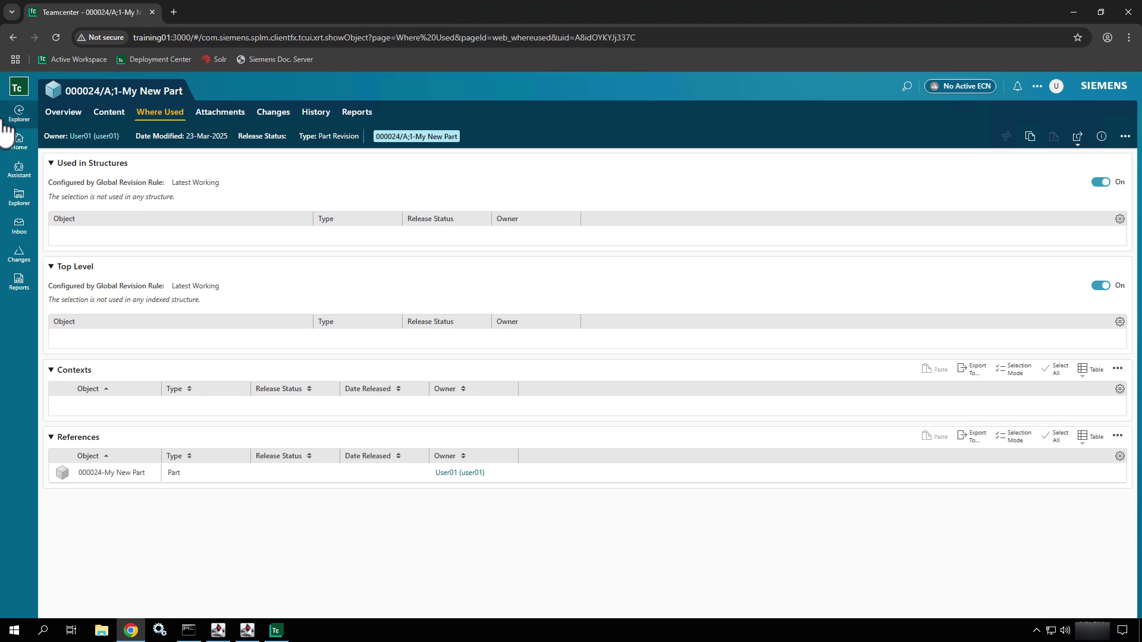
{"action": "left_click", "coordinate": [21, 146]}
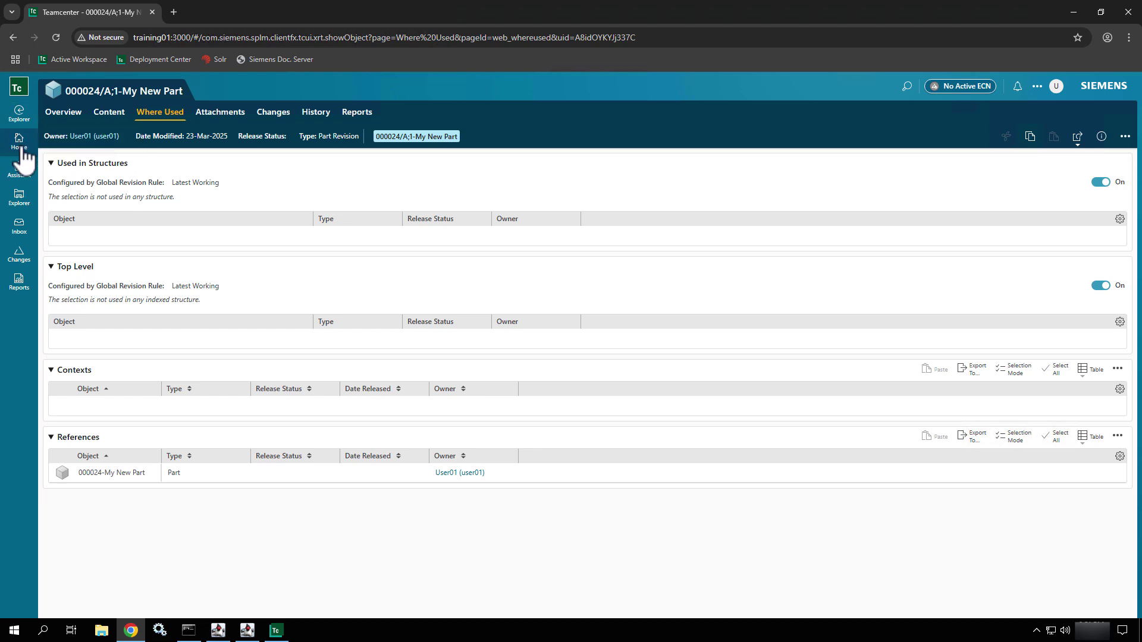